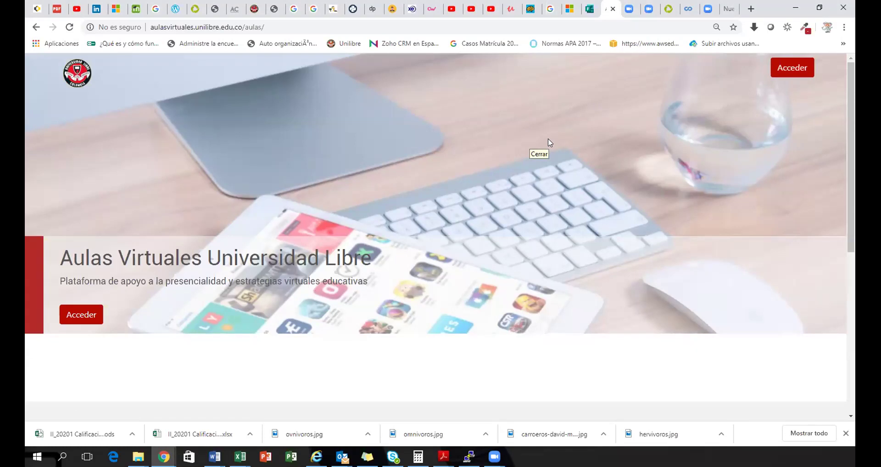
# Log in to Aulas Virtuales with the administrator username and password, retyping the password once
pyautogui.click(785, 71)
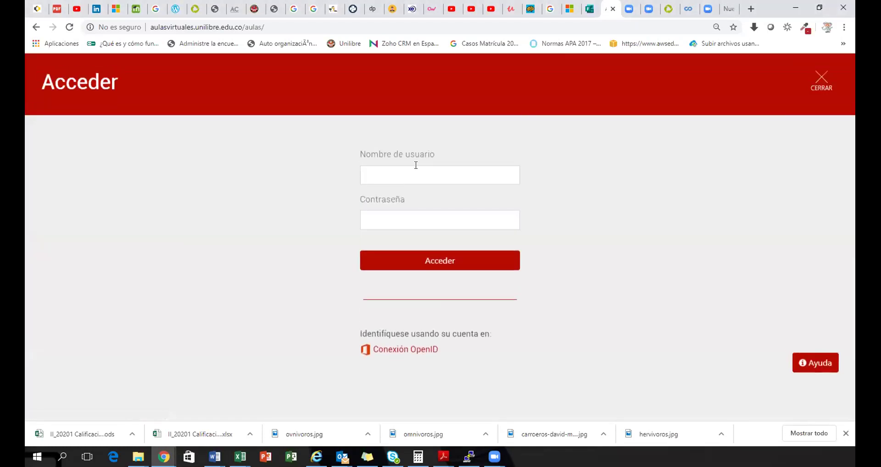
pyautogui.click(423, 181)
pyautogui.write('admin')
pyautogui.press('Tab')
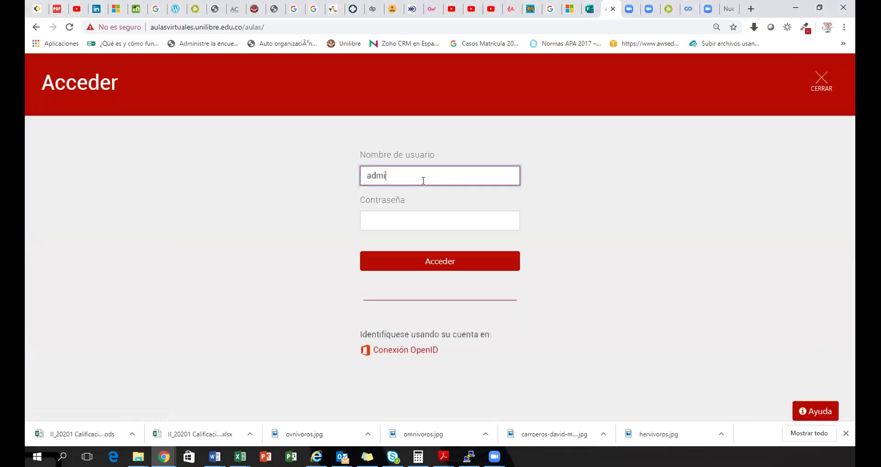
pyautogui.write('•••••')
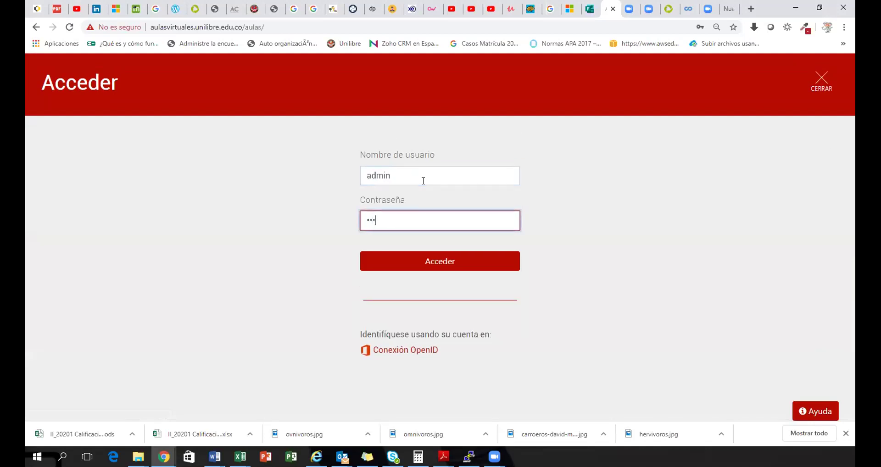
pyautogui.write('•••••••')
pyautogui.press('BackSpace')
pyautogui.press('BackSpace')
pyautogui.press('BackSpace')
pyautogui.press('BackSpace')
pyautogui.press('BackSpace')
pyautogui.press('BackSpace')
pyautogui.press('BackSpace')
pyautogui.press('BackSpace')
pyautogui.press('BackSpace')
pyautogui.press('BackSpace')
pyautogui.press('BackSpace')
pyautogui.press('BackSpace')
pyautogui.write('••••••••••••')
pyautogui.press('Return')
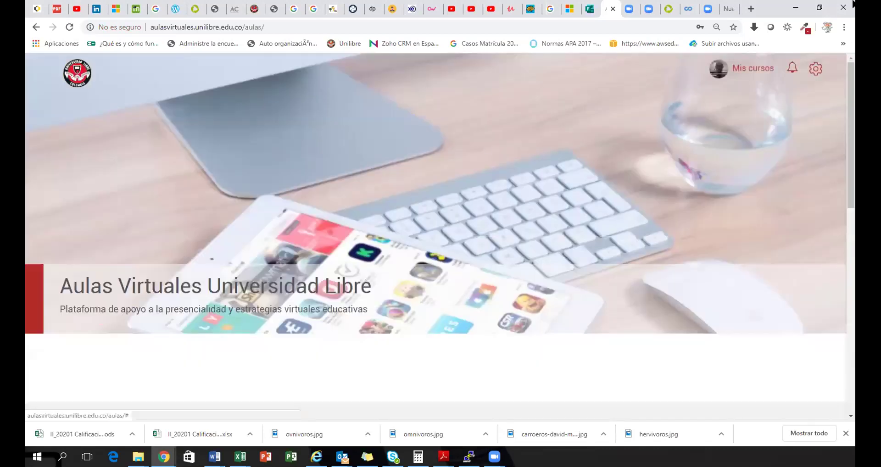
# Open Site administration > Usuarios > Cuentas > Examinar lista de usuarios
pyautogui.click(819, 72)
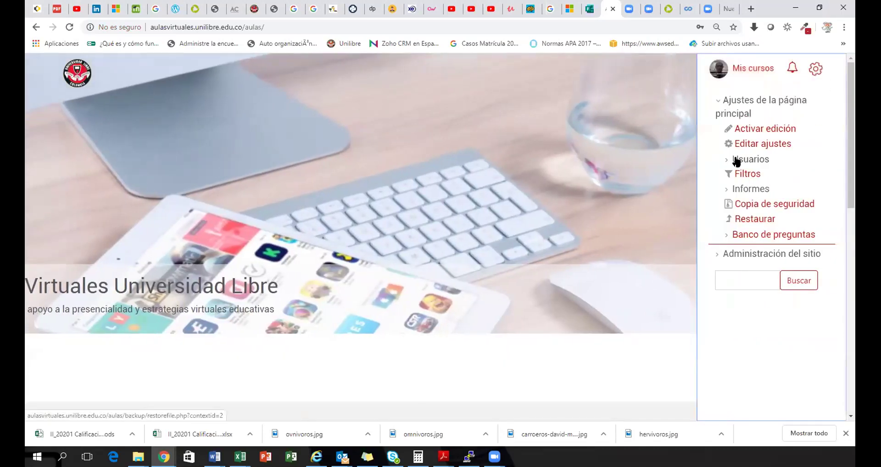
pyautogui.click(719, 255)
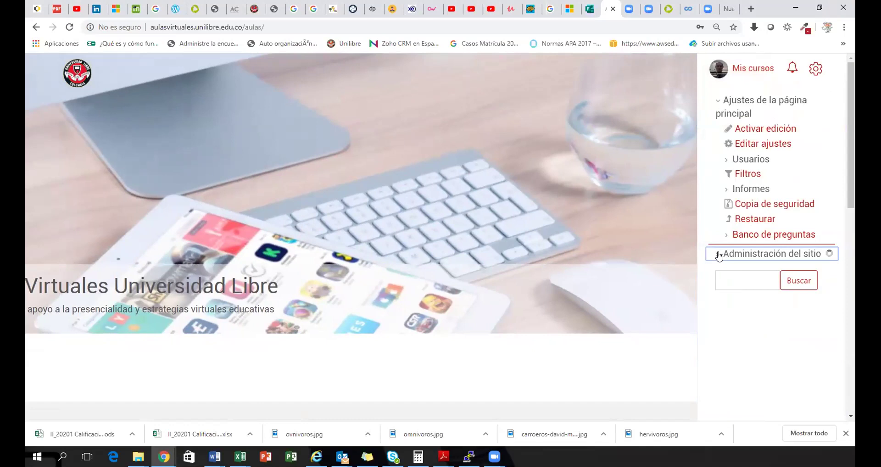
pyautogui.click(728, 343)
pyautogui.click(734, 358)
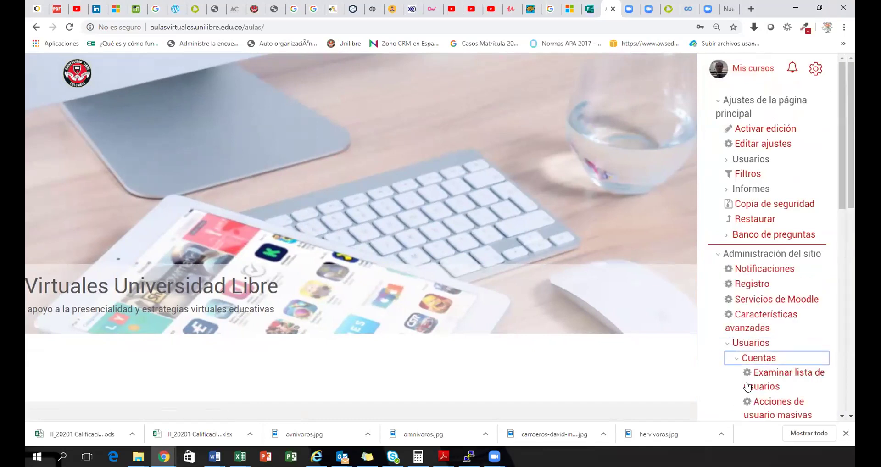
pyautogui.click(764, 385)
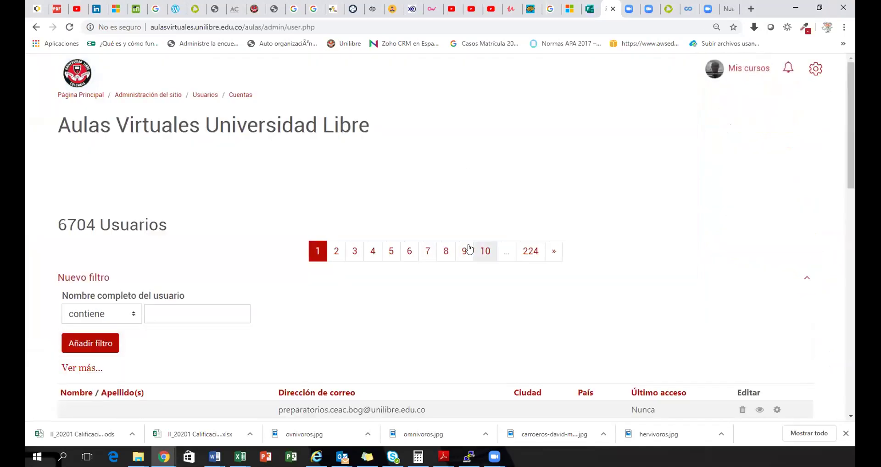
# Filter the user list by the person's full name and open the matching user's edit profile page
pyautogui.click(204, 312)
pyautogui.write('vivas ')
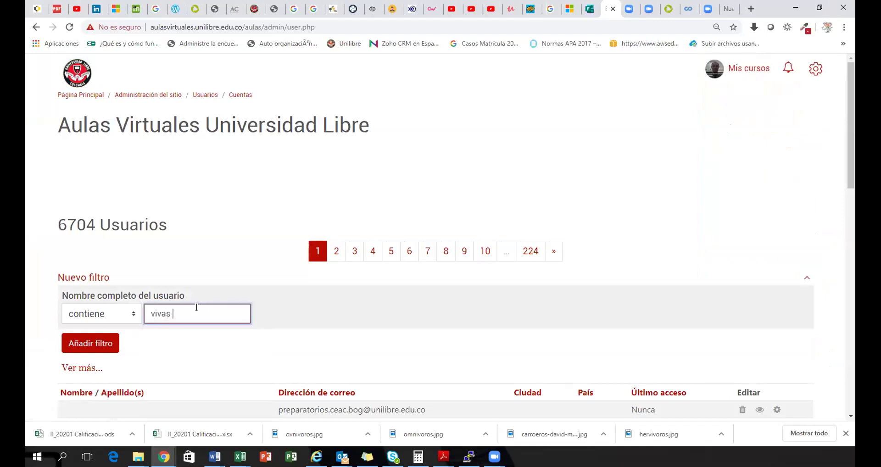
pyautogui.write('gon')
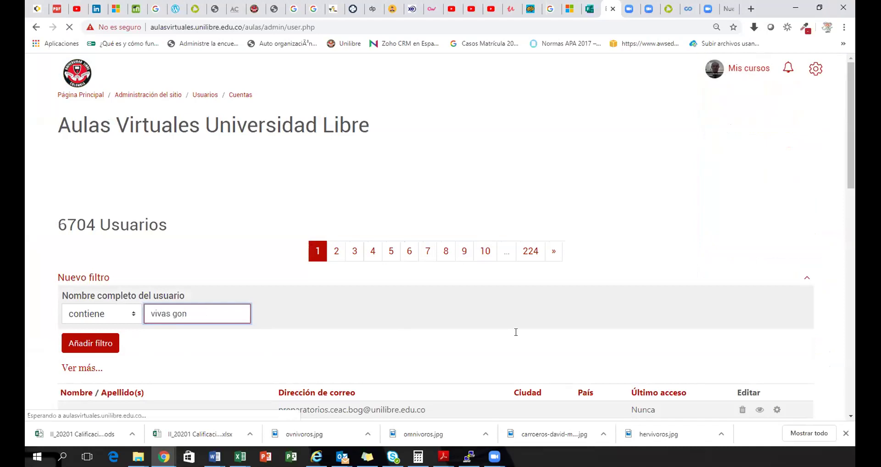
pyautogui.scroll(-5, 211, 311)
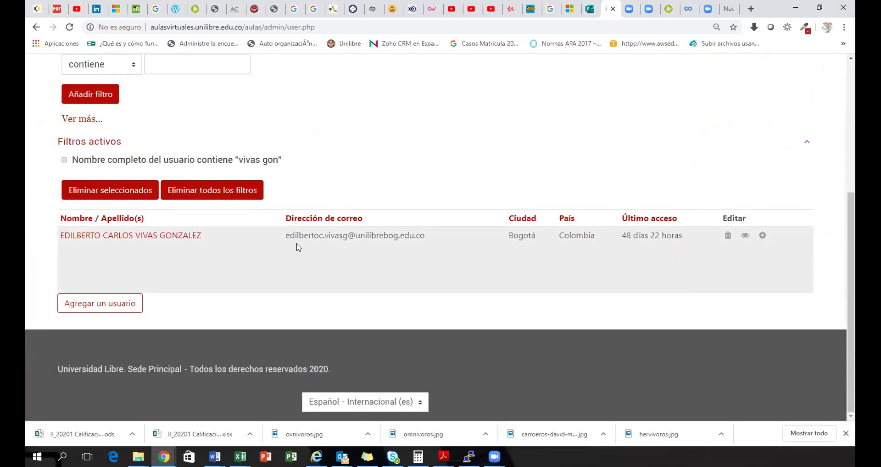
pyautogui.click(762, 235)
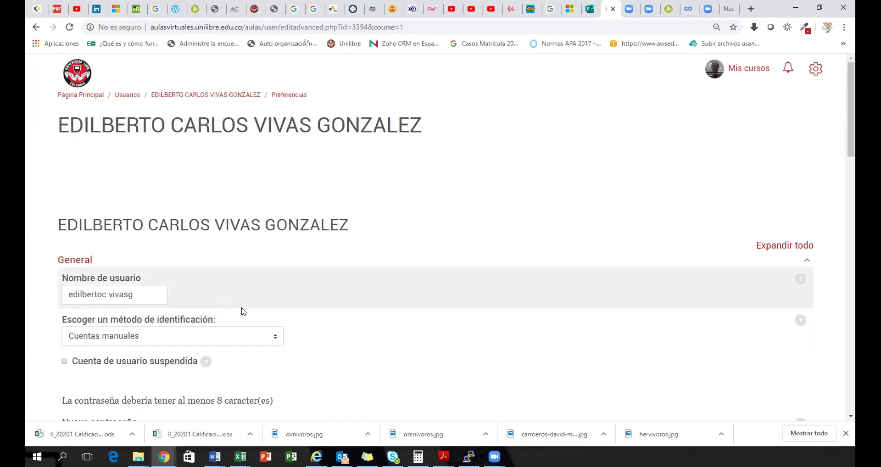
# Enter a new seven-character password in Nueva contraseña and save with Actualizar información personal
pyautogui.scroll(-3, 222, 307)
pyautogui.click(113, 277)
pyautogui.write('••••')
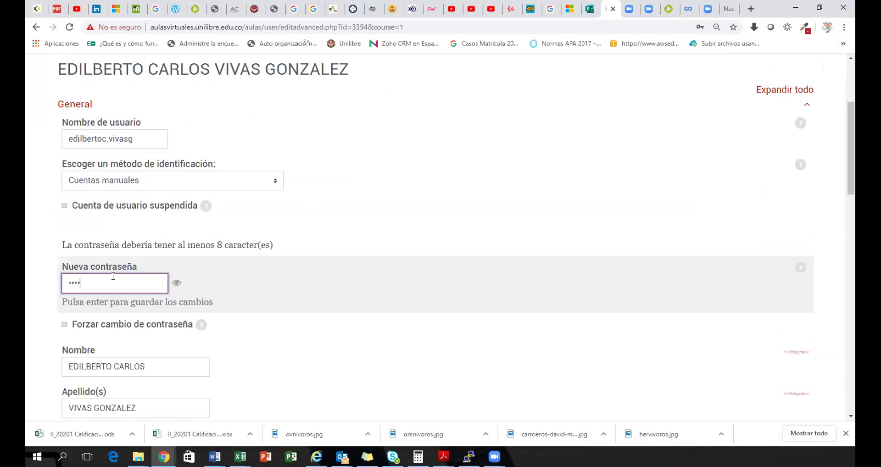
pyautogui.write('•')
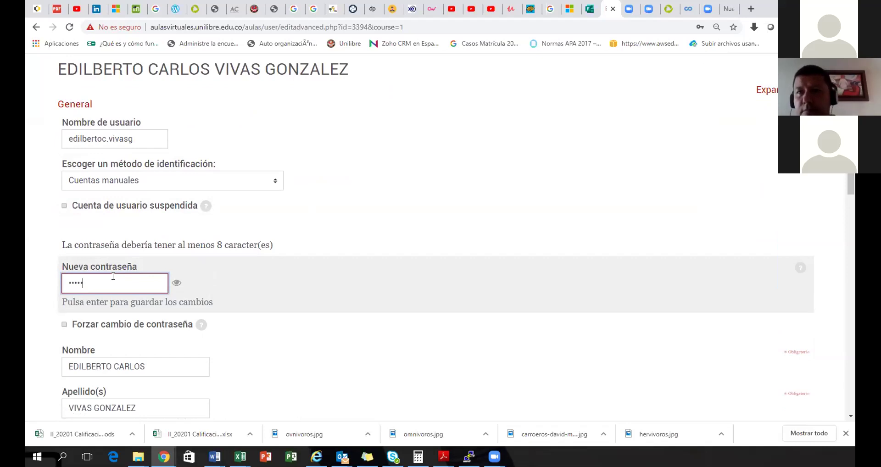
pyautogui.write('••')
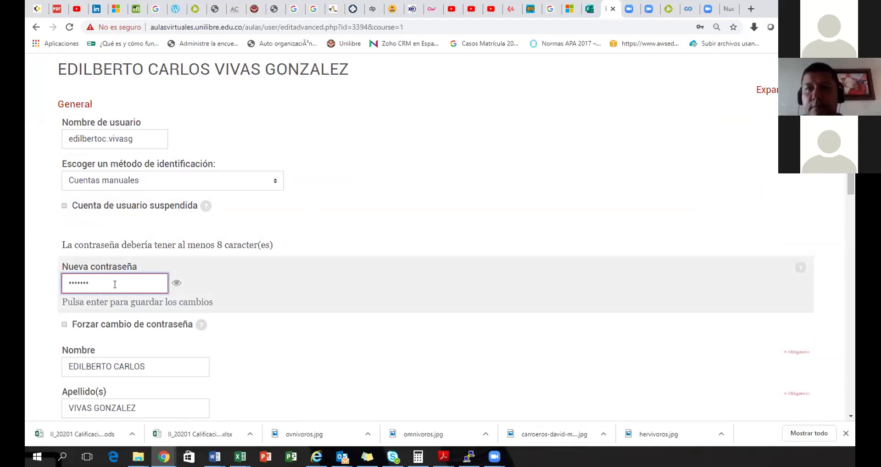
pyautogui.press('Return')
pyautogui.scroll(-20, 62, 320)
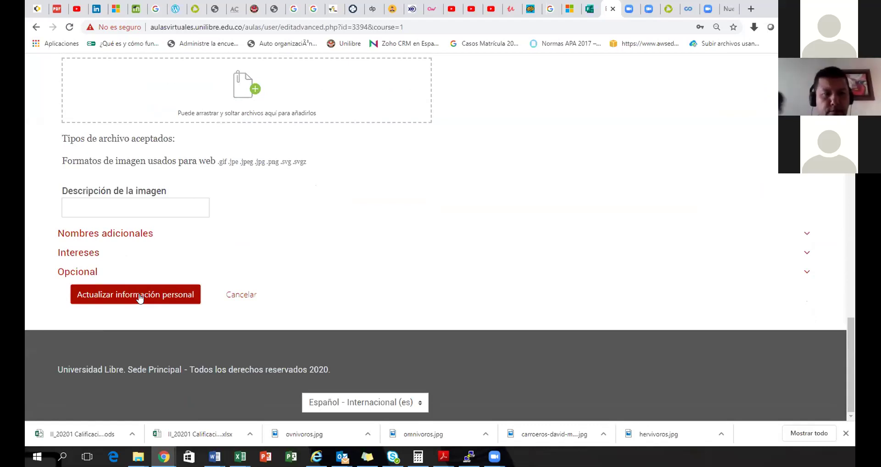
pyautogui.click(140, 296)
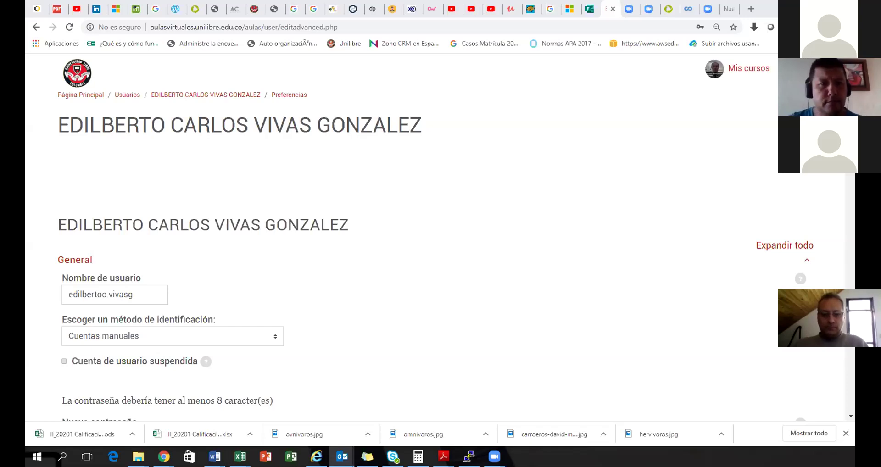
# Go to Mis cursos and choose Salir to sign out of the administrator account
pyautogui.click(753, 73)
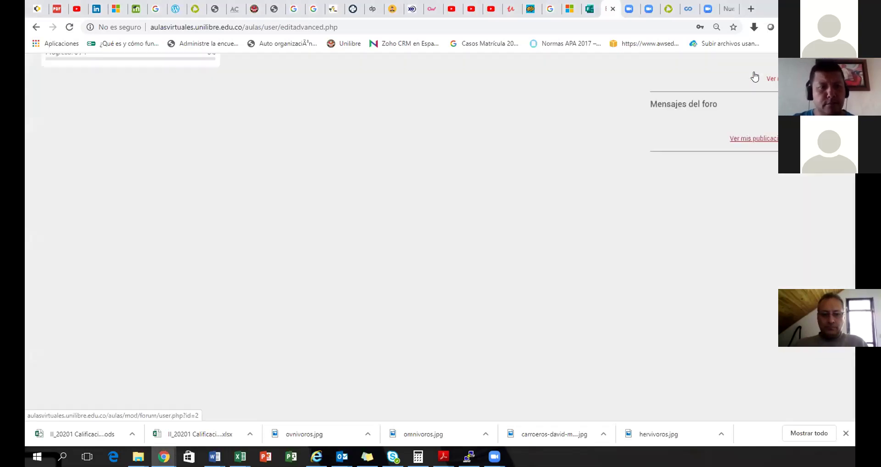
pyautogui.click(331, 100)
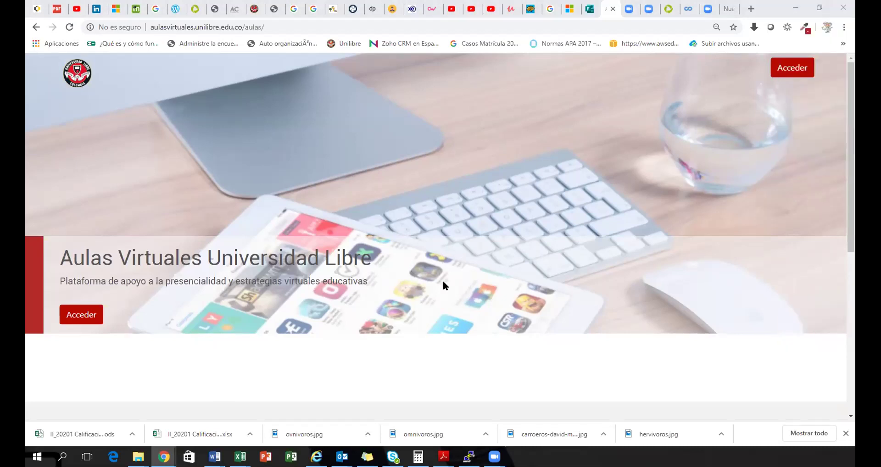
pyautogui.click(253, 255)
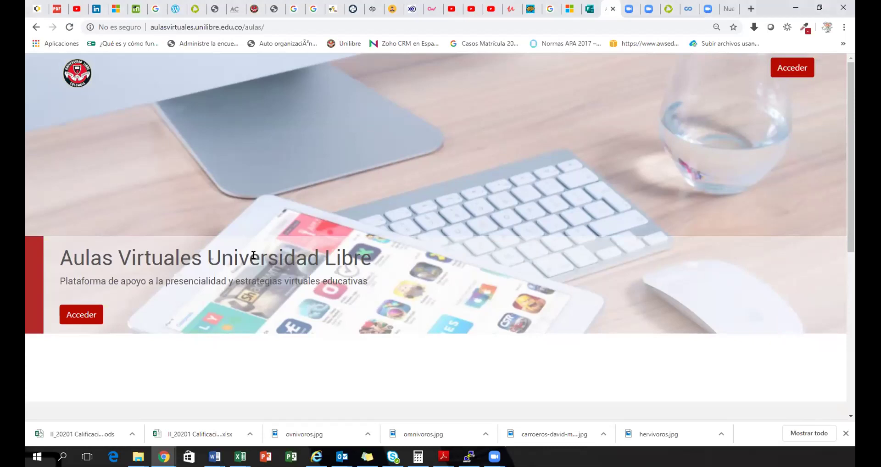
pyautogui.tripleClick(254, 256)
pyautogui.click(238, 291)
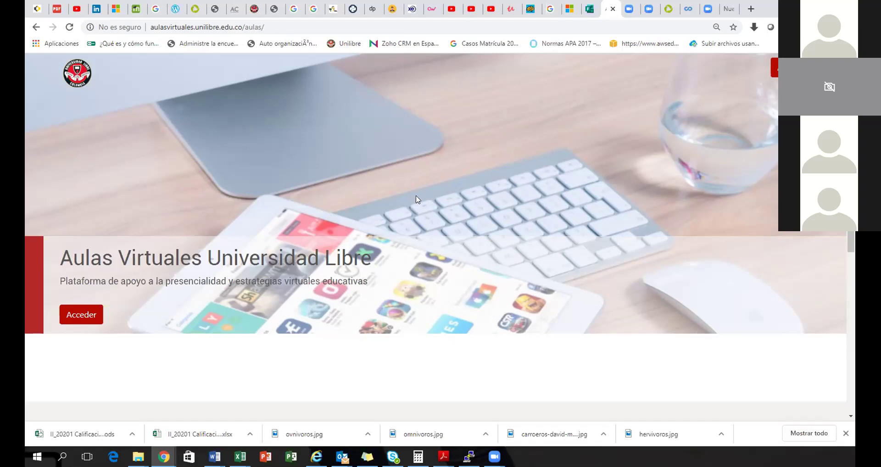
# Open the login form, pick the user's username from the autocomplete suggestion, and enter their new password
pyautogui.click(775, 68)
pyautogui.click(403, 175)
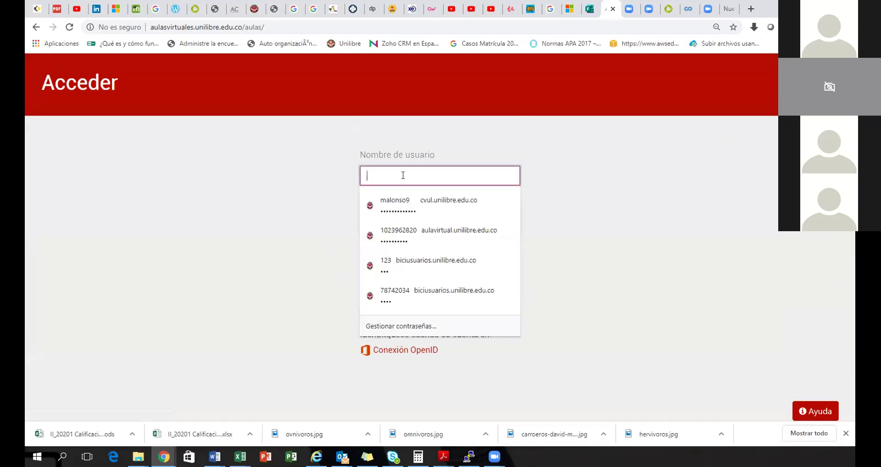
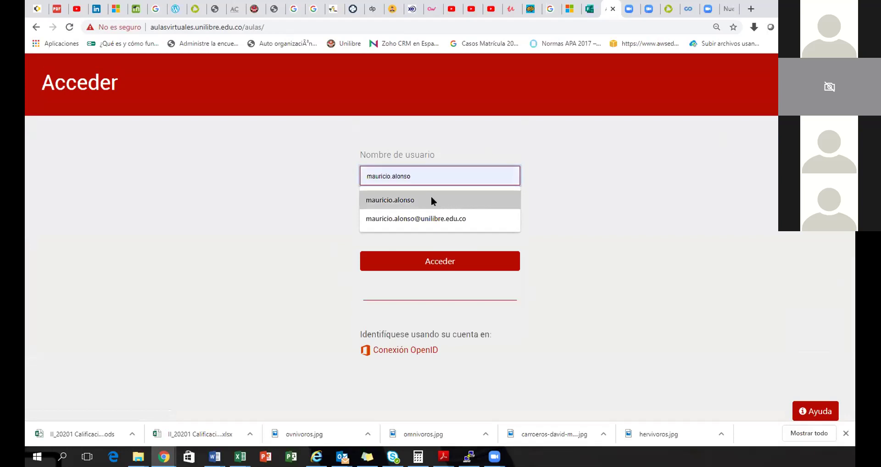
pyautogui.click(431, 199)
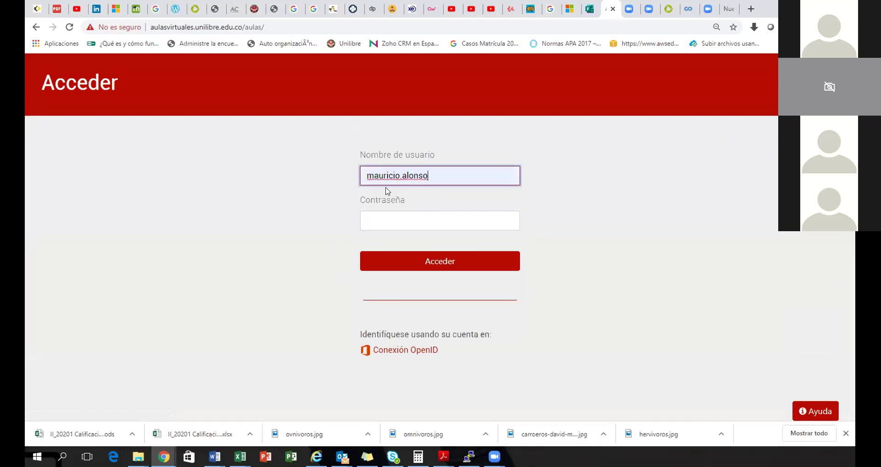
pyautogui.click(396, 224)
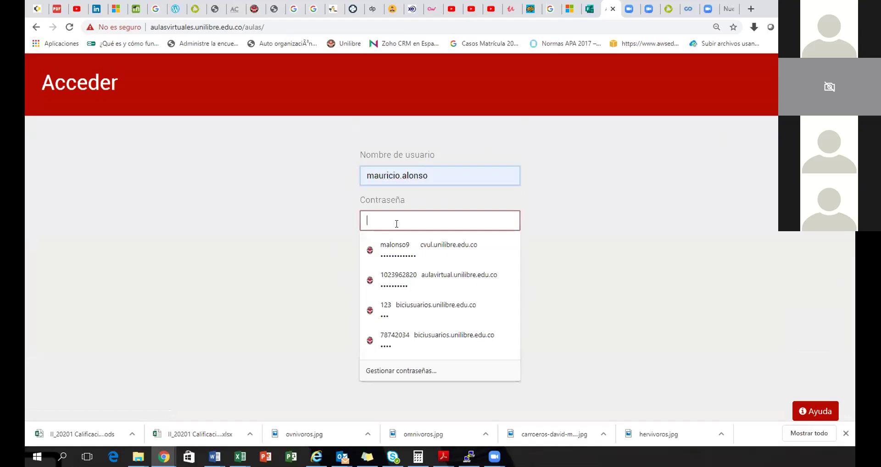
pyautogui.write('•')
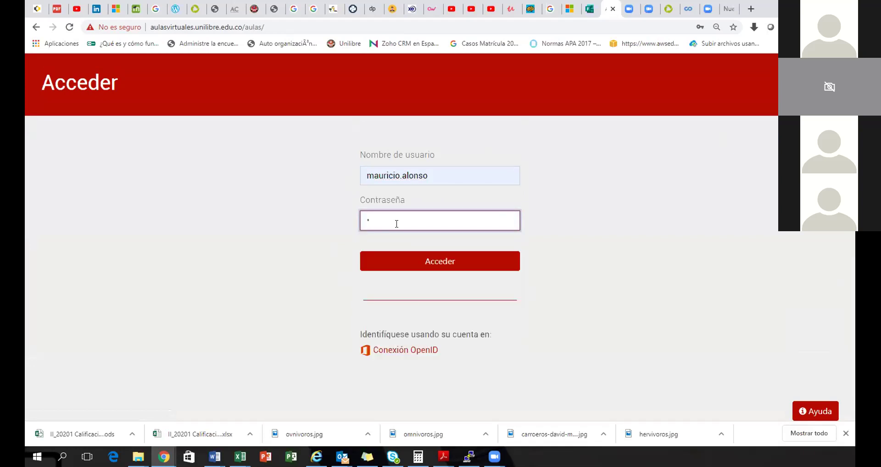
pyautogui.press('BackSpace')
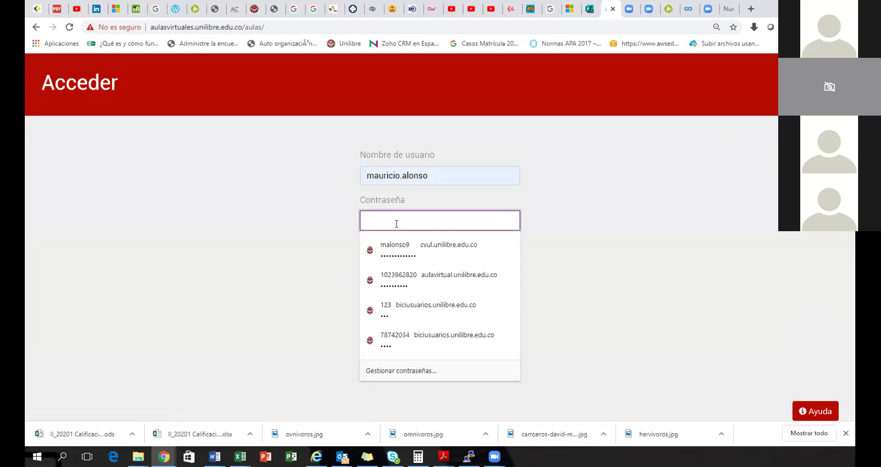
pyautogui.write('•••••••••••')
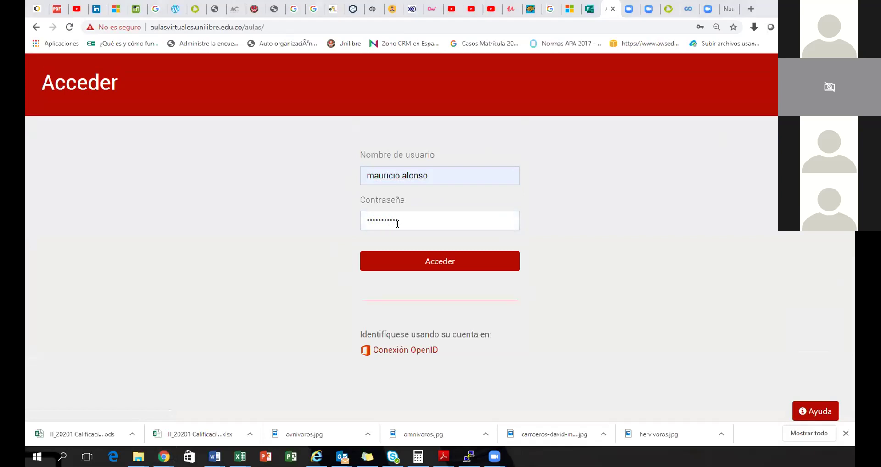
pyautogui.write('••')
# Sign in as that user and open Mis cursos to show their three enrolled course cards
pyautogui.click(429, 262)
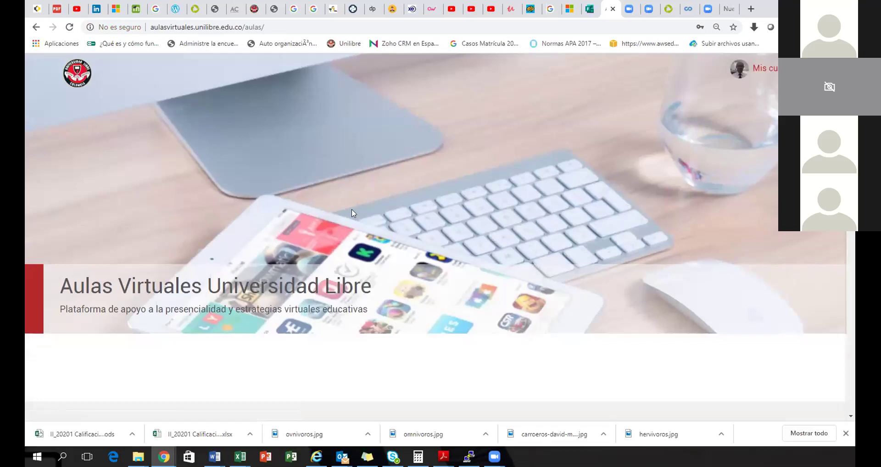
pyautogui.click(735, 71)
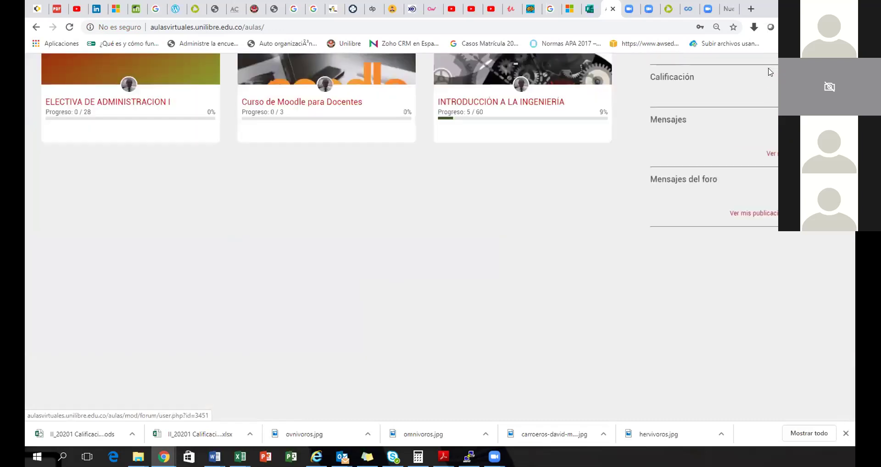
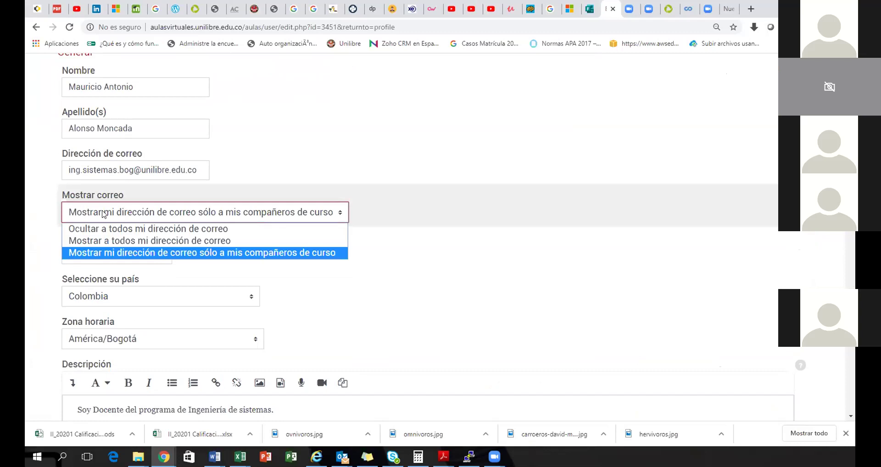
# Keep the email address visible only to course classmates
pyautogui.click(104, 214)
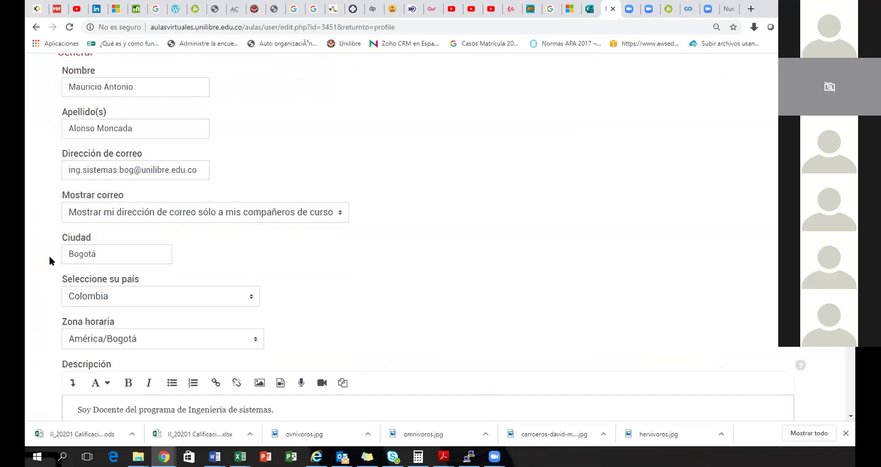
pyautogui.scroll(-1, 64, 220)
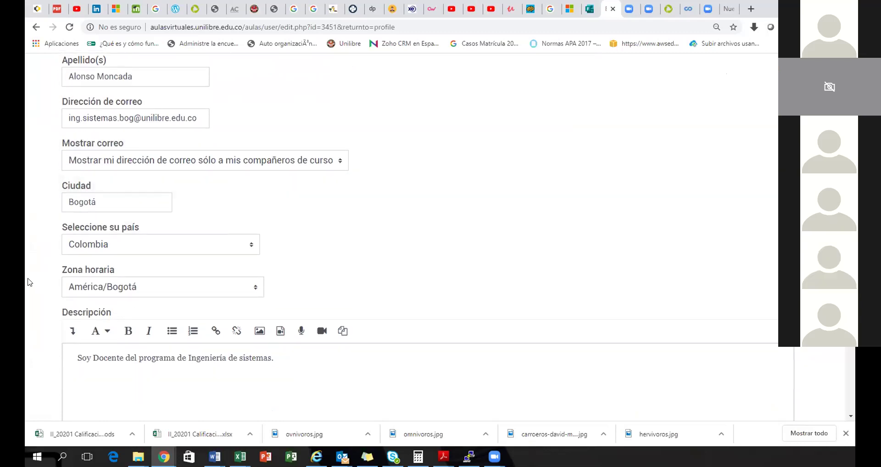
pyautogui.scroll(-3, 29, 281)
# Append 'actualmente regento las asignaturas de Introducción a la Ingeniería y Electiva de Administración' to the description, then expand the editor toolbar
pyautogui.click(86, 210)
pyautogui.click(321, 198)
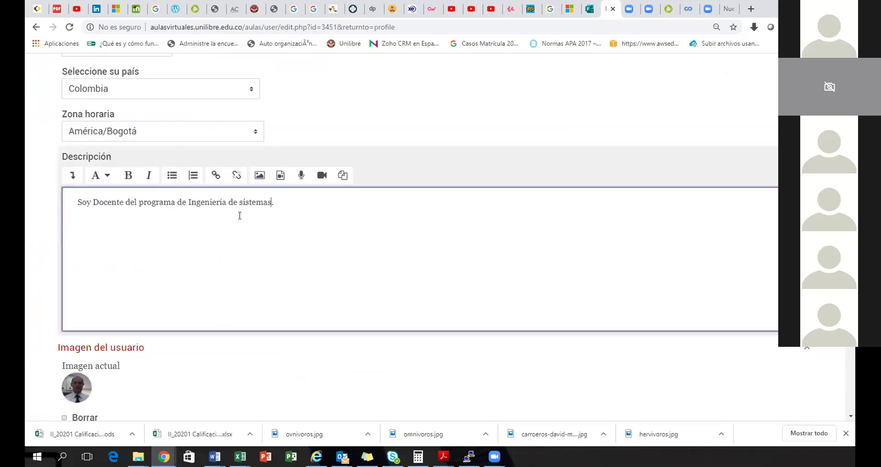
pyautogui.write('actualment')
pyautogui.write('e regento las ')
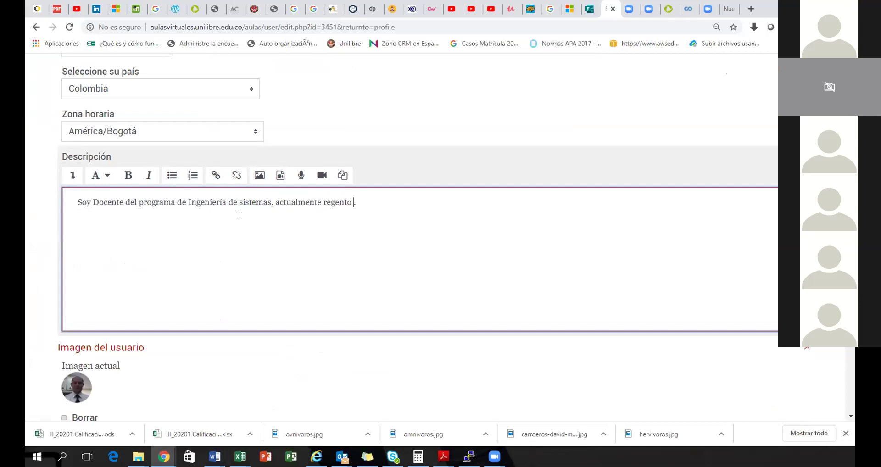
pyautogui.write('asignaturas de Introducción')
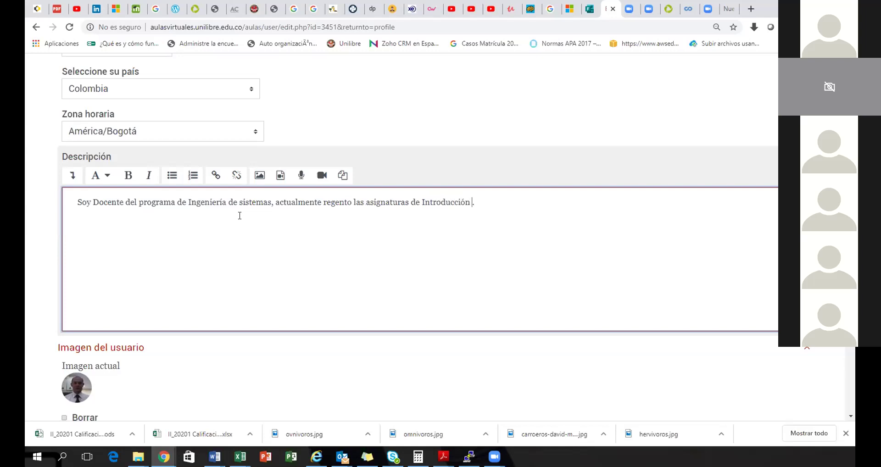
pyautogui.write(' a la Ingen')
pyautogui.write('iería')
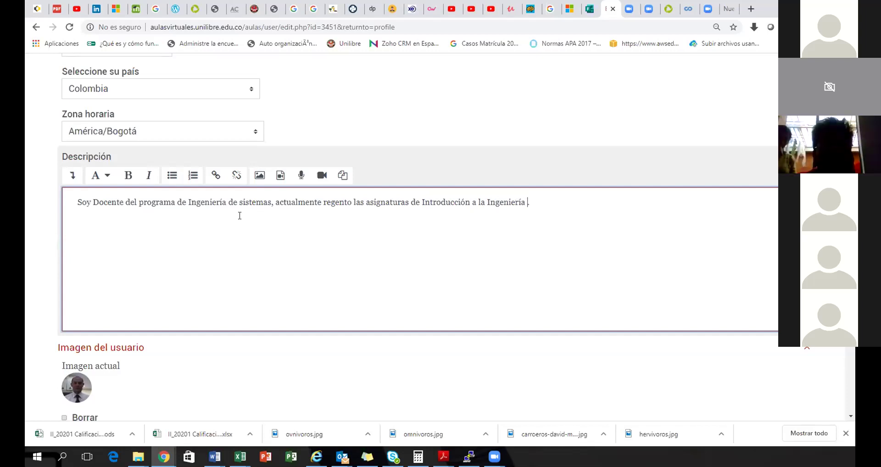
pyautogui.press('Delete')
pyautogui.write('y Elect')
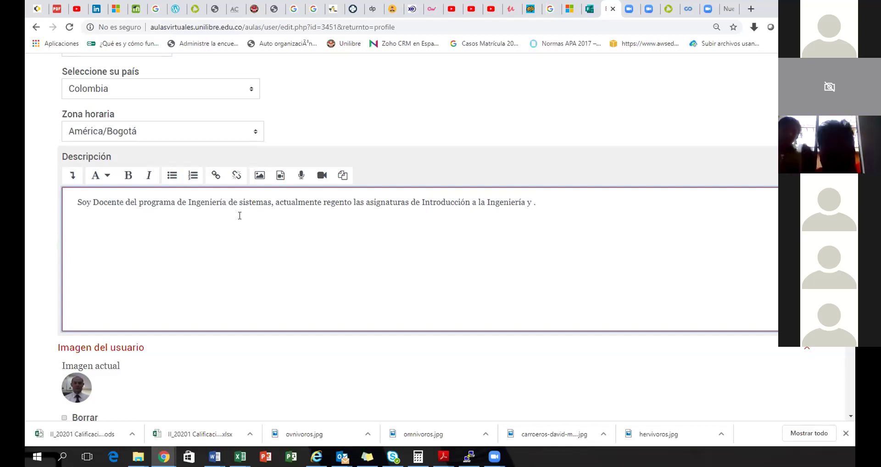
pyautogui.write('iva de ')
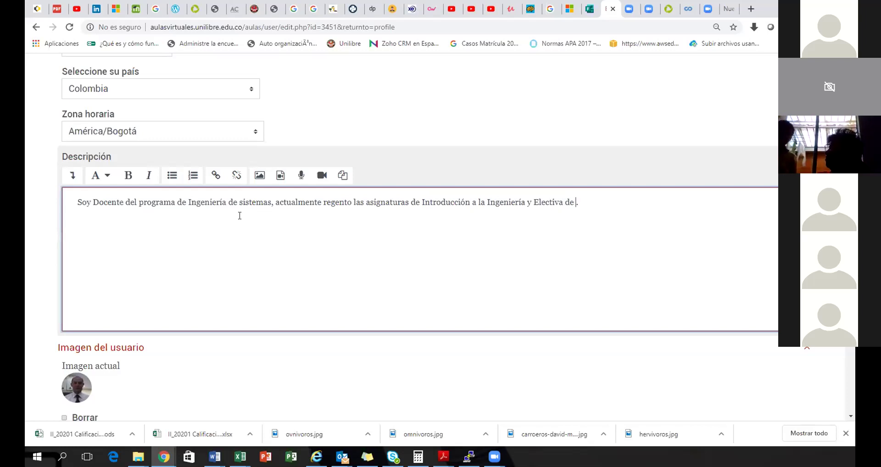
pyautogui.write('Adminis')
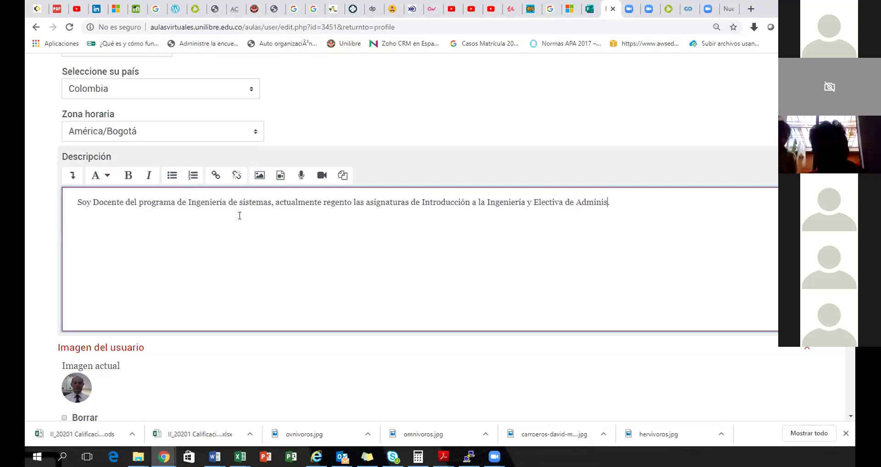
pyautogui.write('tración I')
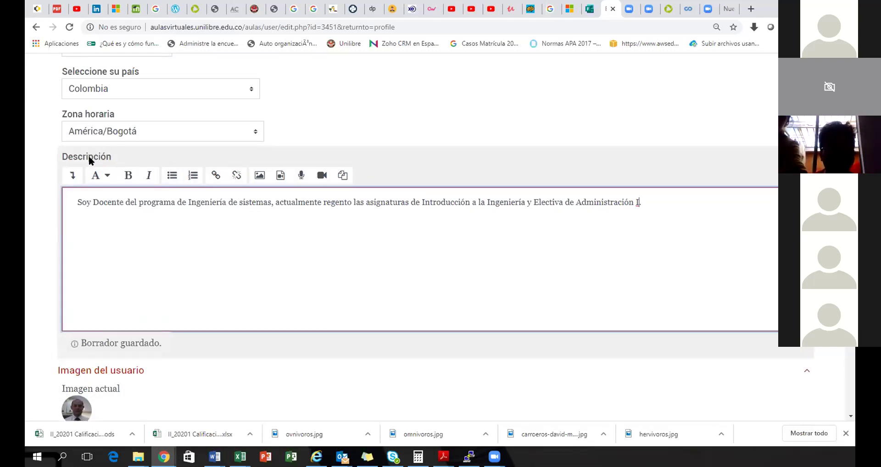
pyautogui.click(71, 180)
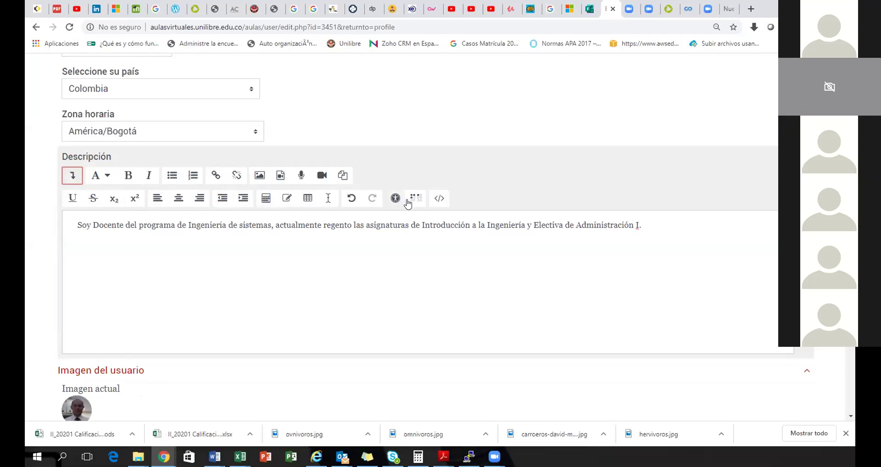
pyautogui.click(170, 248)
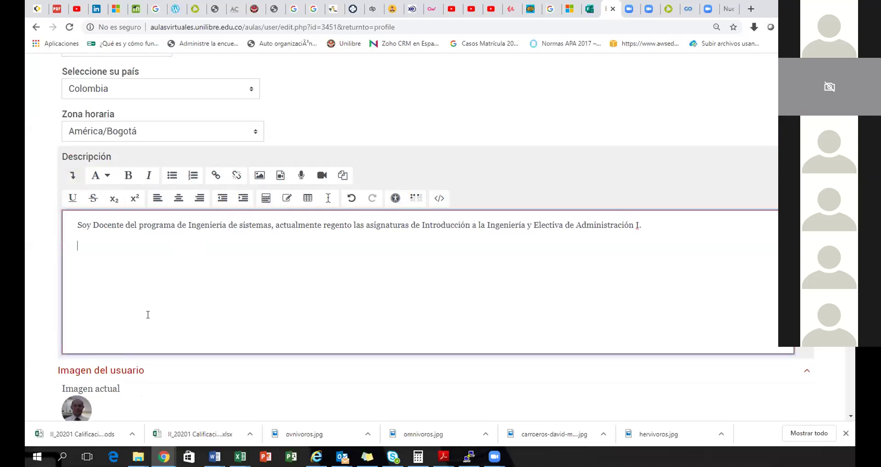
pyautogui.scroll(-3, 38, 297)
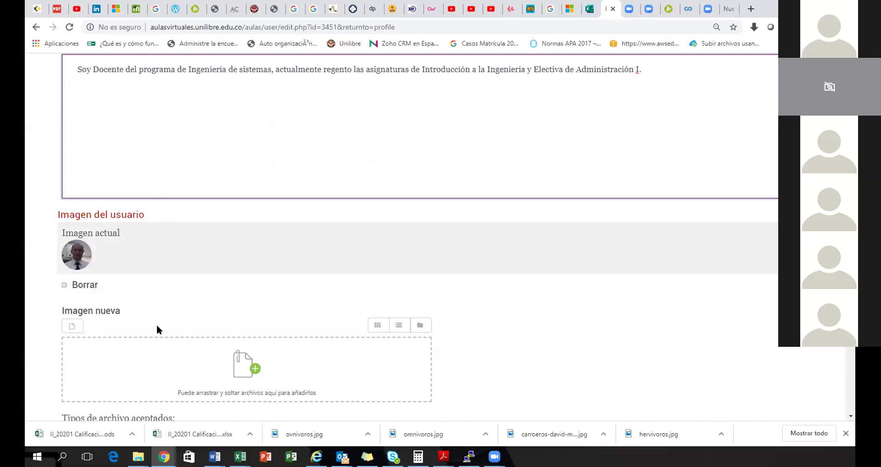
pyautogui.scroll(-2, 192, 321)
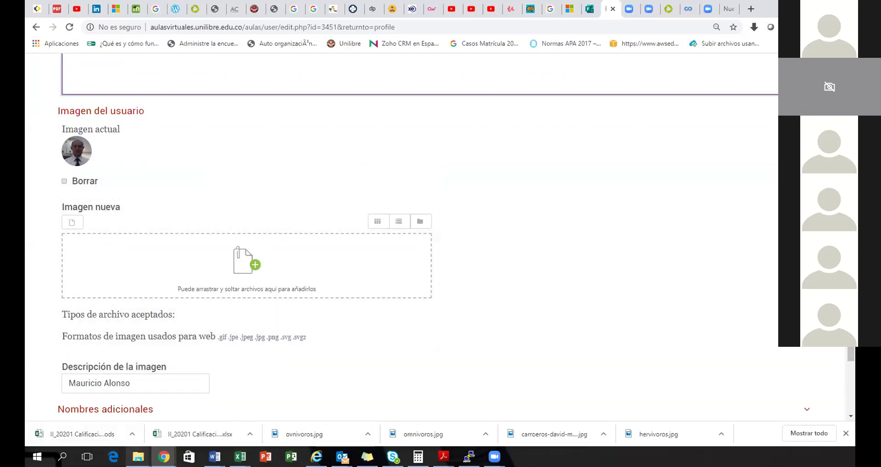
pyautogui.moveTo(138, 456)
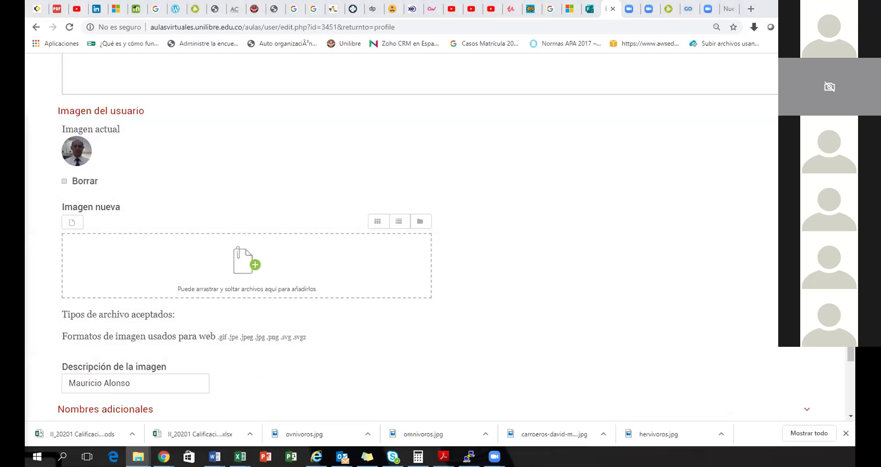
pyautogui.scroll(-4, 352, 288)
pyautogui.scroll(6, 352, 287)
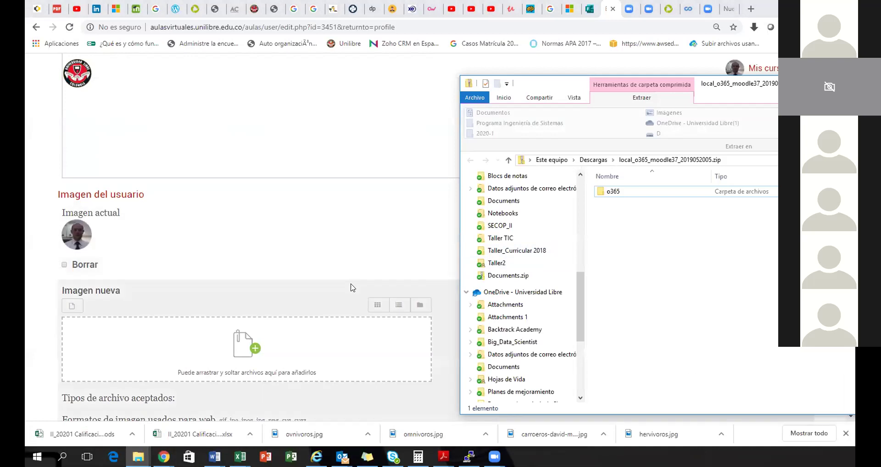
pyautogui.scroll(-3, 294, 257)
pyautogui.scroll(-2, 521, 294)
pyautogui.scroll(-2, 522, 294)
pyautogui.click(499, 355)
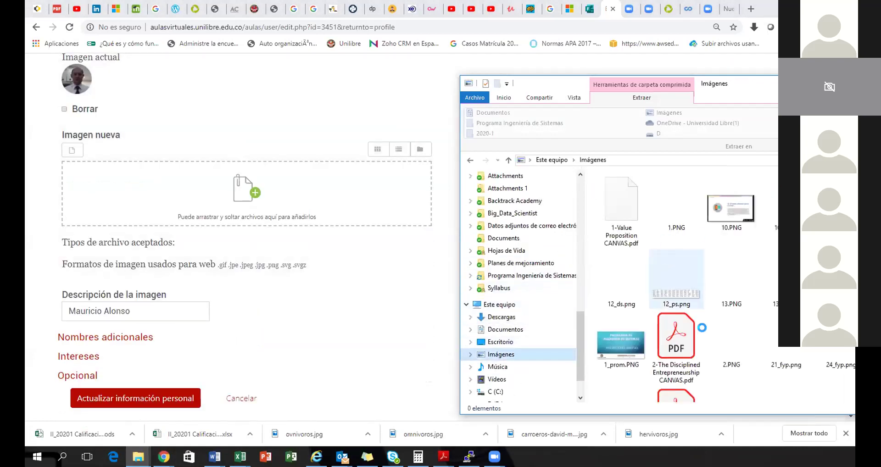
pyautogui.scroll(-3, 761, 266)
pyautogui.scroll(-10, 760, 267)
pyautogui.scroll(8, 654, 323)
pyautogui.scroll(-7, 648, 241)
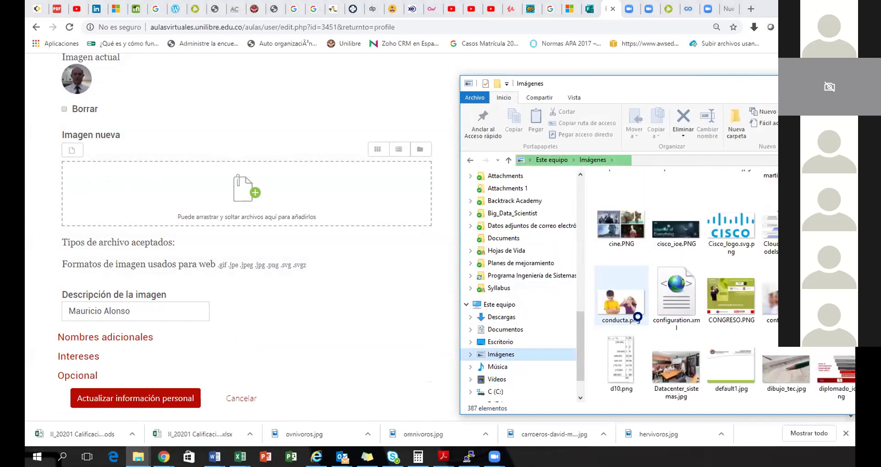
pyautogui.click(676, 367)
pyautogui.moveTo(599, 330); pyautogui.dragTo(669, 308)
pyautogui.scroll(-2, 40, 238)
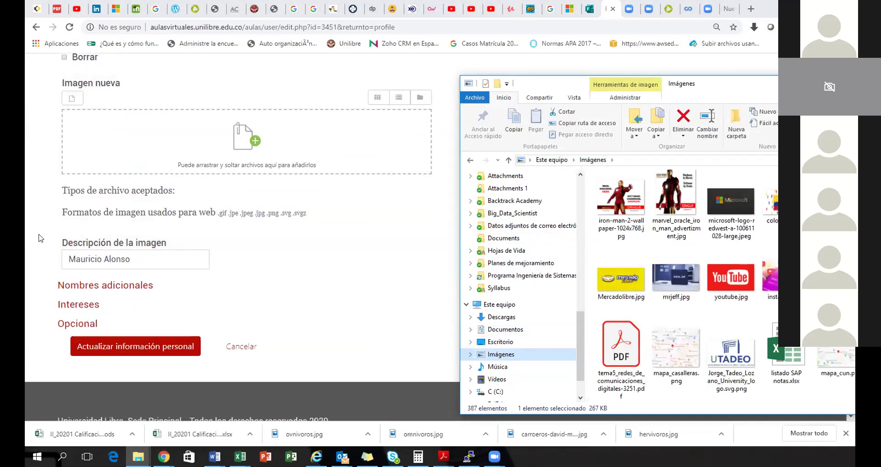
pyautogui.click(148, 257)
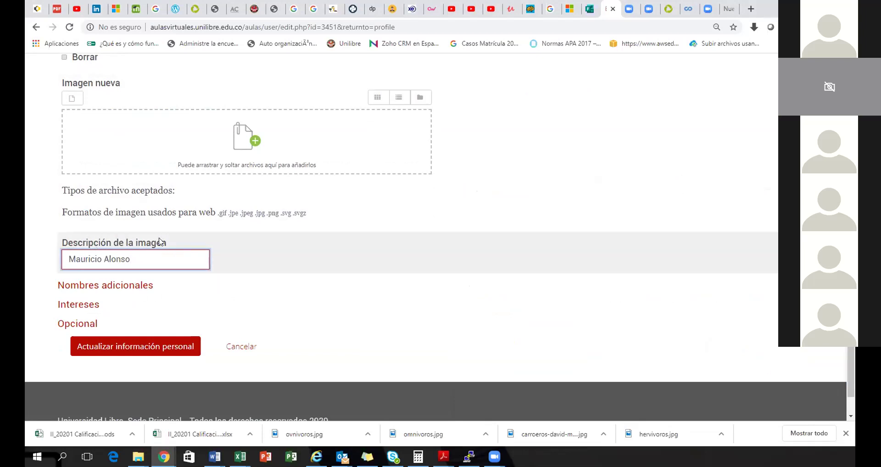
# Review the Intereses and Opcional sections and Departamento value, then submit with Actualizar información personal
pyautogui.click(74, 304)
pyautogui.scroll(-2, 98, 222)
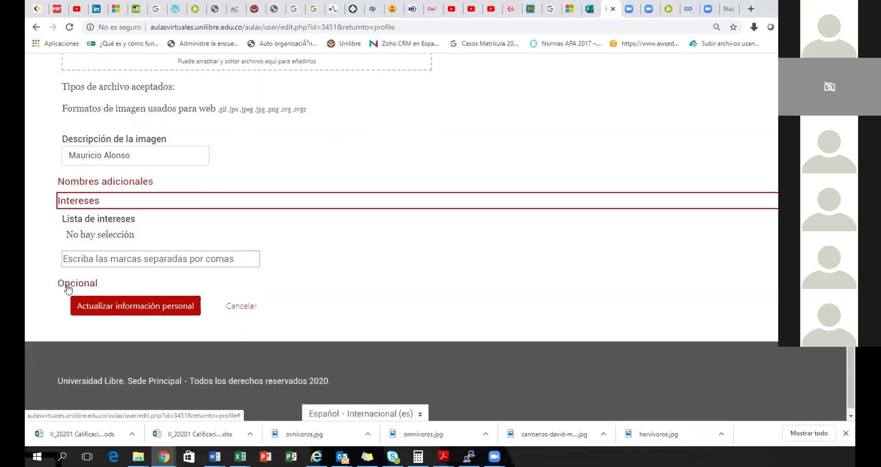
pyautogui.click(67, 288)
pyautogui.scroll(-10, 128, 259)
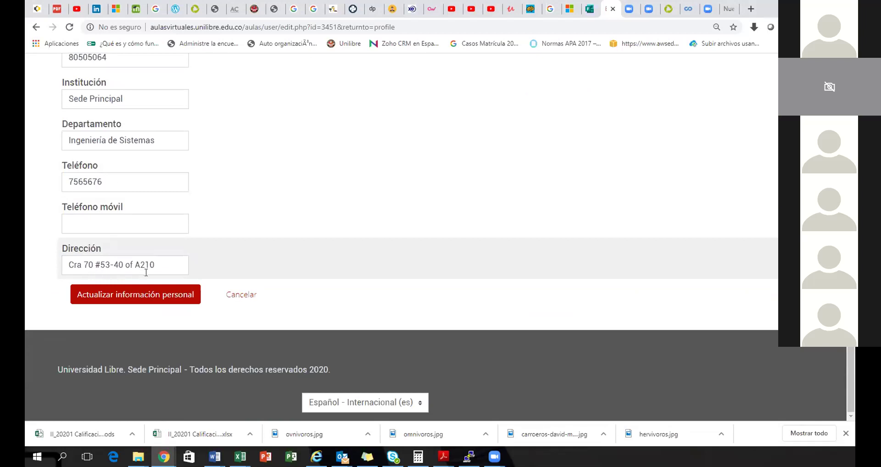
pyautogui.scroll(15, 427, 200)
pyautogui.scroll(-14, 379, 215)
pyautogui.scroll(7, 234, 230)
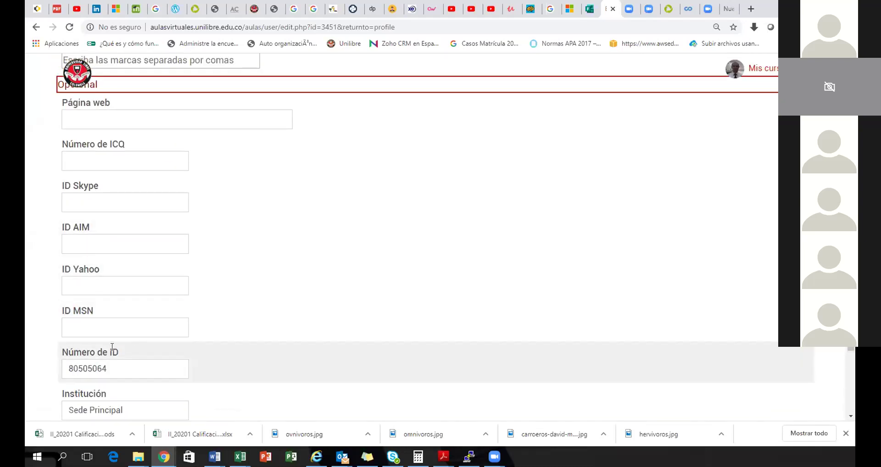
pyautogui.scroll(-5, 34, 304)
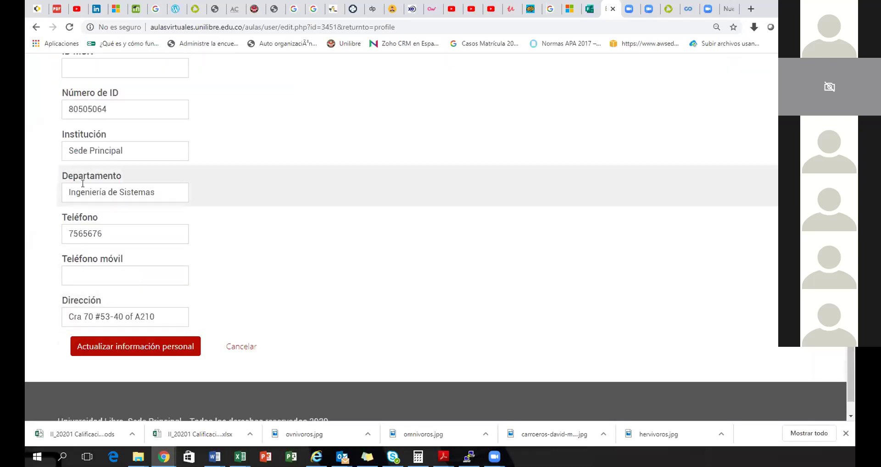
pyautogui.moveTo(62, 196); pyautogui.dragTo(165, 192)
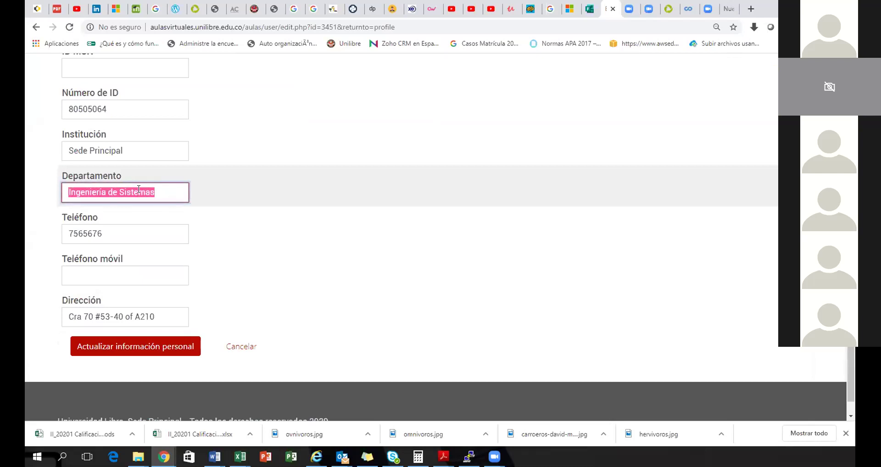
pyautogui.click(147, 348)
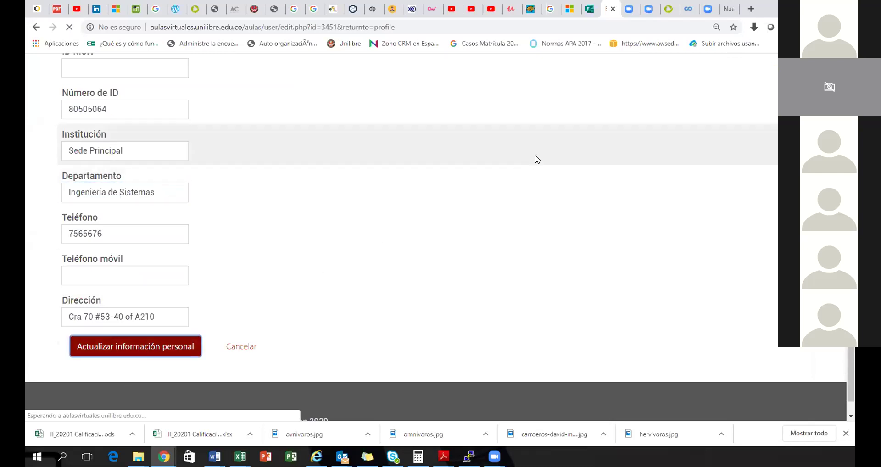
# Go through Mis cursos to the Preferencias page and view its Cuenta de usuario links
pyautogui.scroll(-3, 380, 206)
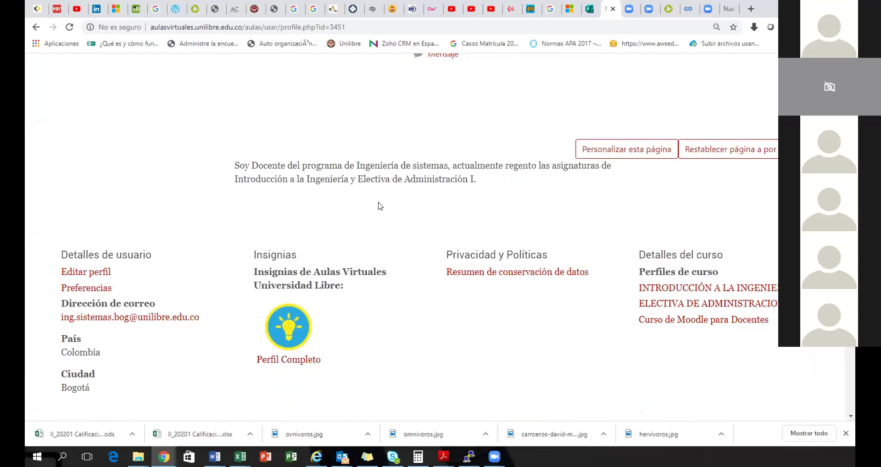
pyautogui.scroll(2, 449, 223)
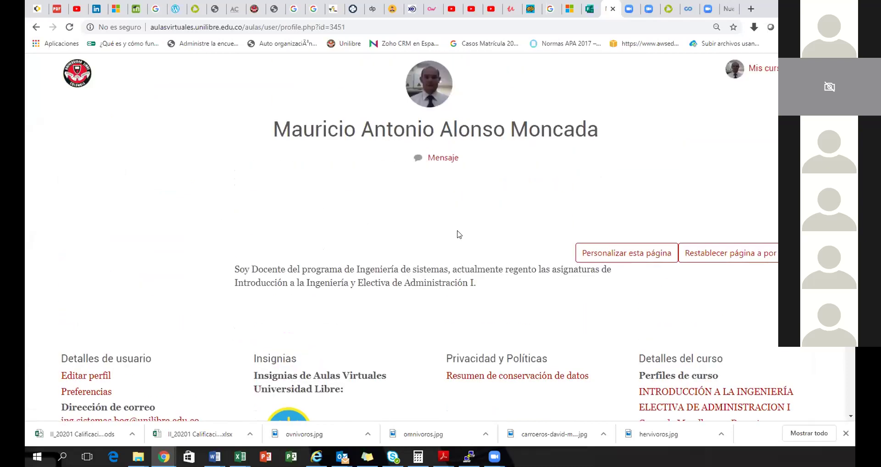
pyautogui.click(763, 69)
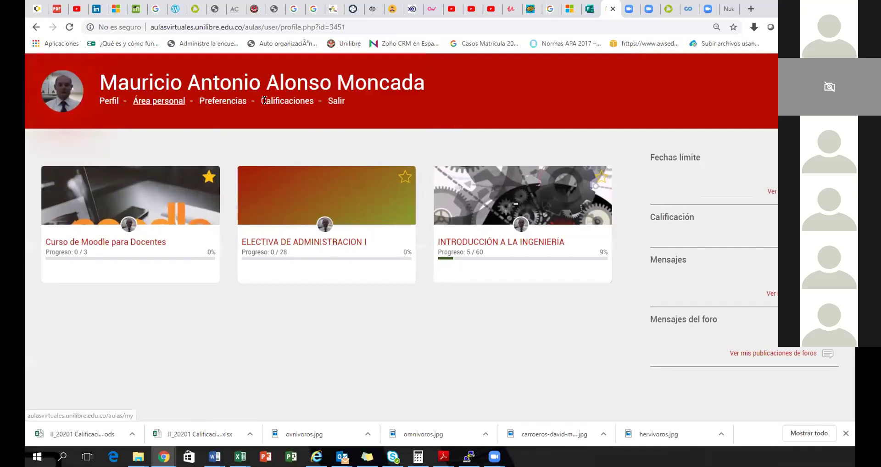
pyautogui.click(221, 102)
pyautogui.scroll(-2, 241, 257)
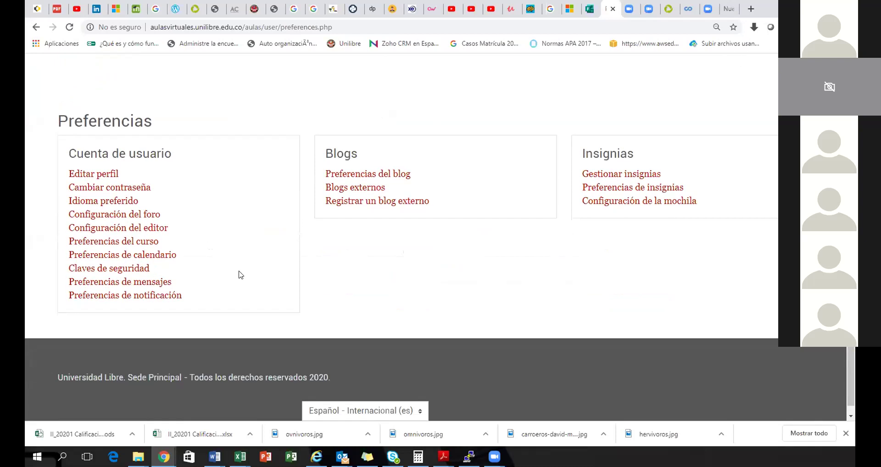
# Open Editar perfil and inspect the Dirección de correo field without changing it
pyautogui.click(105, 175)
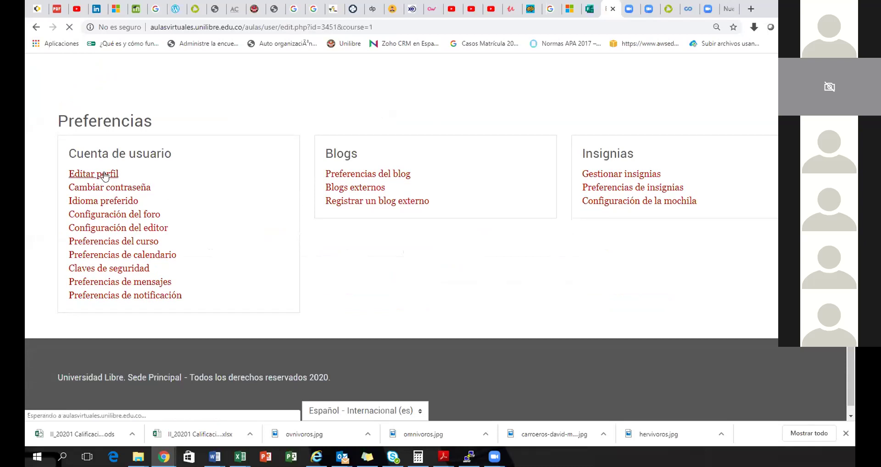
pyautogui.scroll(-5, 294, 187)
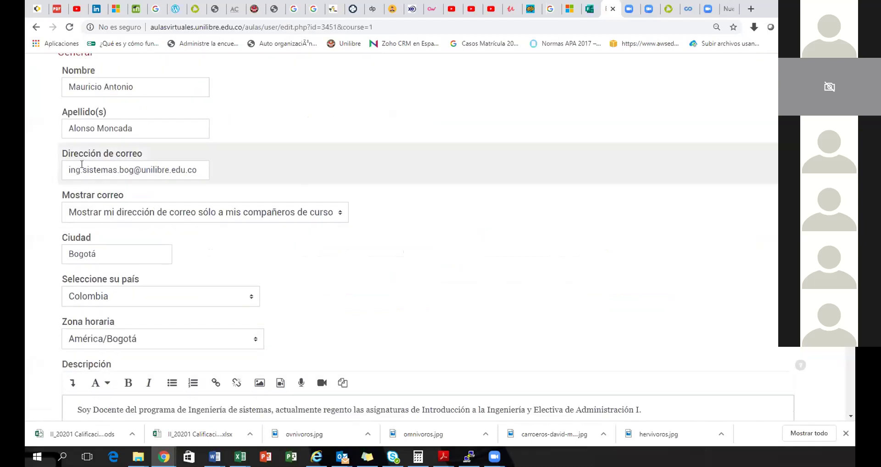
pyautogui.moveTo(67, 166); pyautogui.dragTo(201, 167)
pyautogui.click(200, 167)
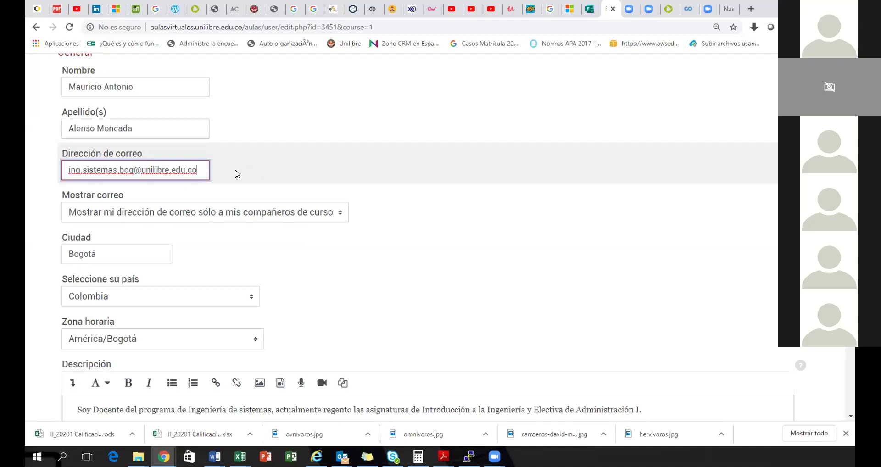
pyautogui.scroll(1, 207, 175)
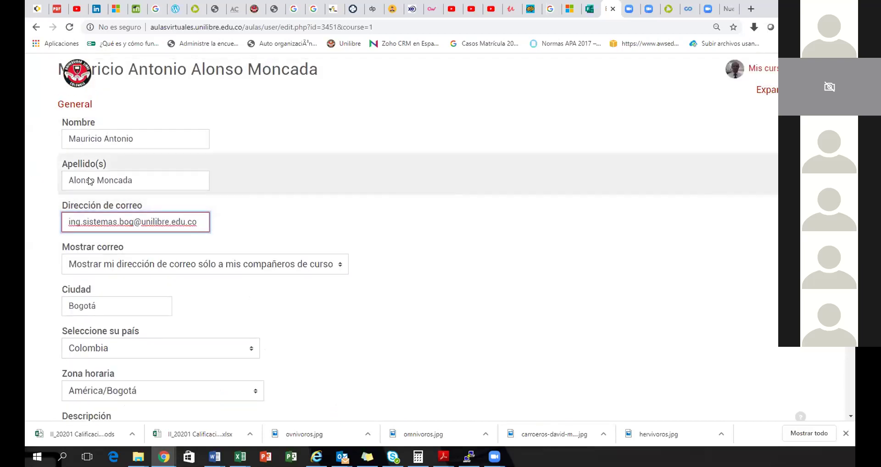
pyautogui.moveTo(141, 221); pyautogui.dragTo(89, 225)
pyautogui.click(75, 218)
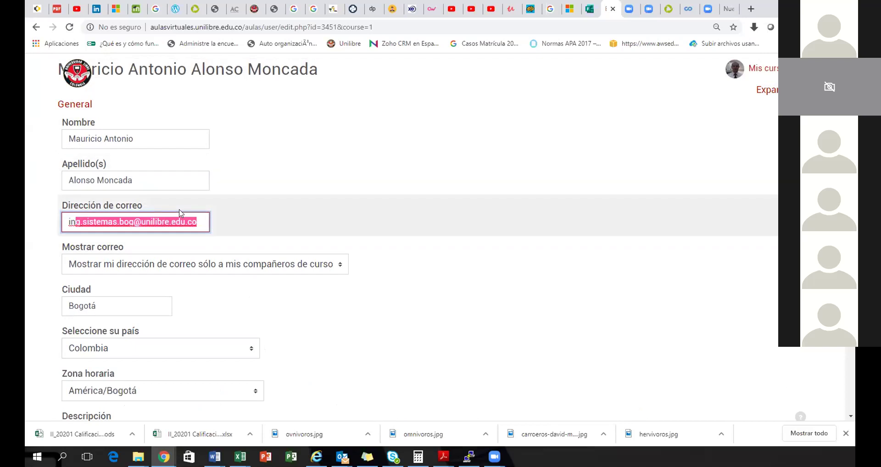
# Recheck the unchanged email address and save with Actualizar información personal
pyautogui.scroll(-2, 114, 259)
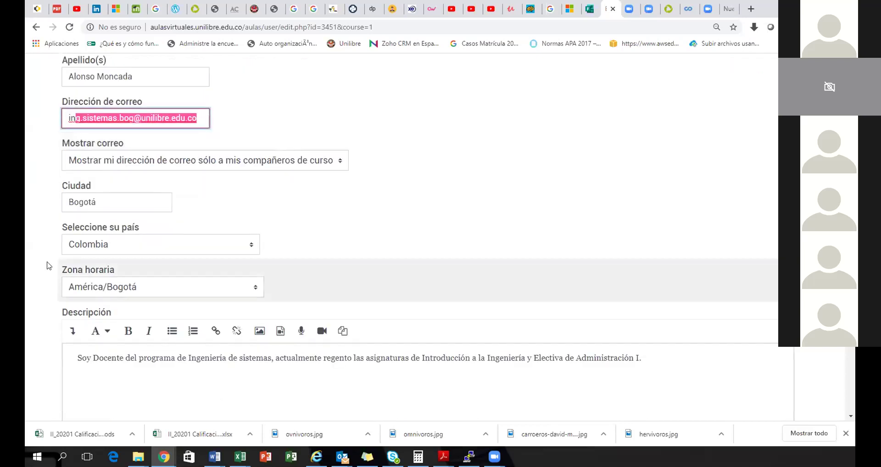
pyautogui.click(31, 214)
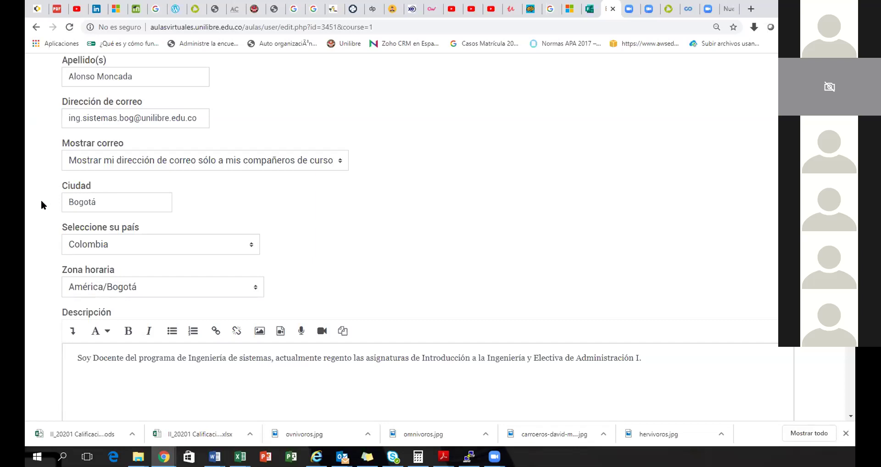
pyautogui.click(197, 116)
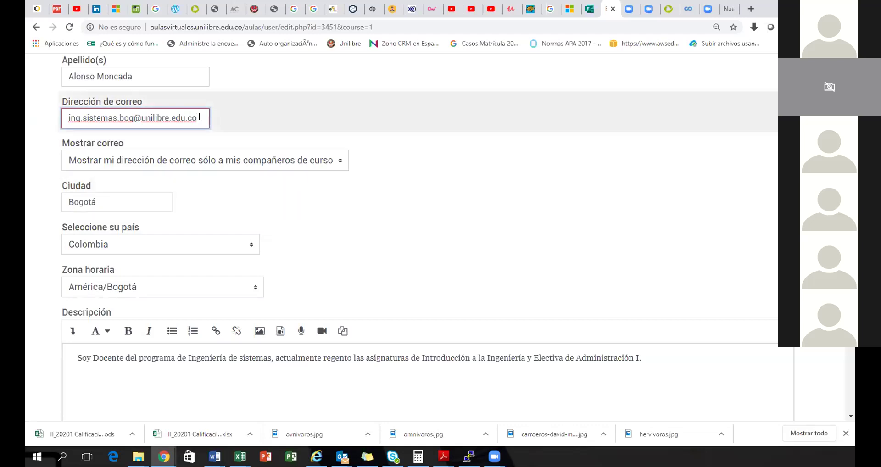
pyautogui.moveTo(199, 118); pyautogui.dragTo(118, 107)
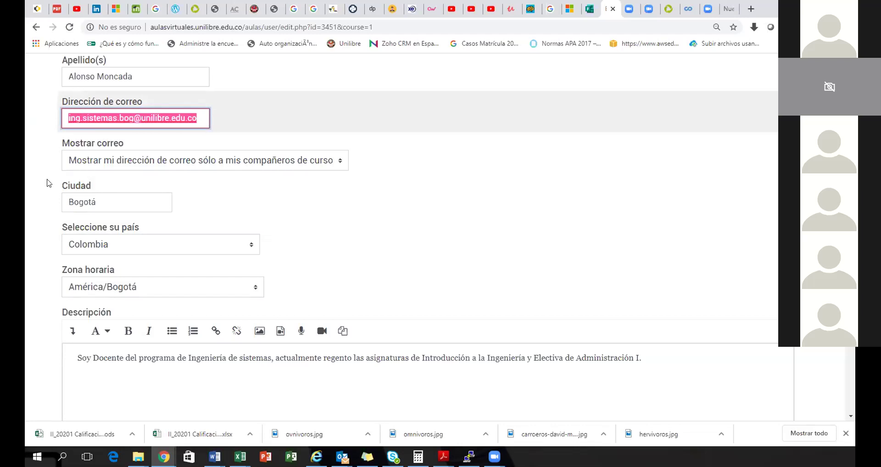
pyautogui.scroll(-5, 48, 182)
pyautogui.scroll(-5, 48, 182)
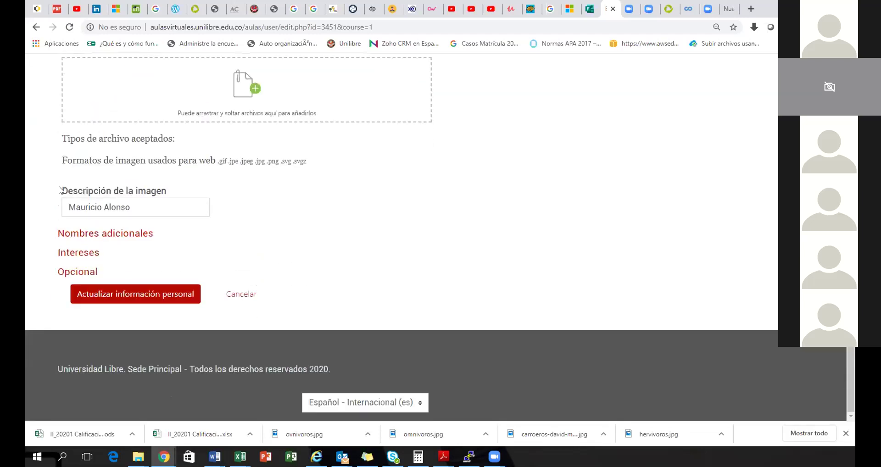
pyautogui.click(171, 294)
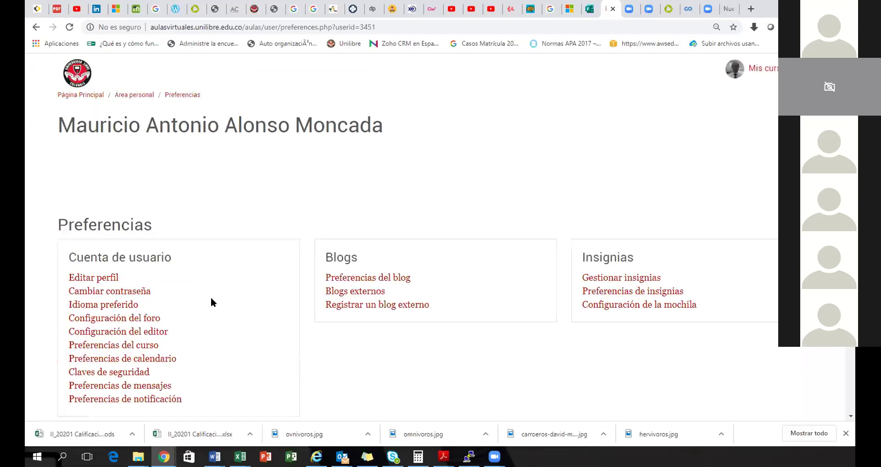
pyautogui.scroll(-3, 210, 299)
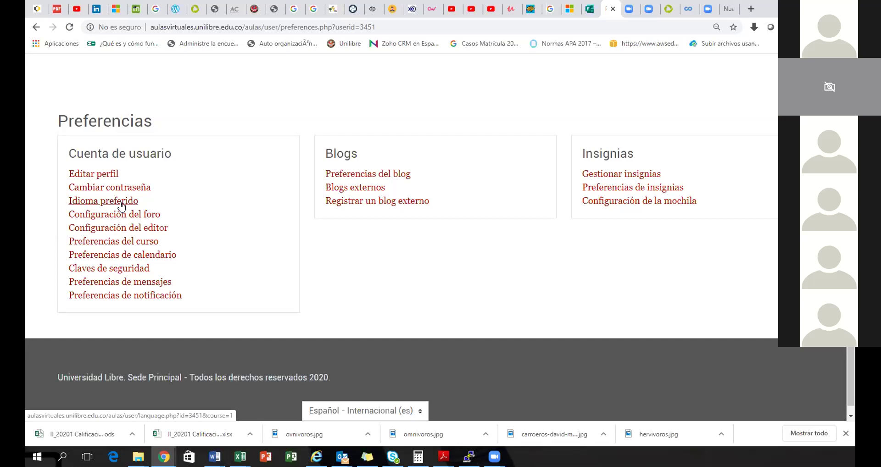
pyautogui.click(121, 202)
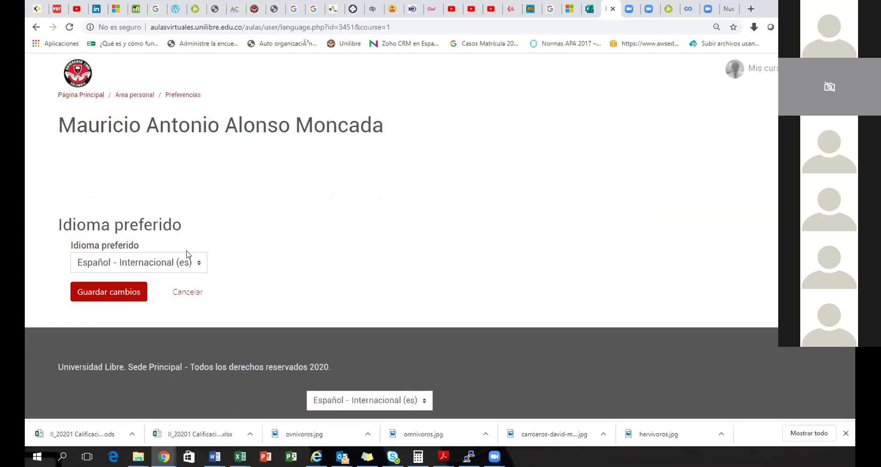
pyautogui.click(108, 268)
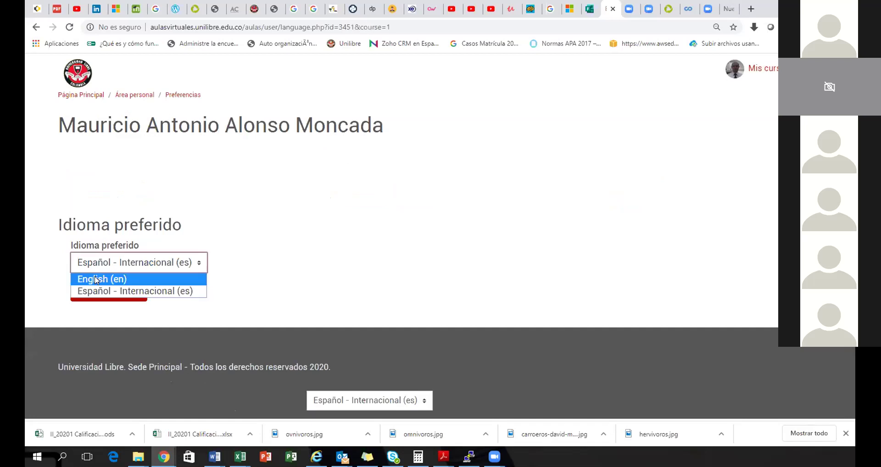
pyautogui.click(95, 280)
pyautogui.click(98, 294)
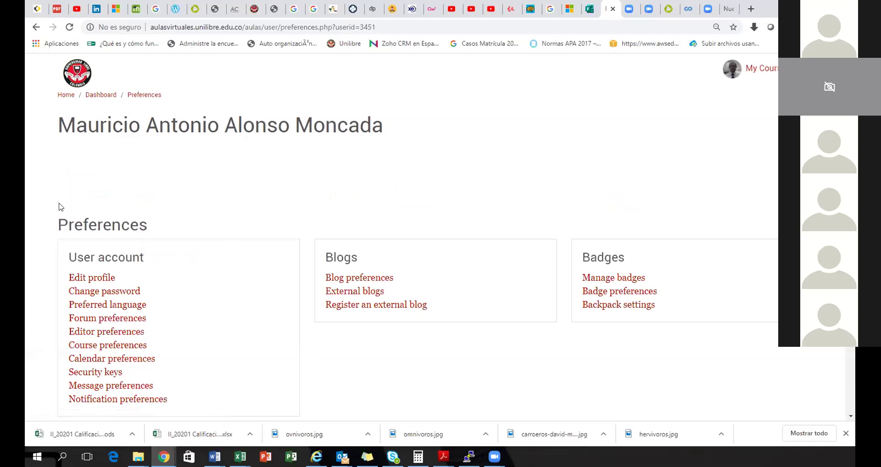
pyautogui.scroll(-3, 132, 243)
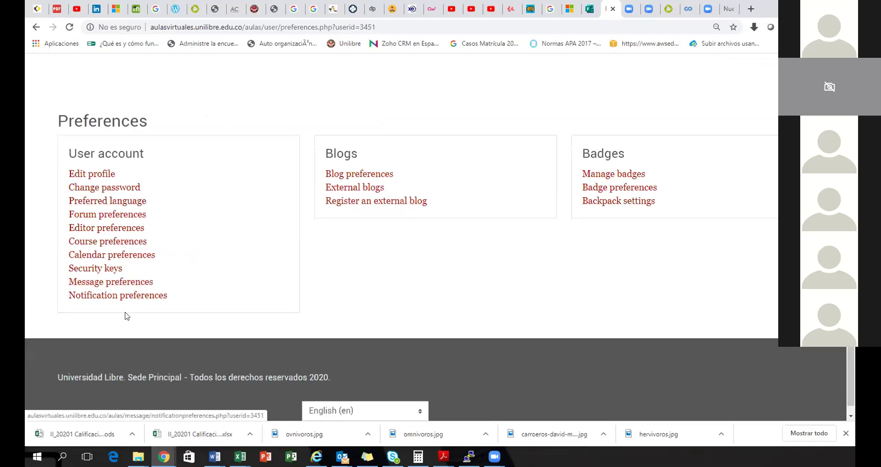
pyautogui.click(132, 206)
pyautogui.click(123, 270)
pyautogui.click(108, 290)
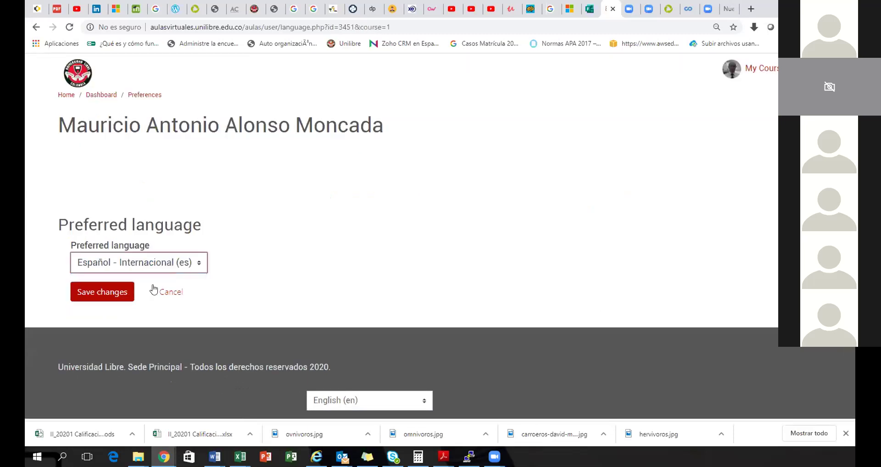
pyautogui.click(110, 288)
pyautogui.scroll(-2, 216, 294)
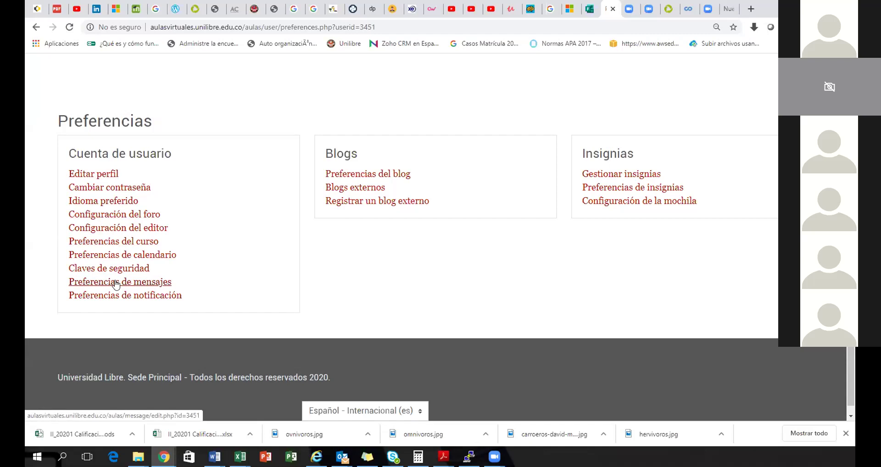
# In Preferencias de mensajes, switch Móvil and Email notifications off, then back on
pyautogui.click(115, 282)
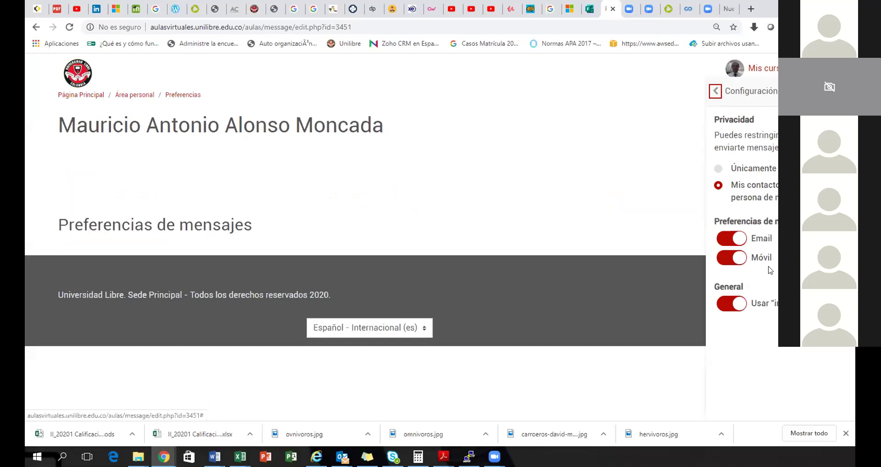
pyautogui.click(724, 260)
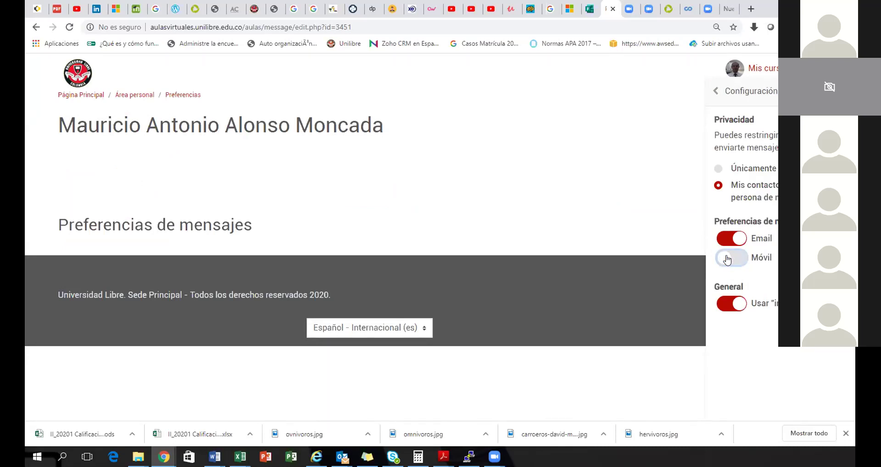
pyautogui.click(724, 240)
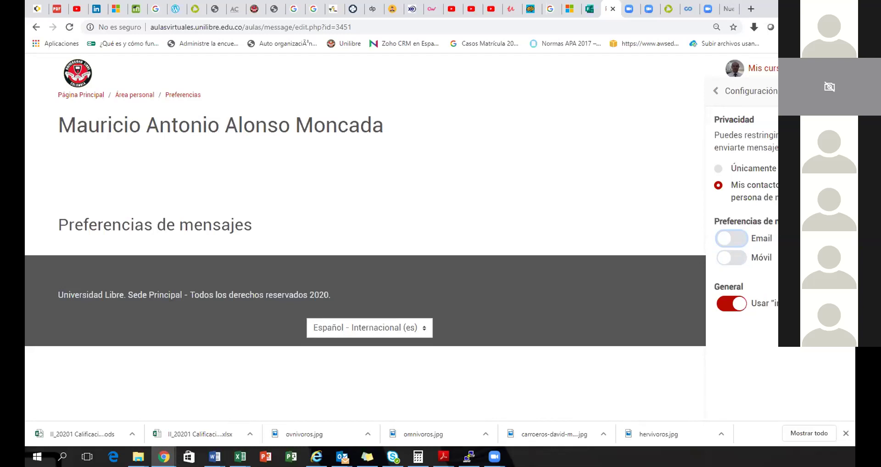
pyautogui.click(743, 242)
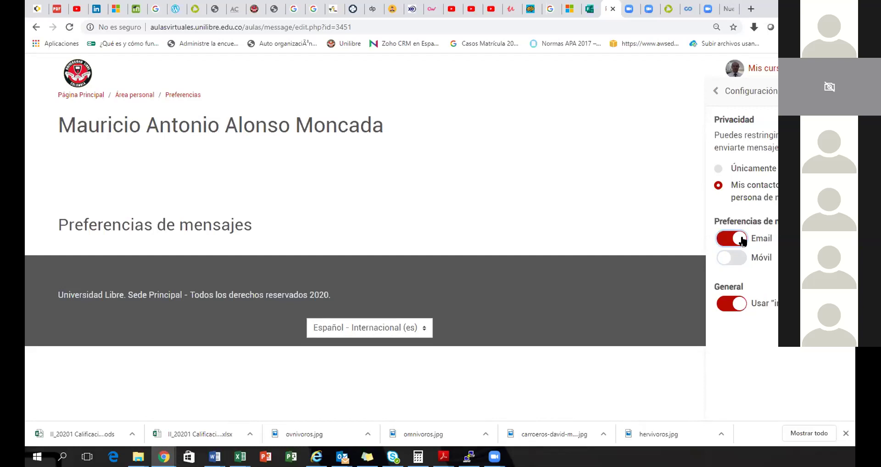
pyautogui.click(743, 258)
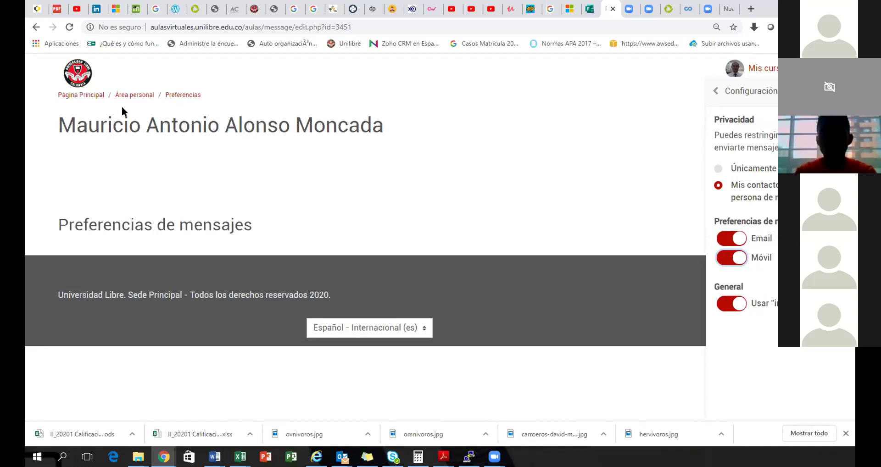
pyautogui.click(764, 73)
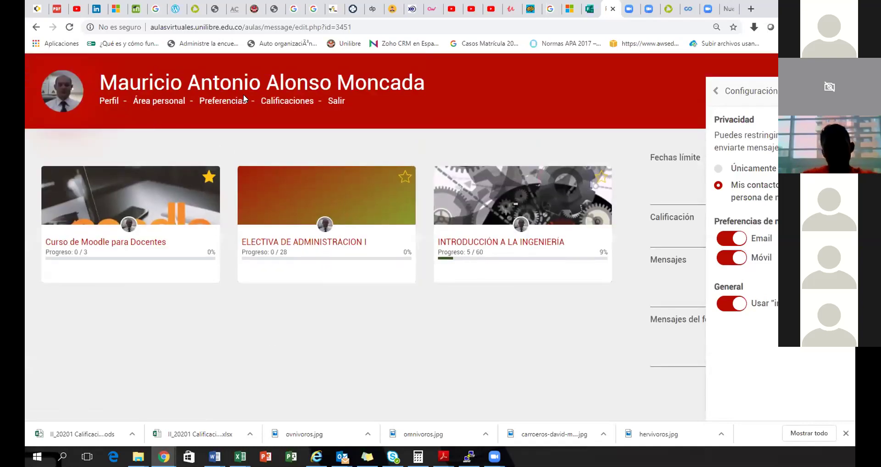
# From Preferencias, open Gestionar insignias and browse the Mis insignias page listing Perfil Completo
pyautogui.click(238, 101)
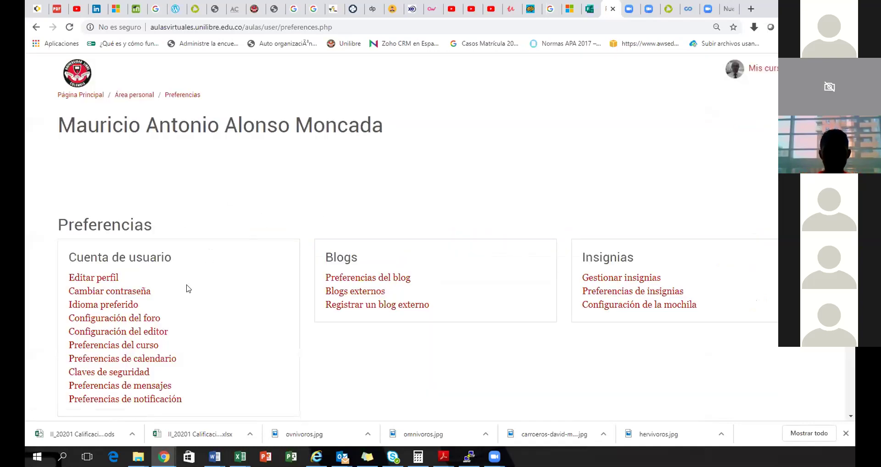
pyautogui.scroll(-3, 187, 288)
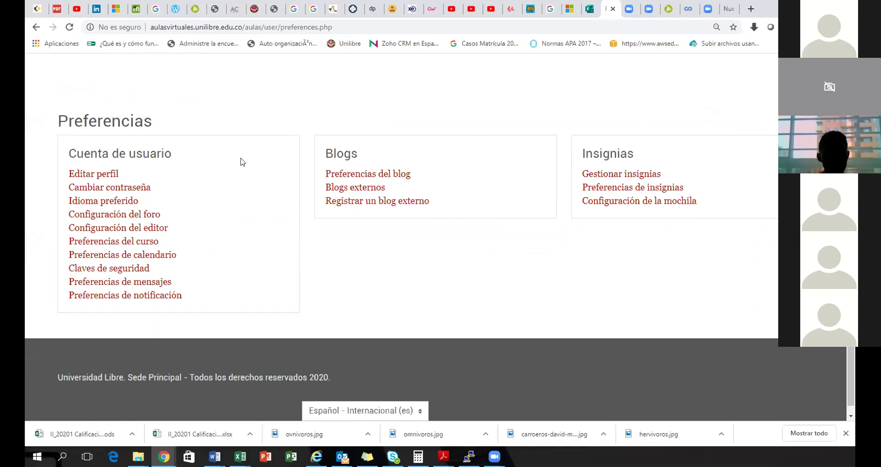
pyautogui.scroll(3, 279, 212)
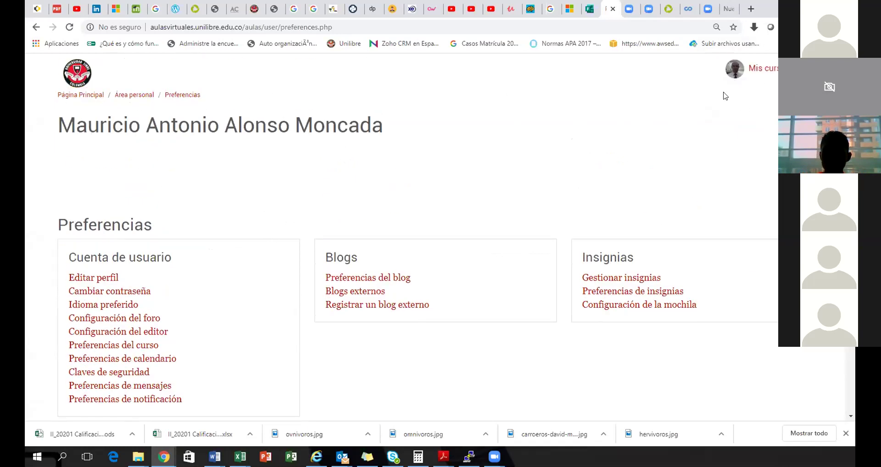
pyautogui.click(618, 278)
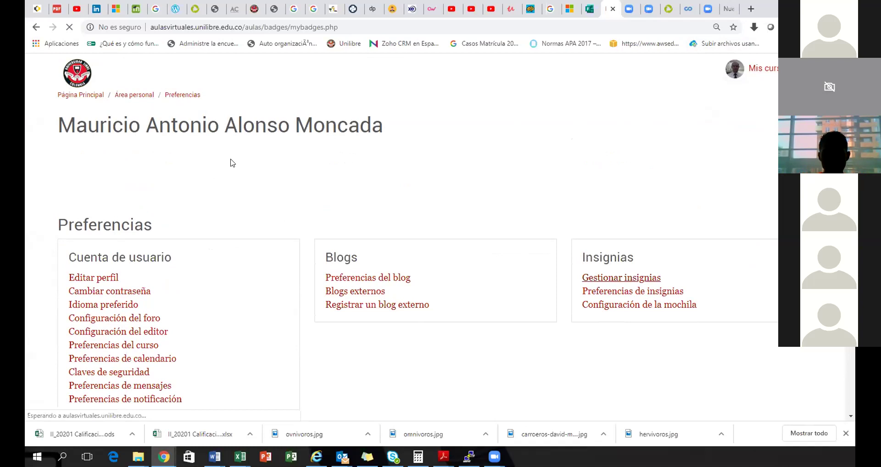
pyautogui.scroll(-2, 258, 328)
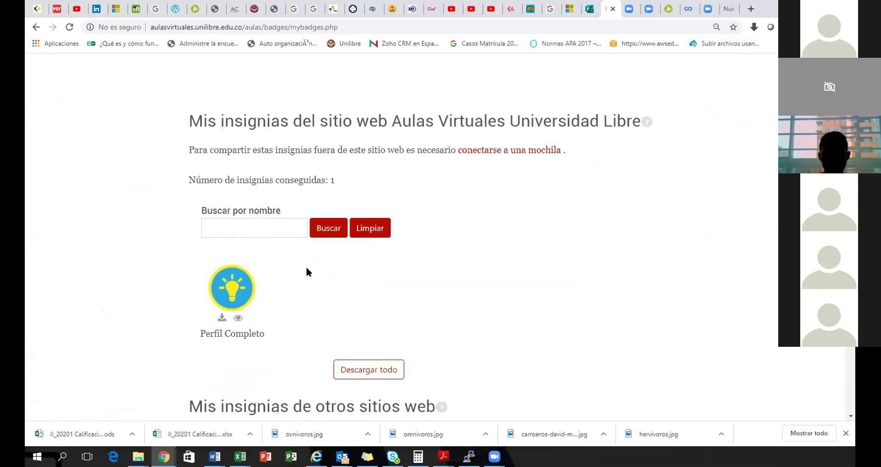
pyautogui.scroll(-4, 292, 310)
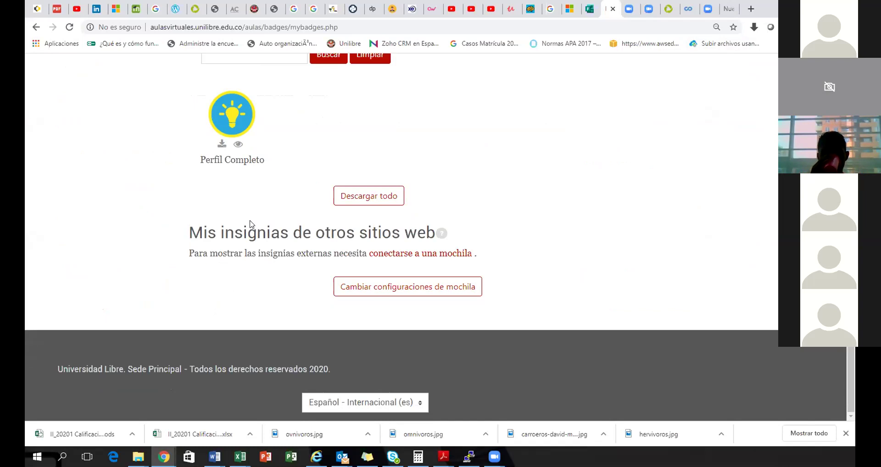
pyautogui.scroll(5, 250, 224)
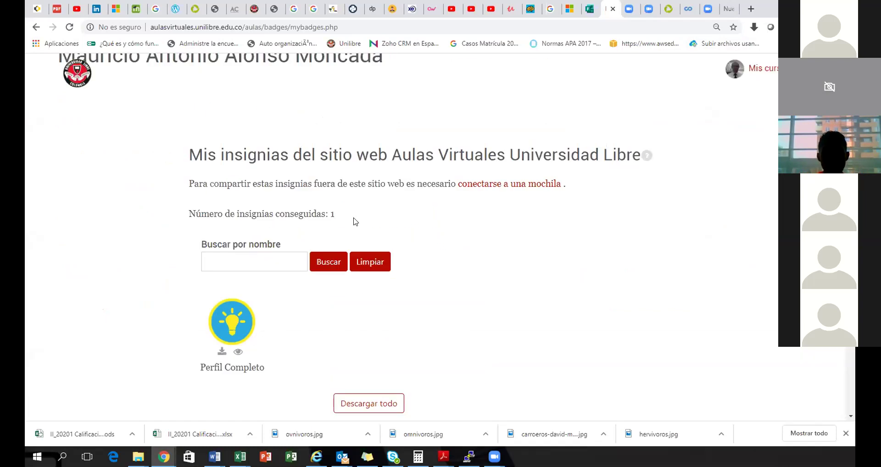
pyautogui.scroll(2, 360, 224)
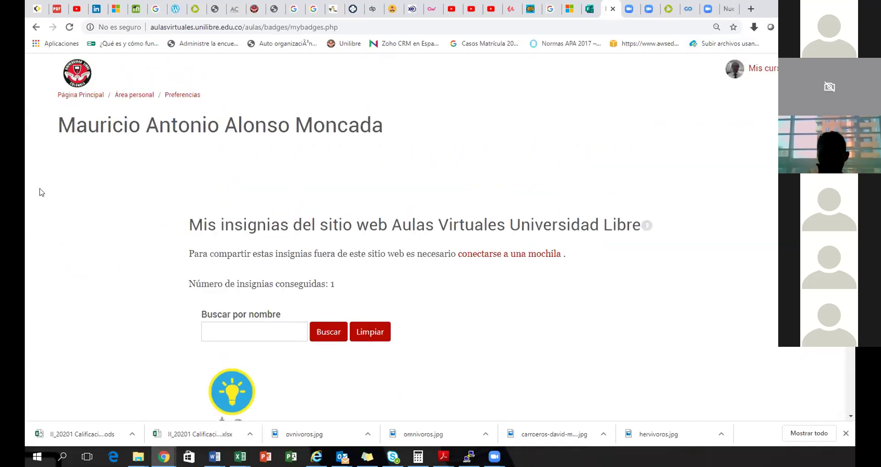
# Go via Página Principal and Mis cursos back to the Preferencias page
pyautogui.click(81, 96)
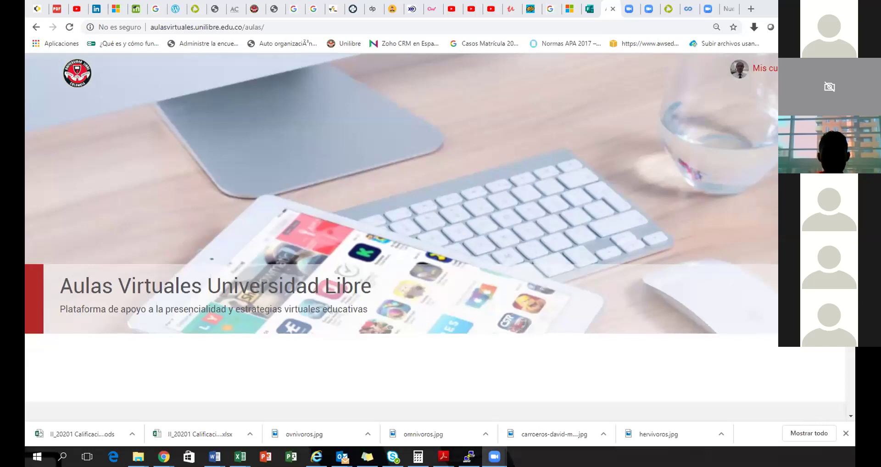
pyautogui.click(765, 68)
pyautogui.click(227, 102)
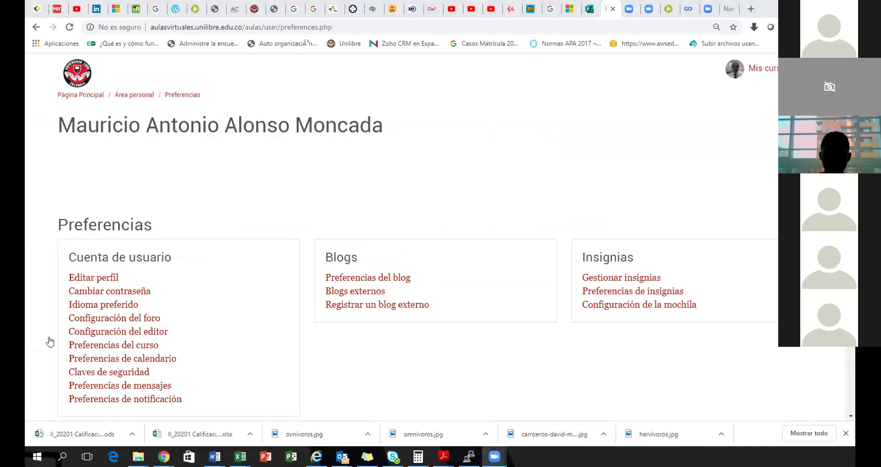
# Open Preferencias de mensajes and toggle Email, then Móvil, off and back on
pyautogui.click(122, 387)
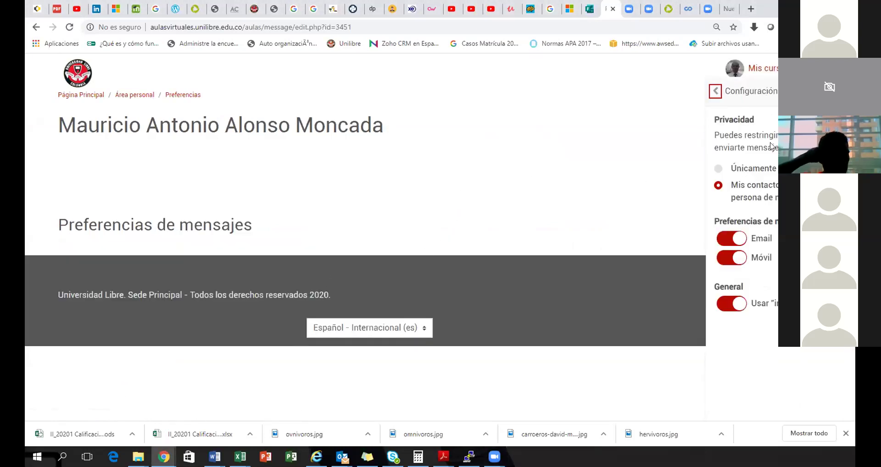
pyautogui.click(736, 239)
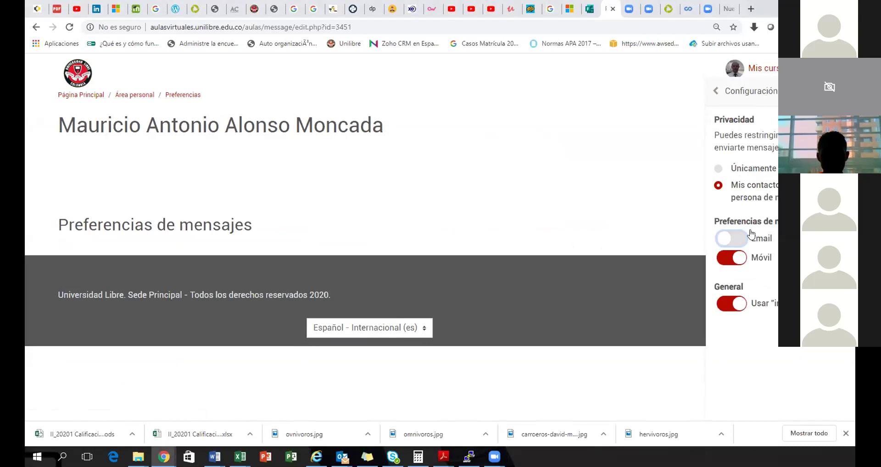
pyautogui.click(738, 241)
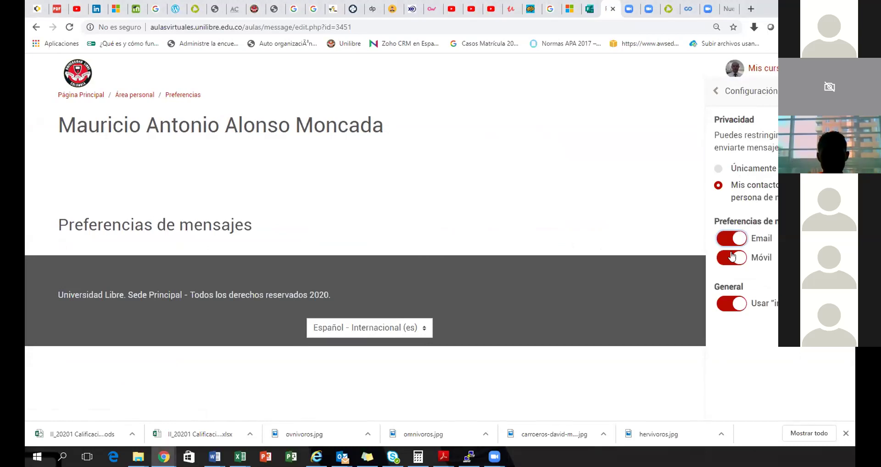
pyautogui.click(735, 260)
pyautogui.click(736, 261)
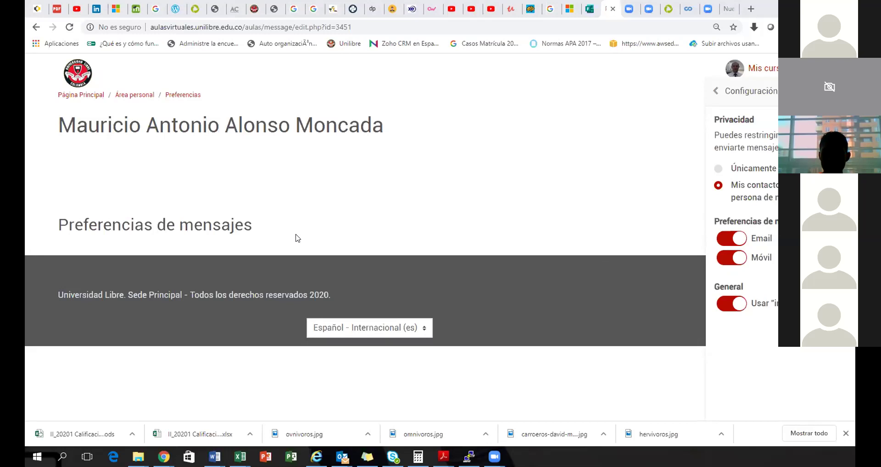
# Go to Página Principal and scroll down to the Cursos destacados cards
pyautogui.click(71, 98)
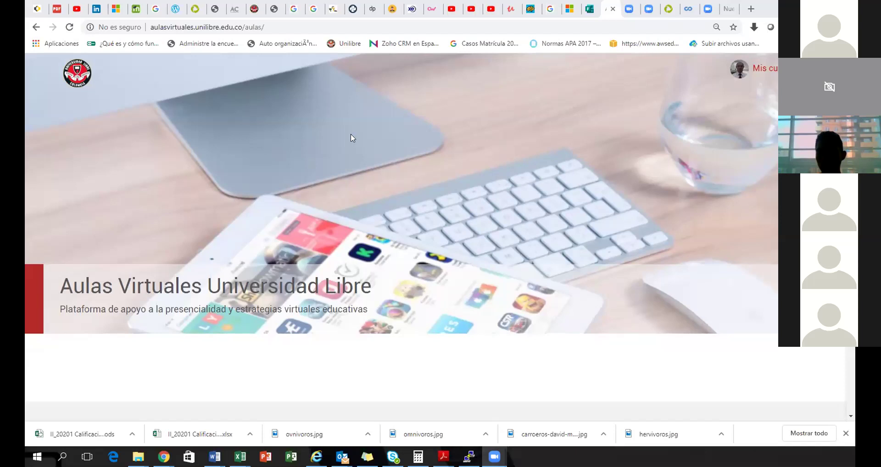
pyautogui.scroll(-3, 409, 248)
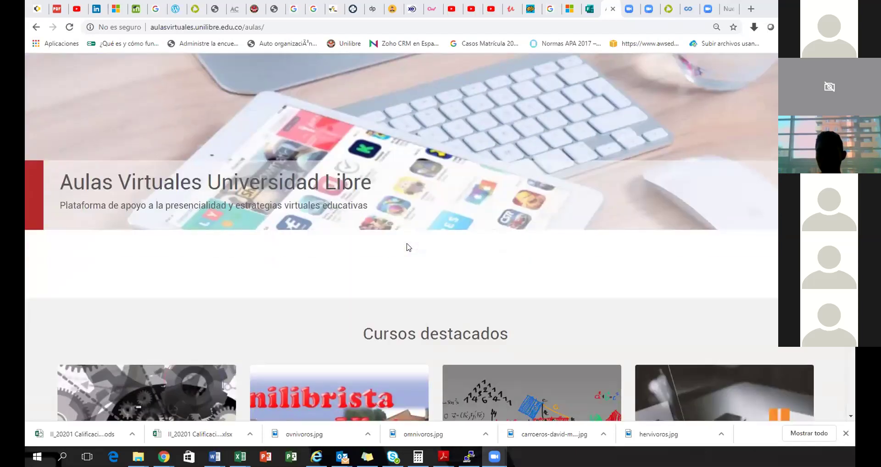
pyautogui.scroll(-2, 408, 248)
pyautogui.scroll(-2, 408, 247)
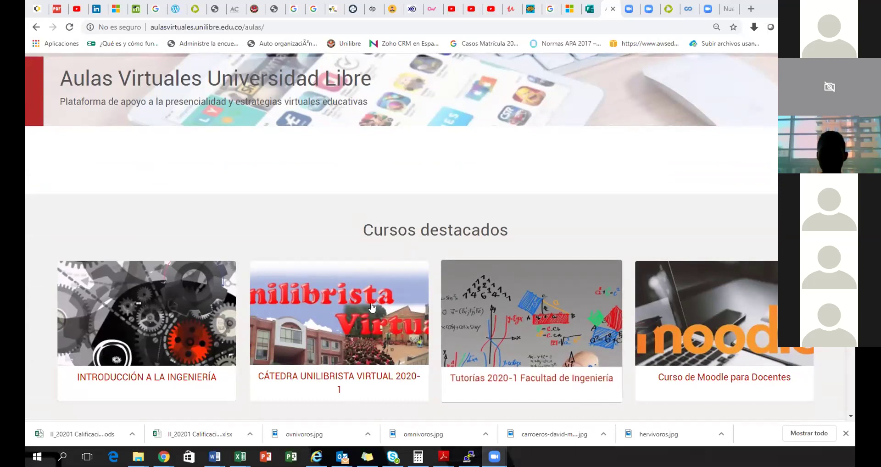
pyautogui.scroll(-1, 397, 322)
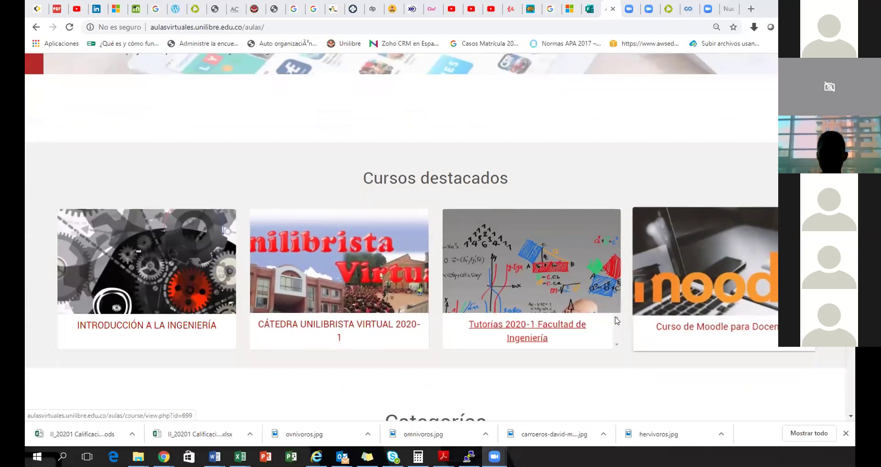
# Open the Curso de Moodle para Docentes card and review its CONTENIDO sections, Introducción to Tema 4
pyautogui.click(689, 329)
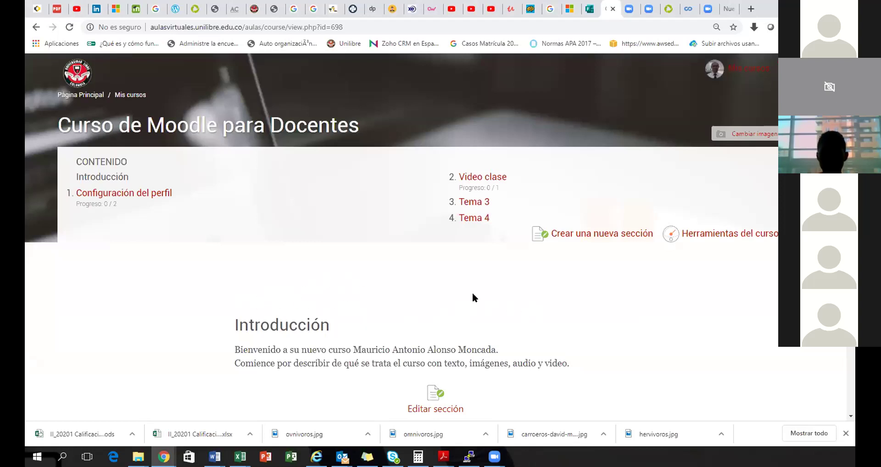
pyautogui.scroll(-3, 569, 294)
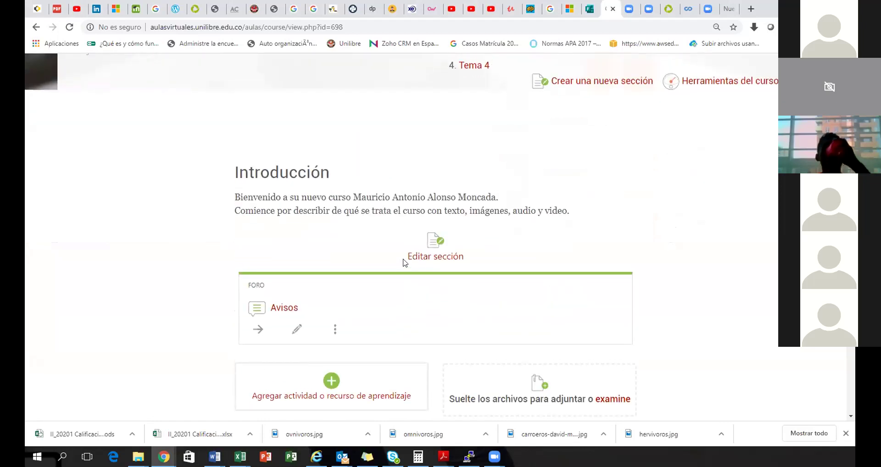
pyautogui.scroll(3, 405, 261)
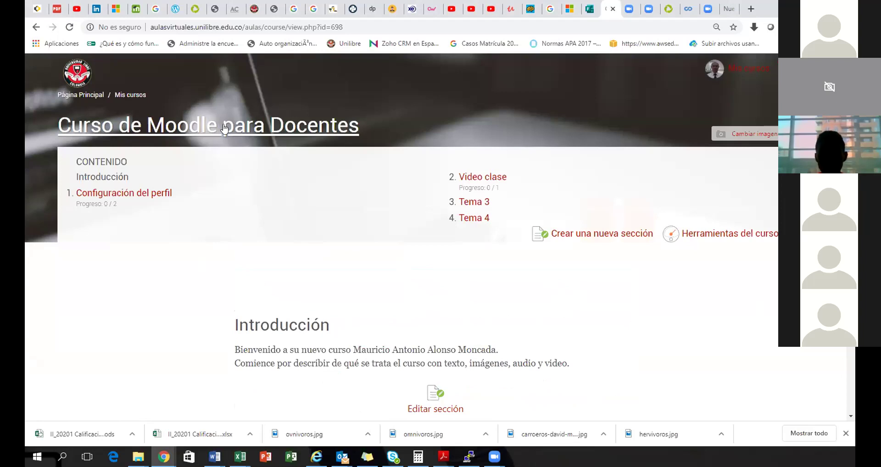
pyautogui.doubleClick(74, 162)
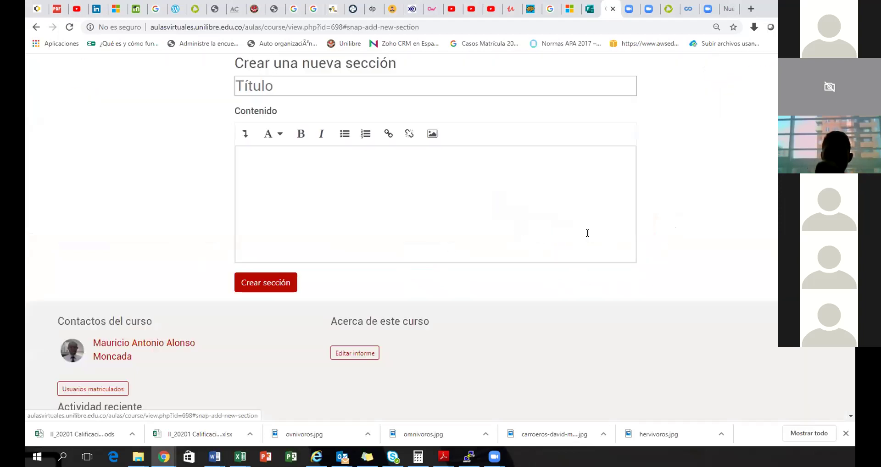
# Start a new course section, briefly visit a bookmarked article, then return to the form
pyautogui.click(585, 234)
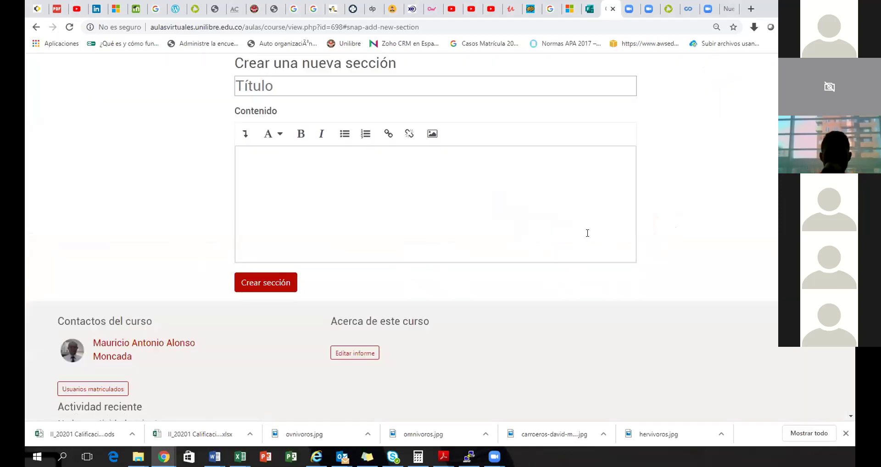
pyautogui.scroll(3, 324, 123)
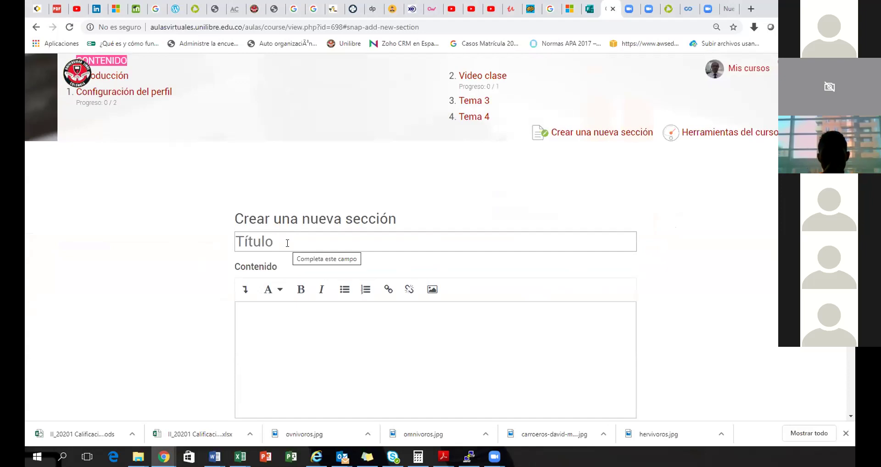
pyautogui.scroll(-5, 143, 246)
pyautogui.click(276, 237)
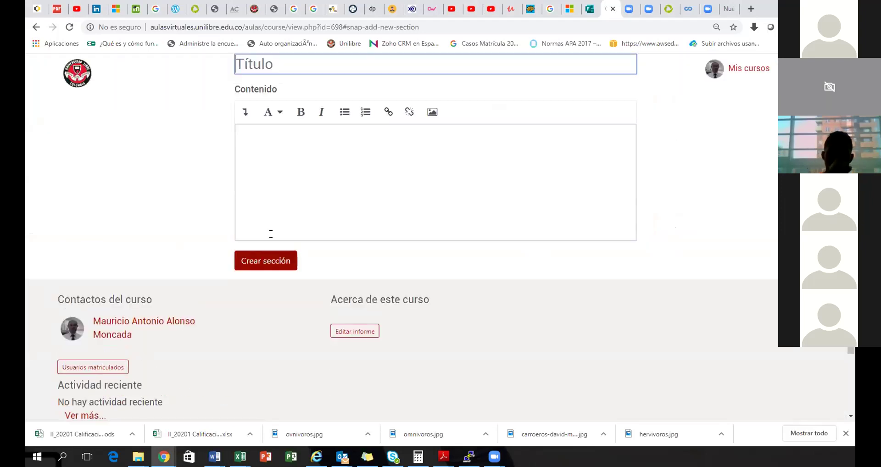
pyautogui.click(294, 45)
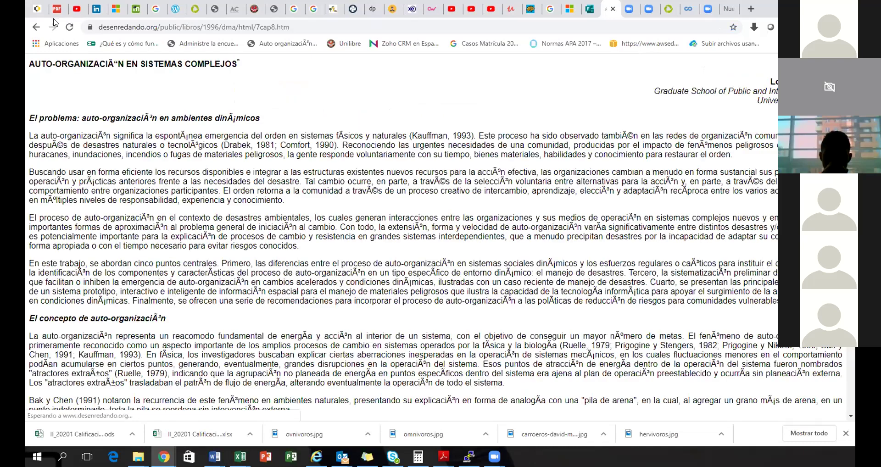
pyautogui.click(36, 27)
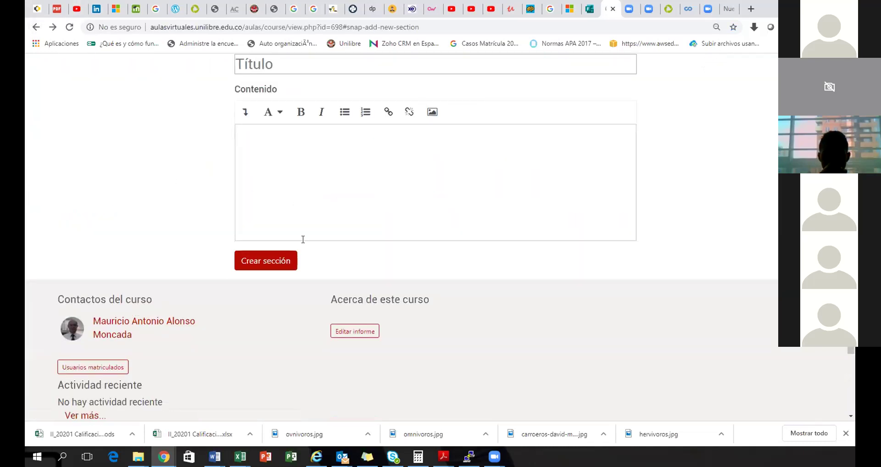
# Title the section 'Cap 5', add three lines of placeholder content, and create it
pyautogui.click(296, 59)
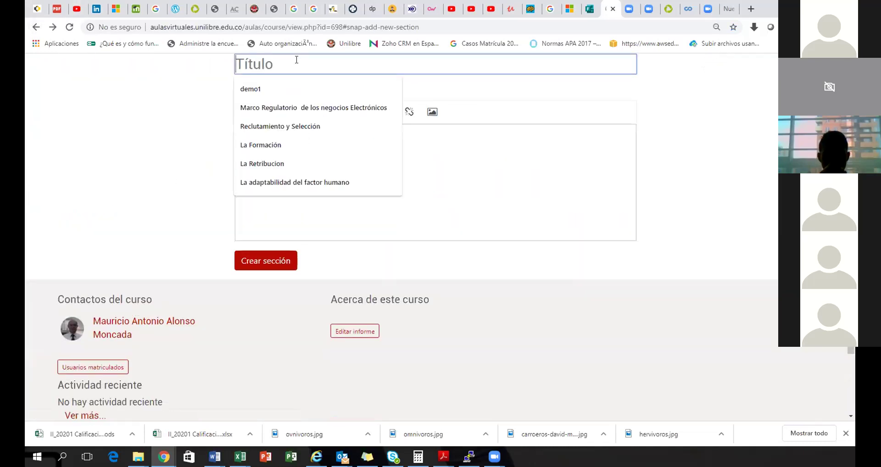
pyautogui.write('Cap 5')
pyautogui.click(282, 162)
pyautogui.write('dflngfd{ghdf')
pyautogui.press('Return')
pyautogui.write('hg')
pyautogui.press('Return')
pyautogui.write('fgh')
pyautogui.press('Return')
pyautogui.write('gf')
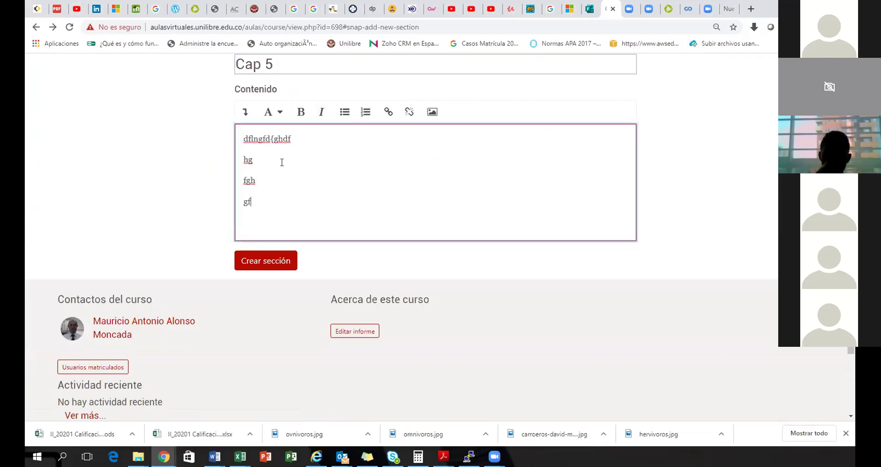
pyautogui.click(285, 261)
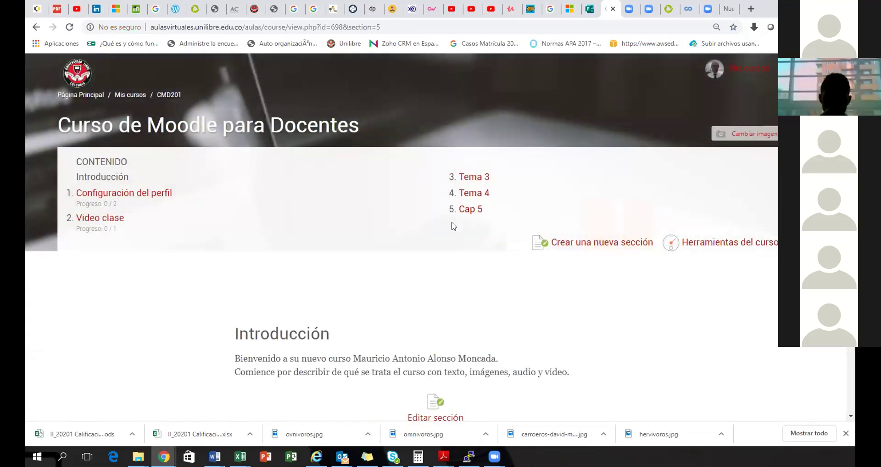
# Start another new section and title it 'Conclusiones', correcting the typos
pyautogui.click(590, 243)
pyautogui.click(297, 82)
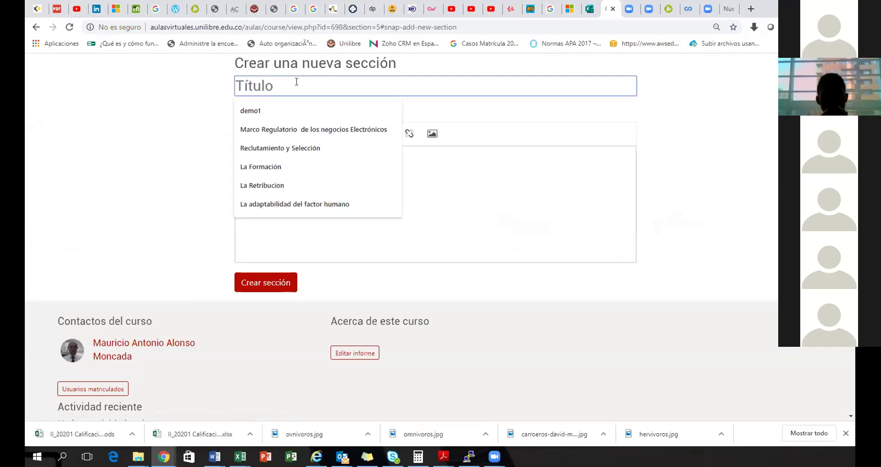
pyautogui.write('Evaslua')
pyautogui.press('BackSpace')
pyautogui.press('BackSpace')
pyautogui.press('BackSpace')
pyautogui.press('BackSpace')
pyautogui.press('BackSpace')
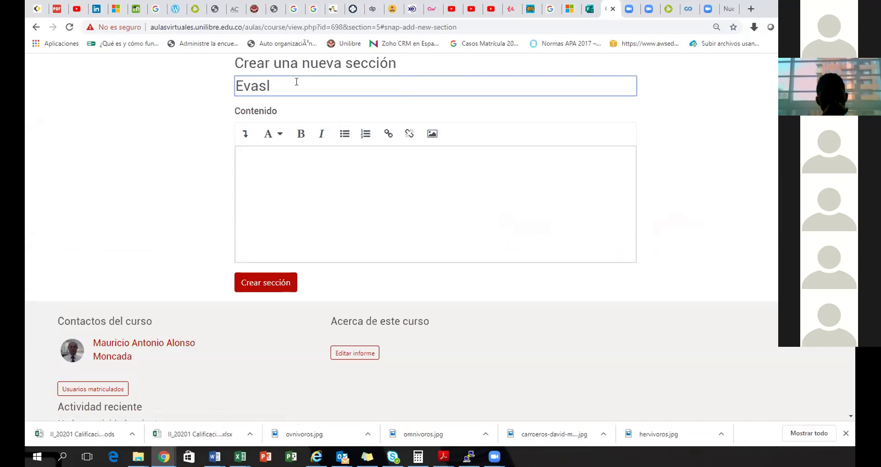
pyautogui.press('BackSpace')
pyautogui.press('BackSpace')
pyautogui.write('Com')
pyautogui.press('BackSpace')
pyautogui.write('nclusiones')
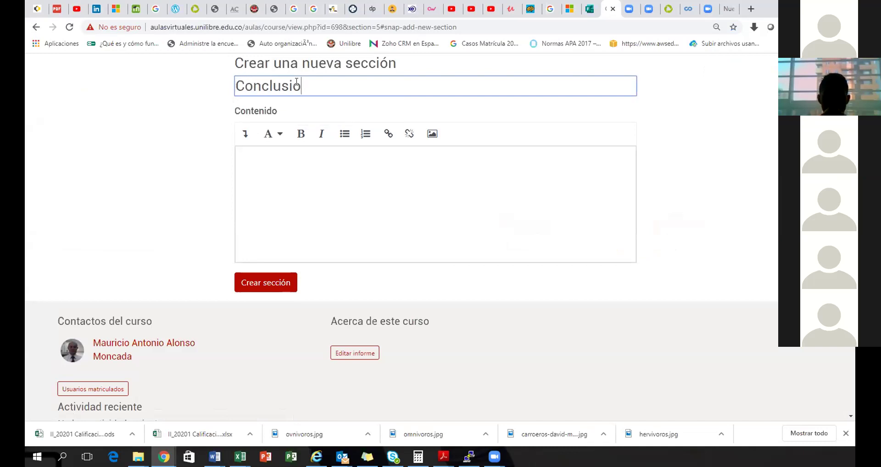
# Add three placeholder content lines, dismiss the image dialog, and create the section
pyautogui.click(264, 214)
pyautogui.write('fdgdfdfgdfhdfh')
pyautogui.press('Return')
pyautogui.write('dfh')
pyautogui.press('Return')
pyautogui.write('dfh')
pyautogui.press('Return')
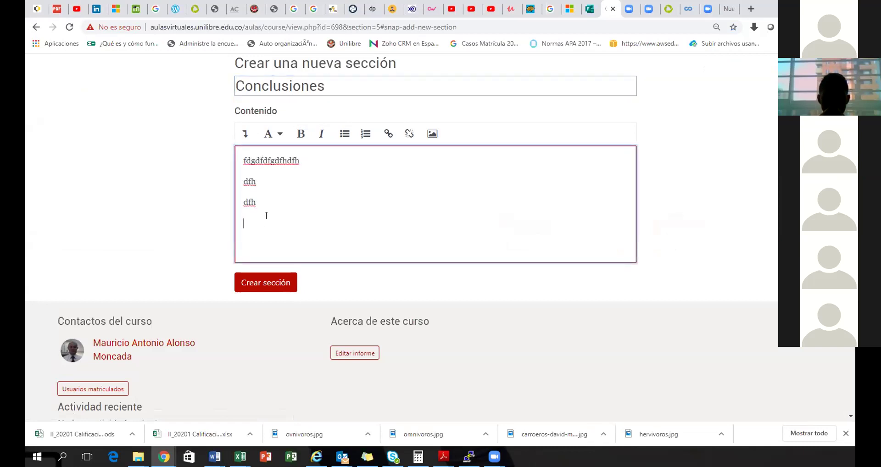
pyautogui.click(432, 134)
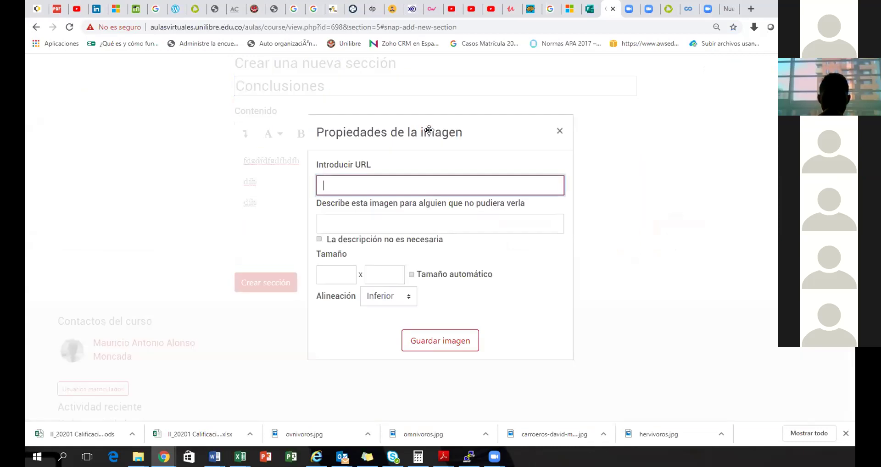
pyautogui.click(559, 133)
pyautogui.click(249, 280)
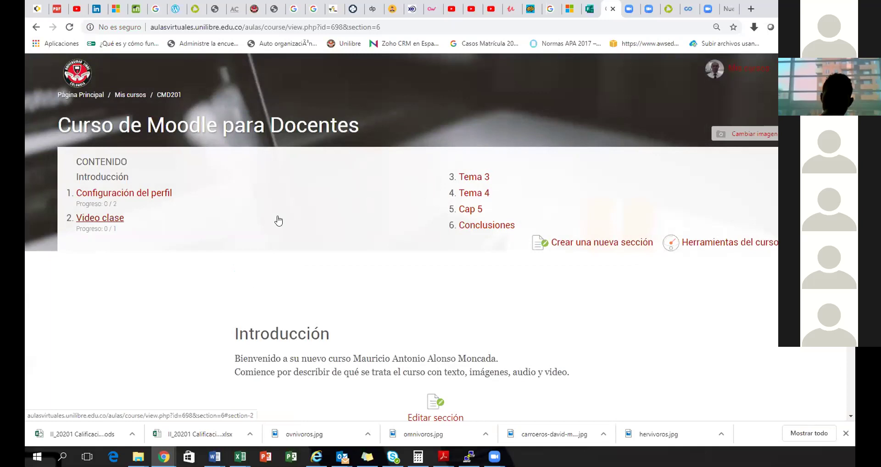
pyautogui.scroll(-2, 451, 293)
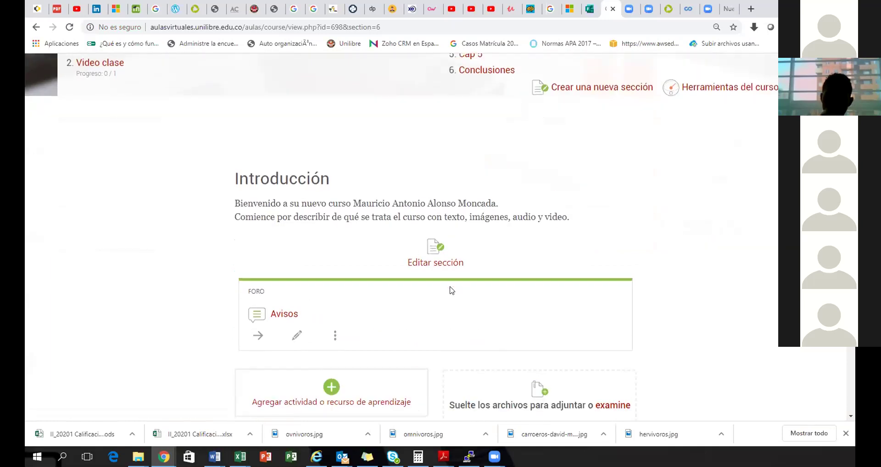
pyautogui.scroll(2, 451, 290)
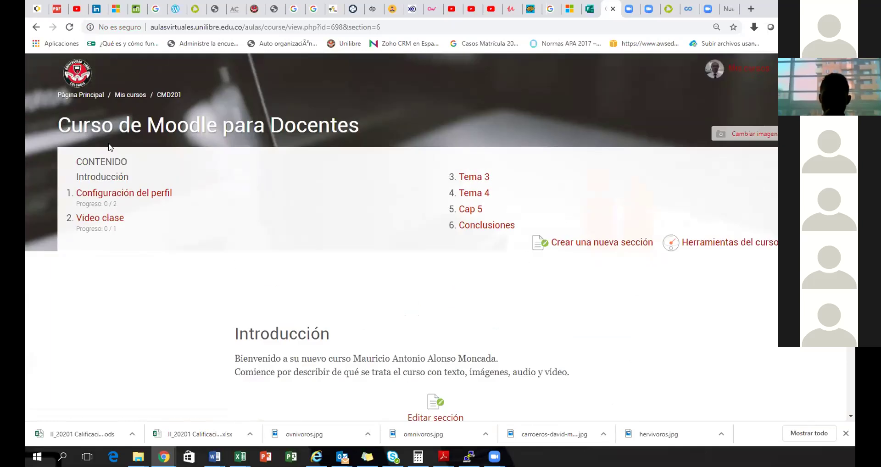
pyautogui.click(101, 219)
pyautogui.click(476, 192)
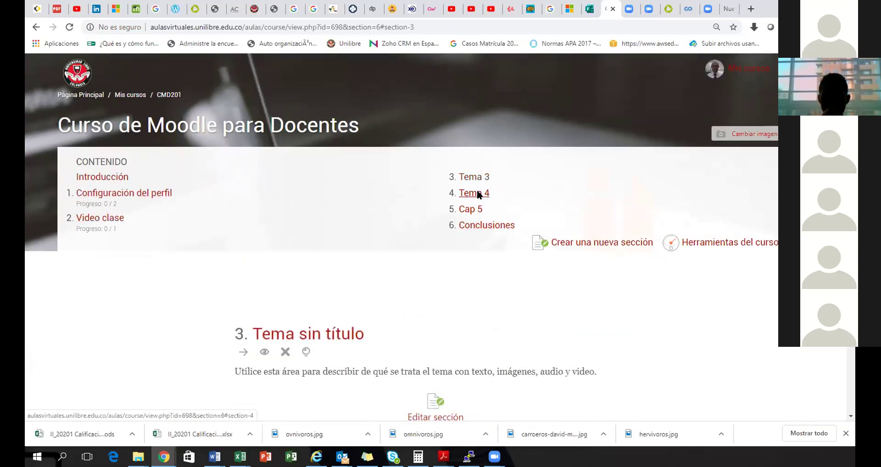
pyautogui.click(476, 212)
pyautogui.click(482, 226)
pyautogui.click(473, 178)
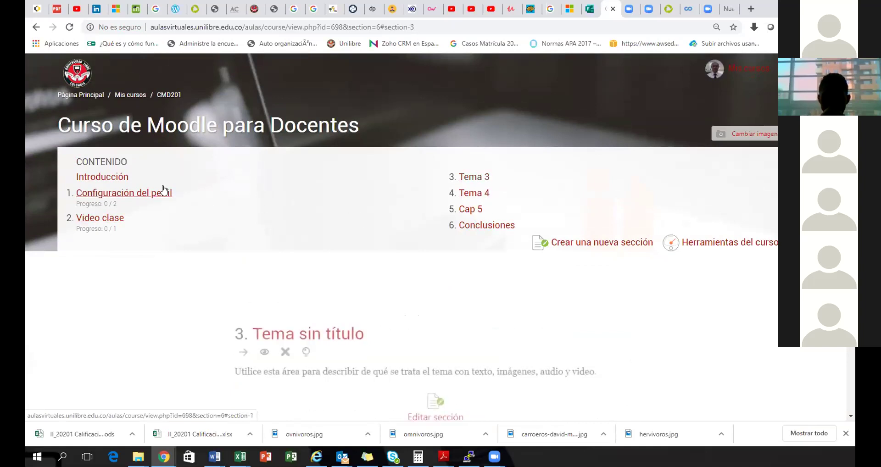
pyautogui.click(113, 179)
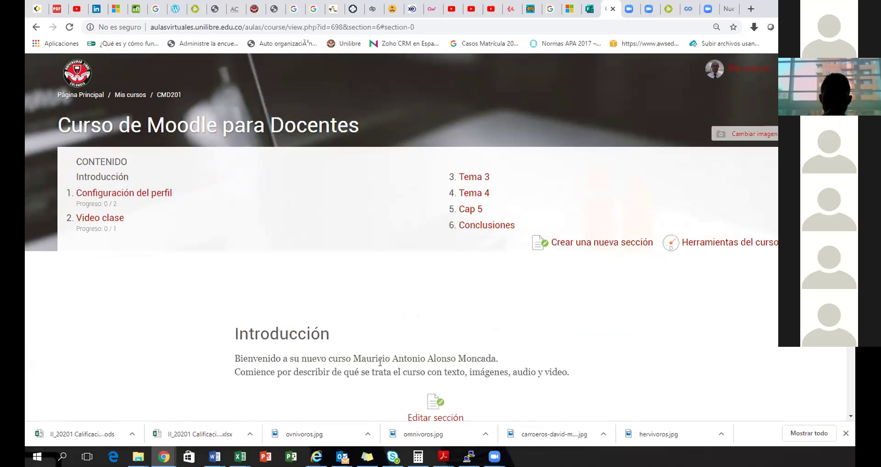
pyautogui.click(94, 179)
pyautogui.scroll(-2, 530, 381)
# Save the Introducción summary 'En estos momentos es de vital importancia el uso de recursos tecnológicos aplicados a la educación'
pyautogui.click(452, 316)
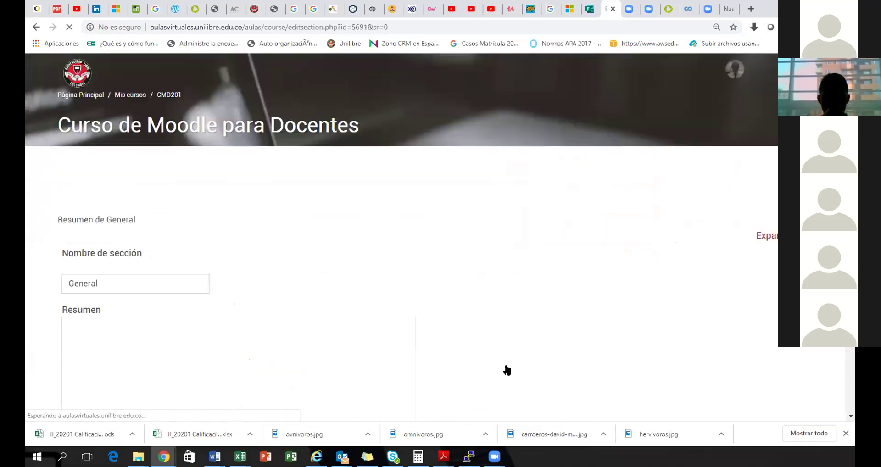
pyautogui.scroll(-2, 370, 282)
pyautogui.scroll(-1, 192, 358)
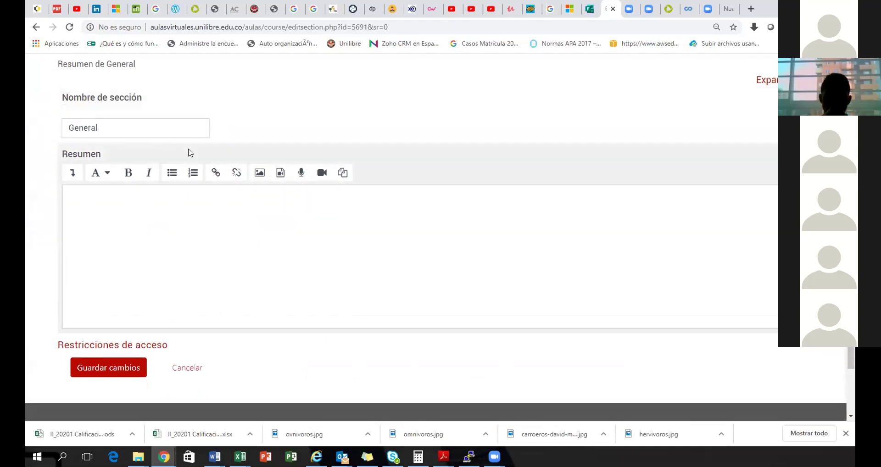
pyautogui.click(215, 259)
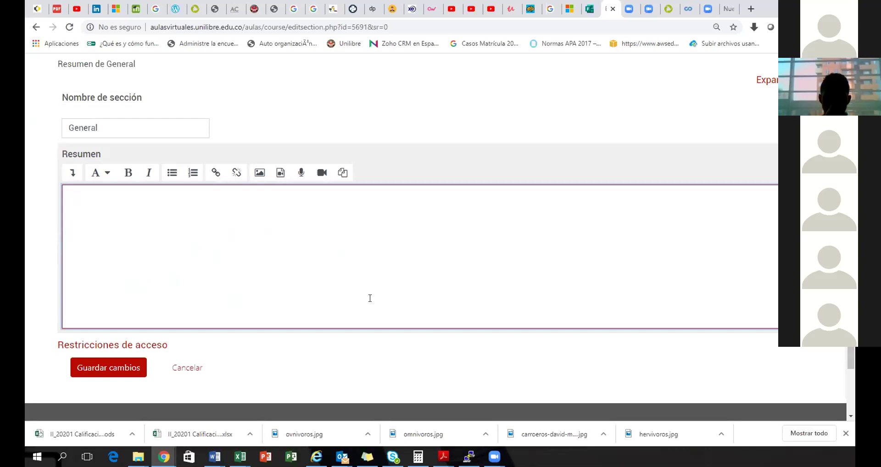
pyautogui.write('Ele')
pyautogui.press('BackSpace')
pyautogui.press('BackSpace')
pyautogui.write('n estos momentos')
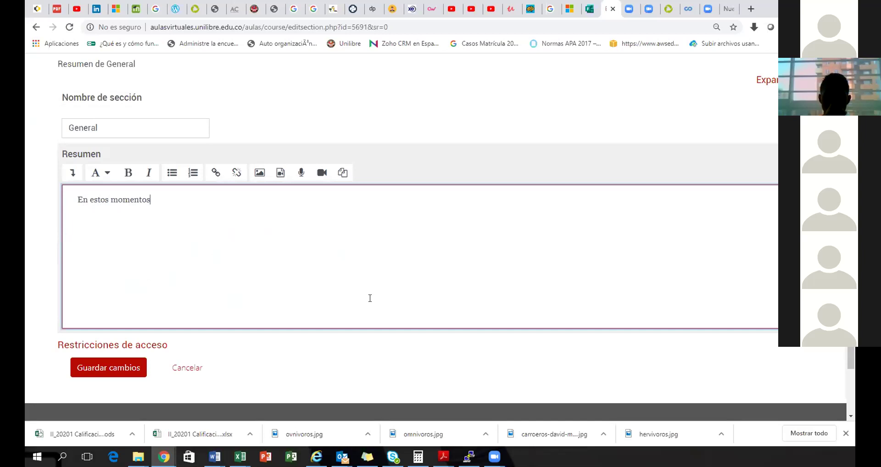
pyautogui.write(' es de ')
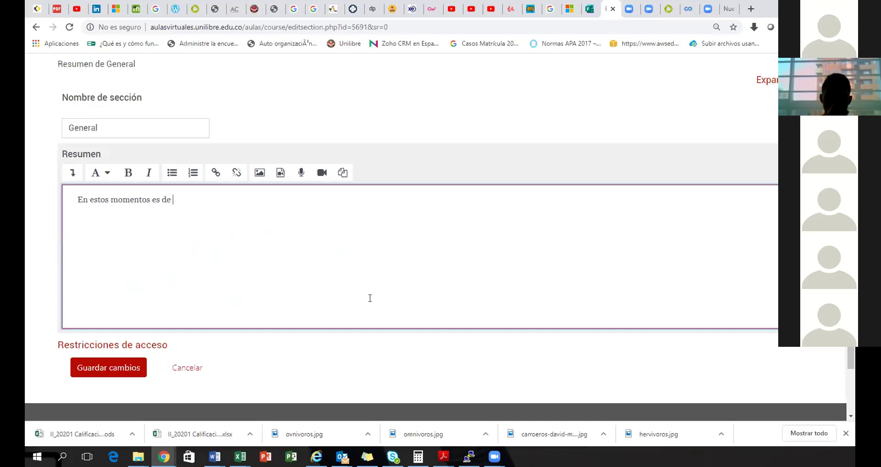
pyautogui.write('vital importancia ')
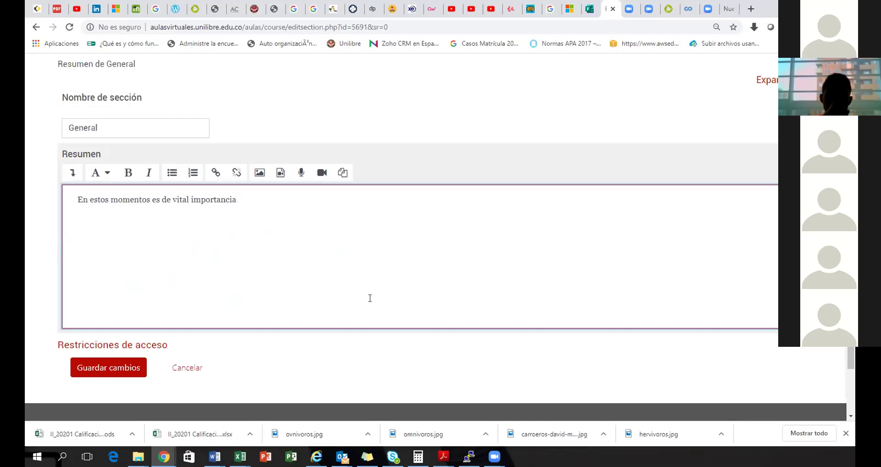
pyautogui.write('el uso de recursos tecnó')
pyautogui.write('oló')
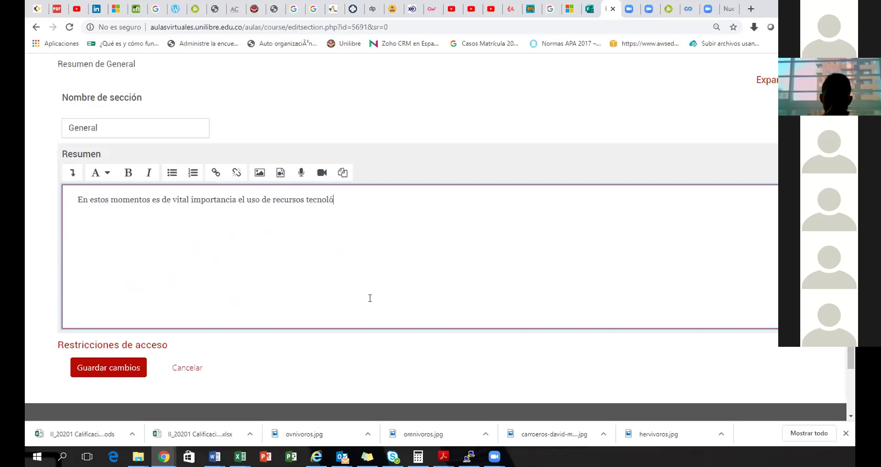
pyautogui.write('gicoas ap')
pyautogui.press('BackSpace')
pyautogui.write('plicados a la educa')
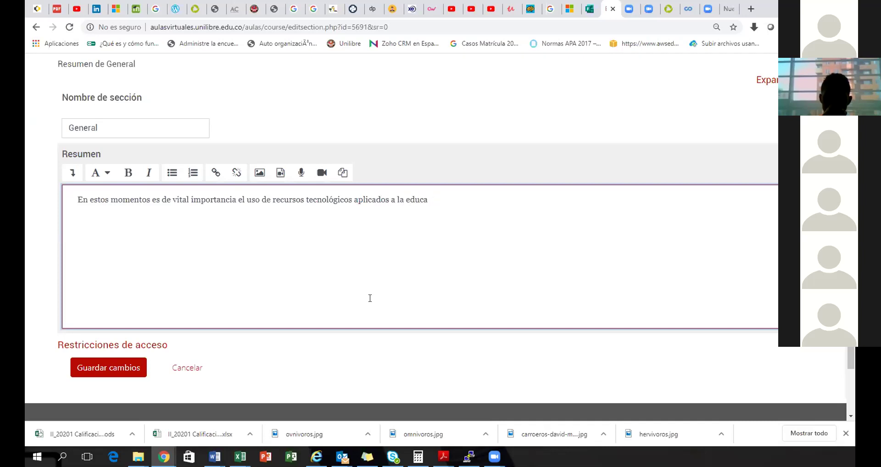
pyautogui.write('ción.')
pyautogui.click(104, 365)
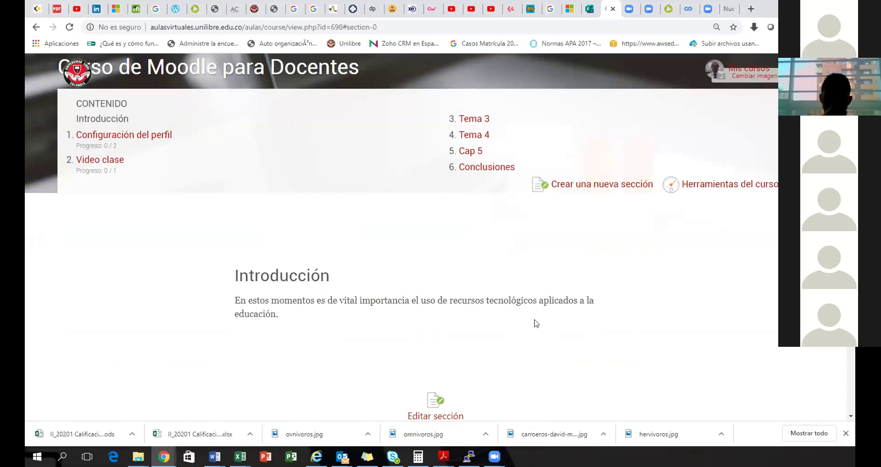
# Go to the course's Avisos forum, 'Avisos y novedades generales', and look over its empty list
pyautogui.scroll(-3, 381, 310)
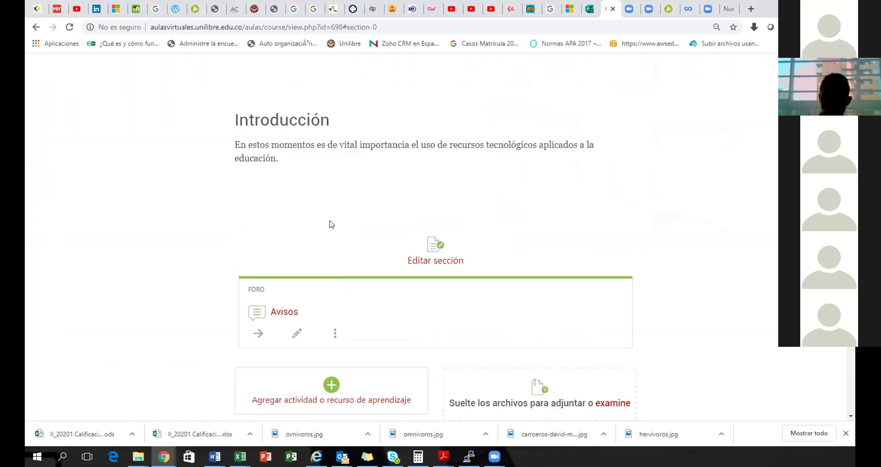
pyautogui.scroll(-1, 333, 197)
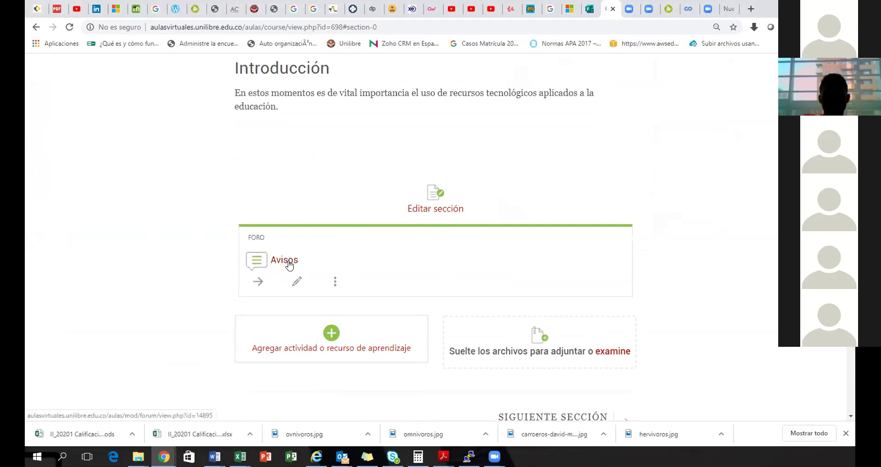
pyautogui.click(289, 264)
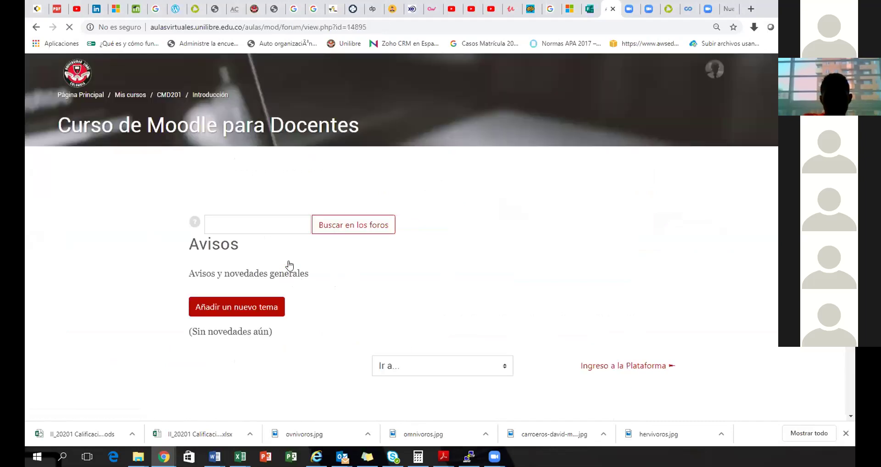
pyautogui.scroll(-2, 397, 306)
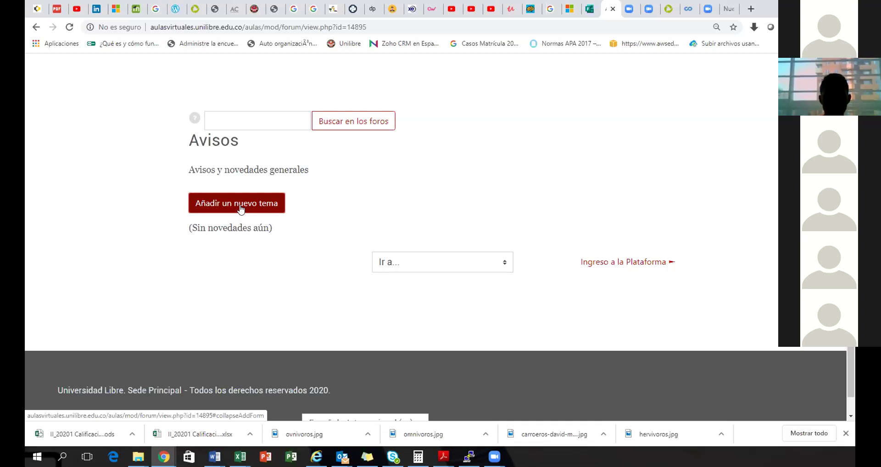
pyautogui.scroll(3, 354, 191)
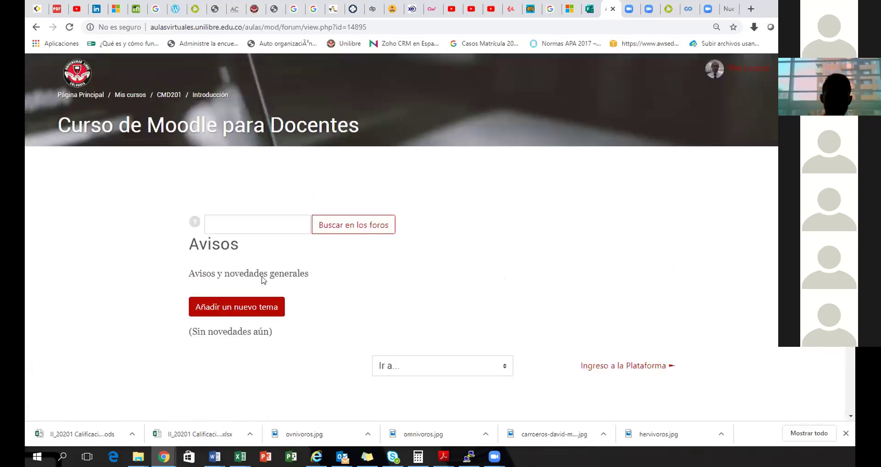
pyautogui.scroll(-1, 252, 271)
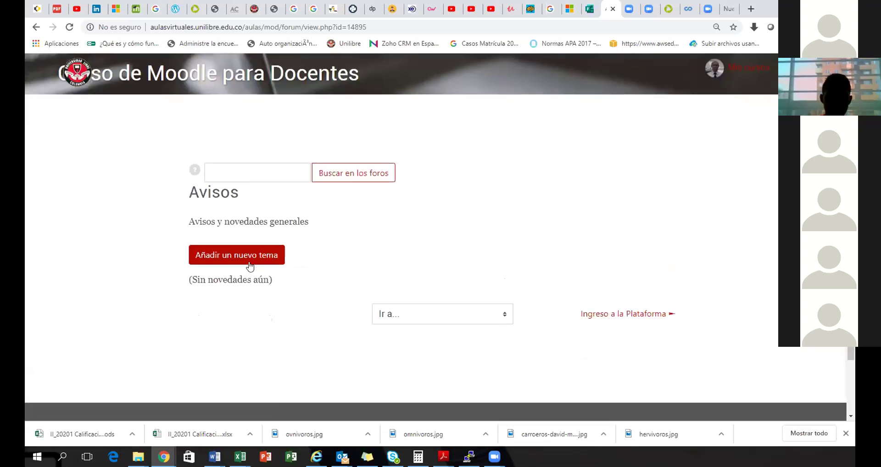
# Post a forum topic 'Saludo' thanking everyone for accepting the invitation
pyautogui.click(244, 258)
pyautogui.click(247, 292)
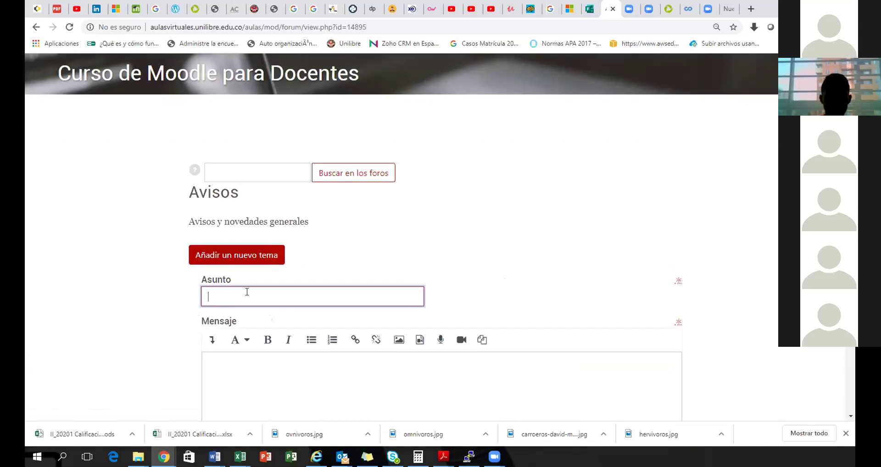
pyautogui.write('Saludo')
pyautogui.click(235, 397)
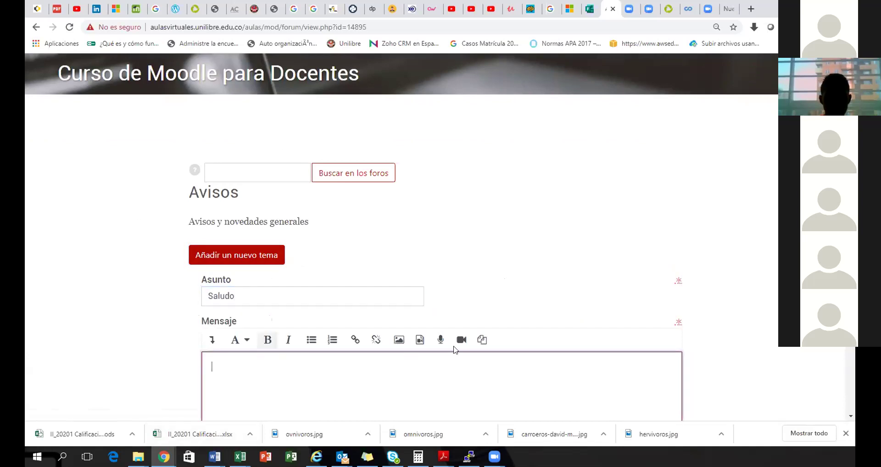
pyautogui.scroll(-2, 223, 304)
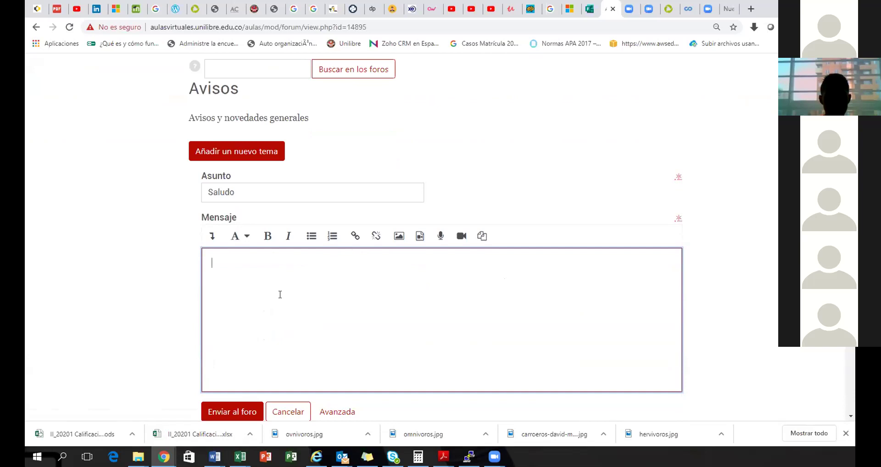
pyautogui.write('Miul gracais')
pyautogui.press('BackSpace')
pyautogui.press('BackSpace')
pyautogui.press('BackSpace')
pyautogui.write('ias a to')
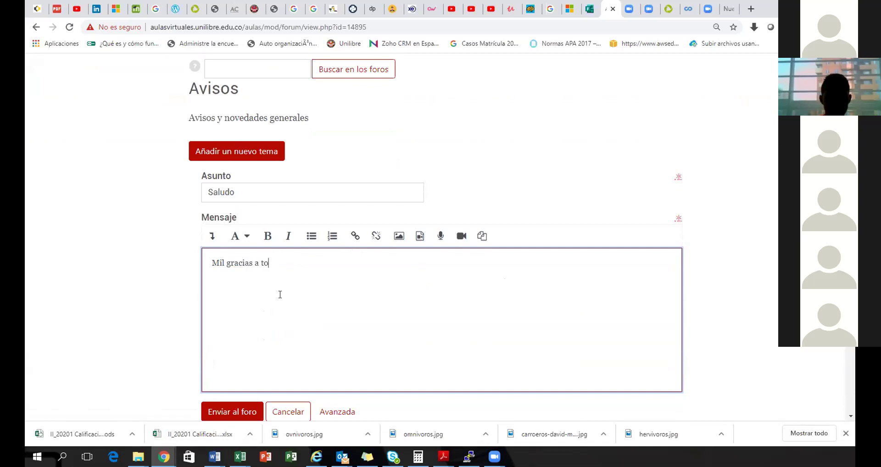
pyautogui.write('sdpor haber ace')
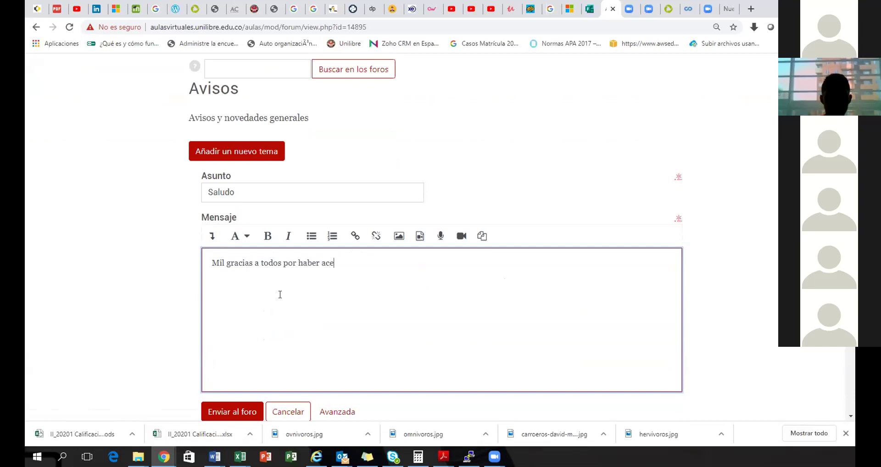
pyautogui.write('optadfo la invi')
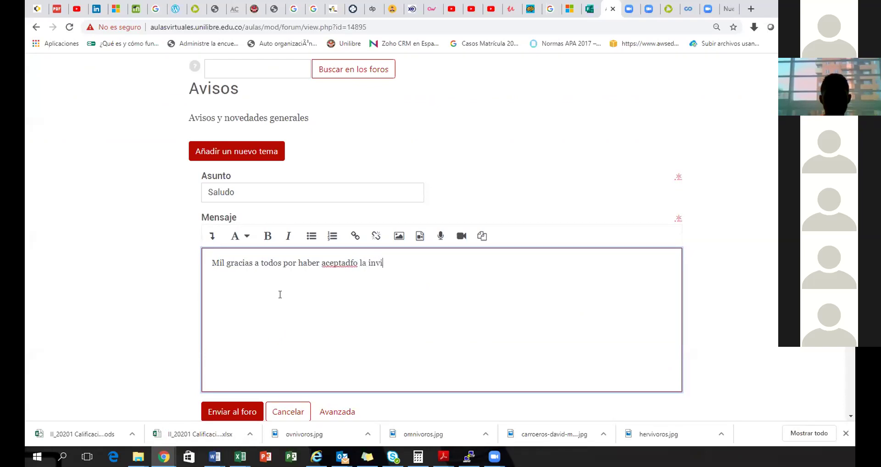
pyautogui.write('tación.')
pyautogui.click(231, 412)
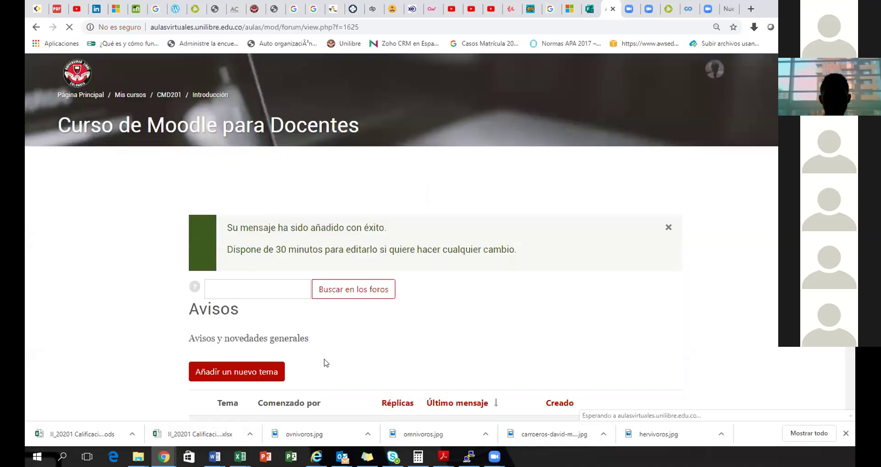
# View the Saludo discussion and select the misspelled 'aceptadfo' in the post
pyautogui.scroll(-3, 413, 206)
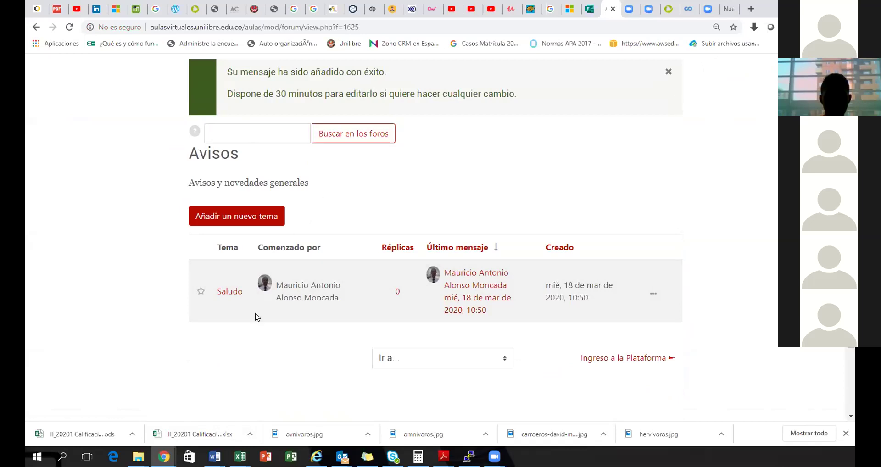
pyautogui.click(236, 294)
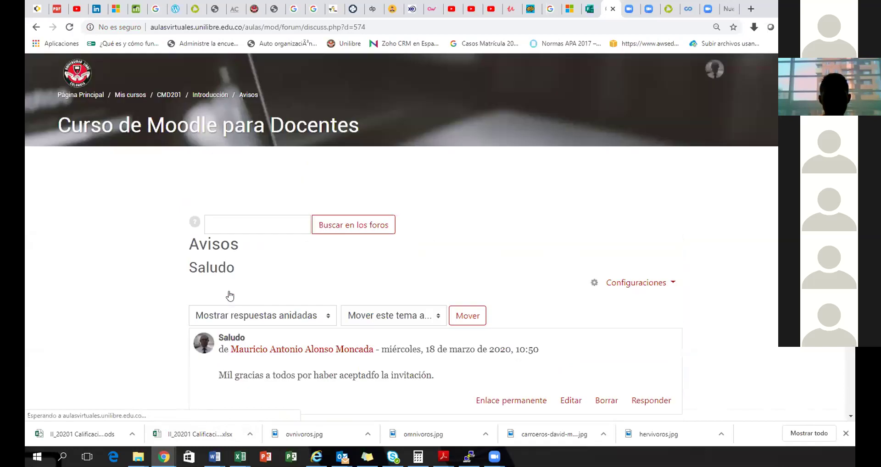
pyautogui.scroll(-3, 460, 281)
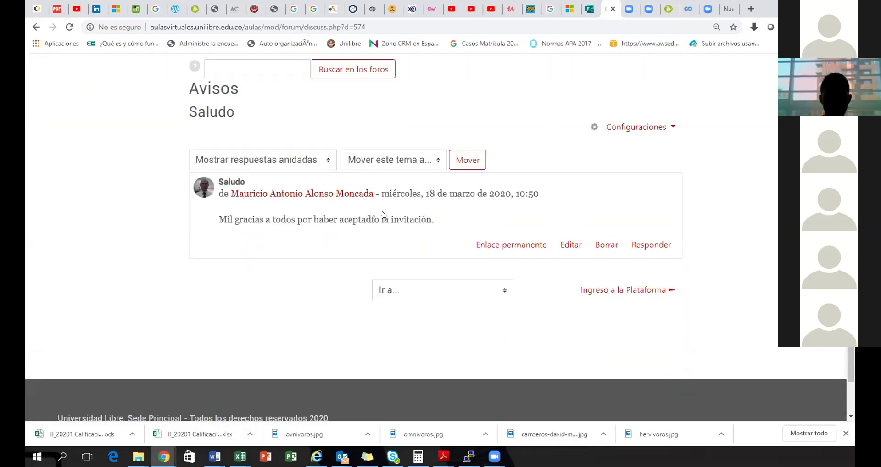
pyautogui.moveTo(349, 220); pyautogui.dragTo(378, 214)
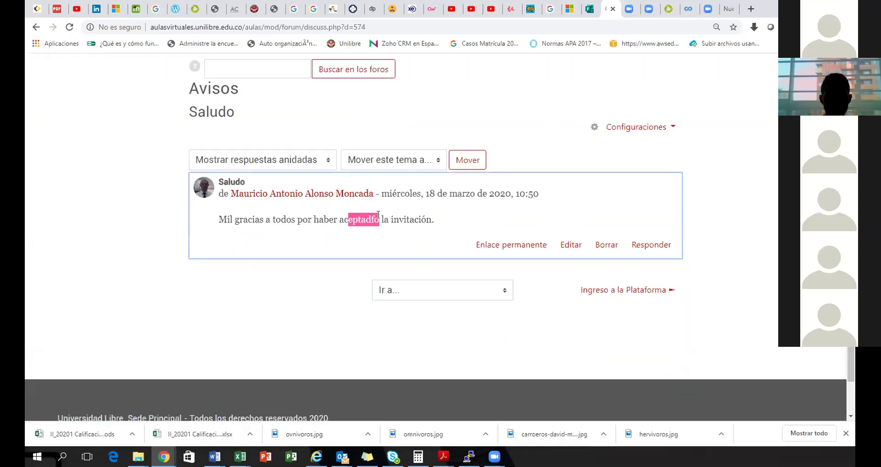
pyautogui.click(361, 221)
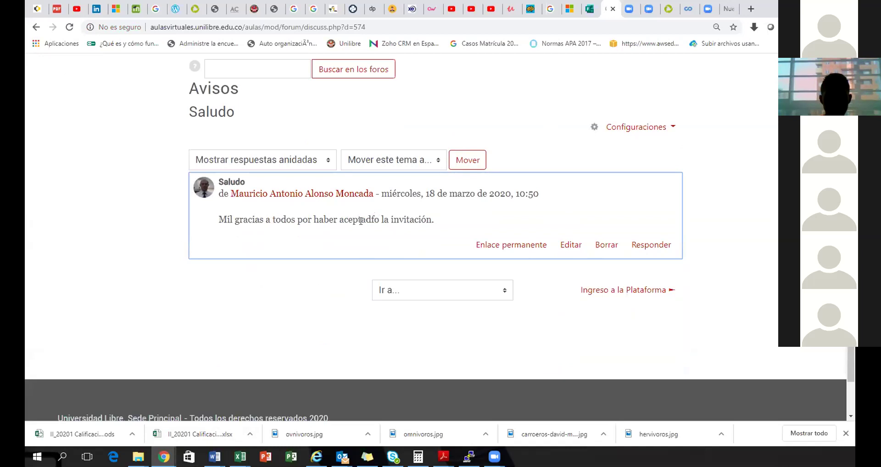
# Edit the Saludo post to change 'aceptadfo' to 'aceptado' and save it
pyautogui.click(570, 246)
pyautogui.scroll(-3, 347, 285)
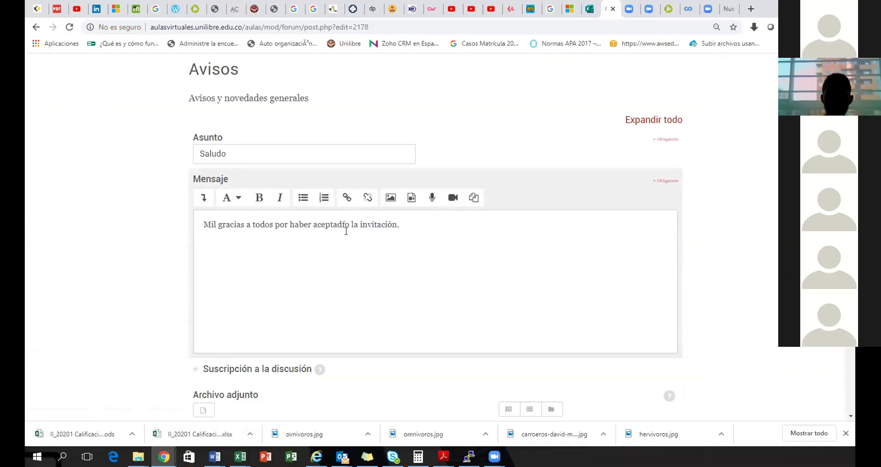
pyautogui.click(339, 223)
pyautogui.press('Delete')
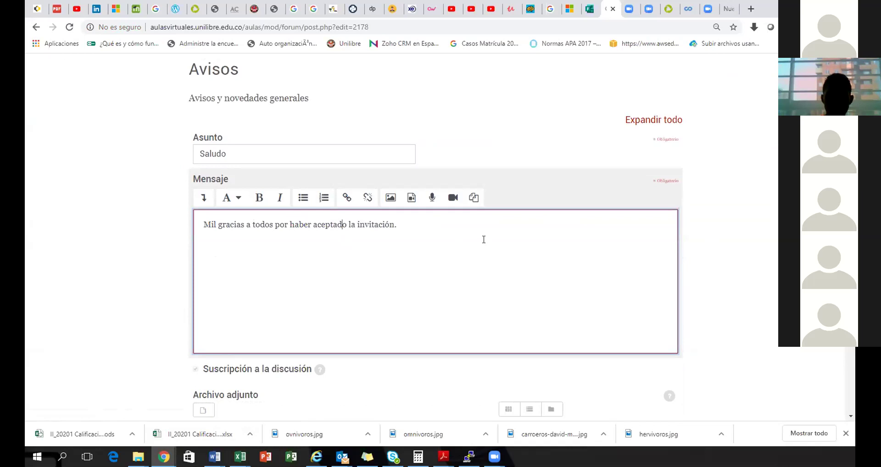
pyautogui.scroll(-7, 240, 304)
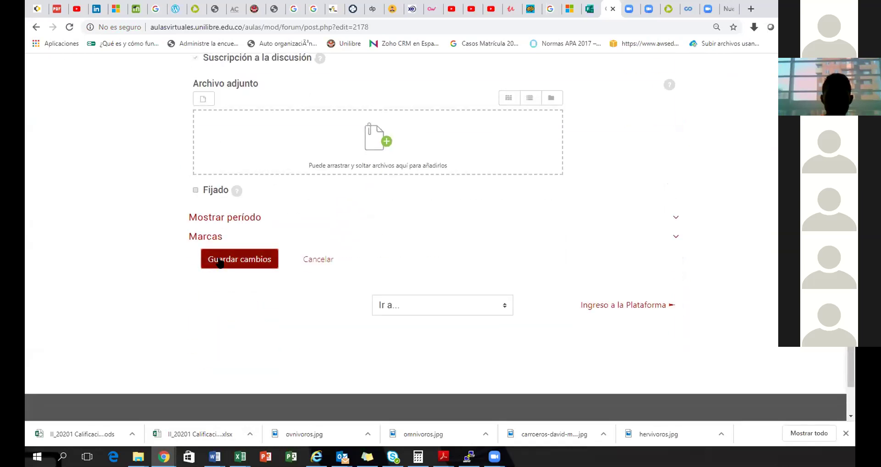
pyautogui.scroll(3, 303, 260)
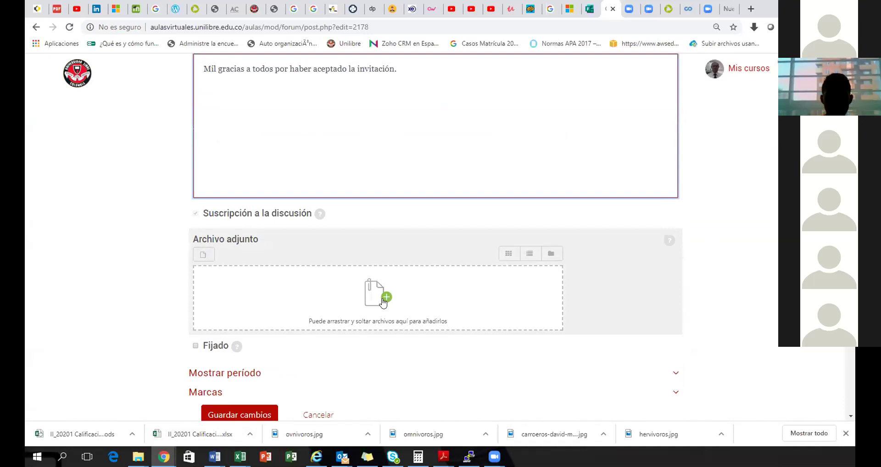
pyautogui.scroll(-1, 184, 321)
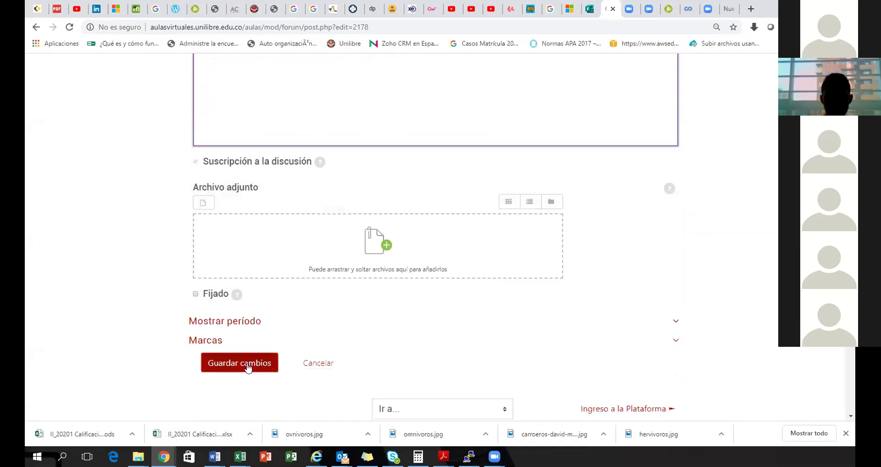
pyautogui.click(247, 367)
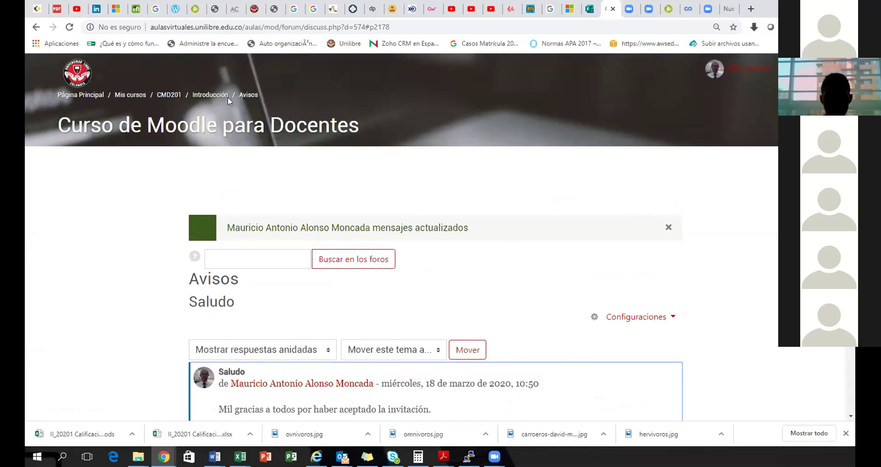
# Return to the course and jump to the Configuración del perfil section
pyautogui.click(210, 95)
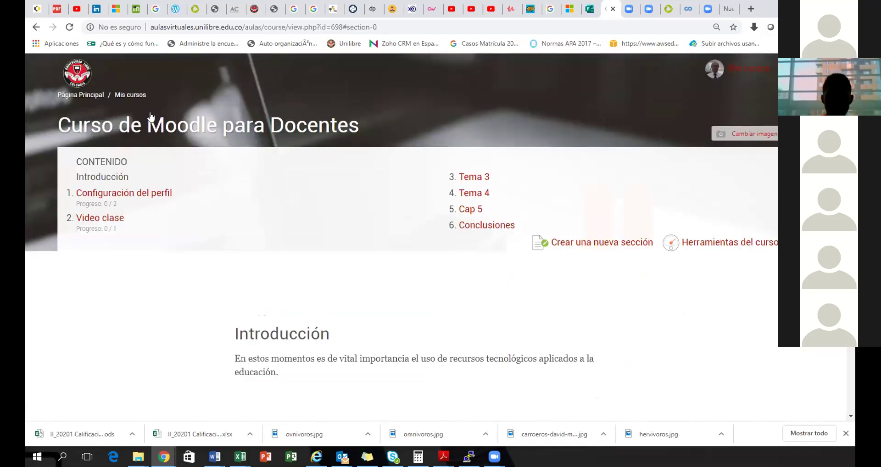
pyautogui.click(142, 198)
pyautogui.scroll(-7, 338, 272)
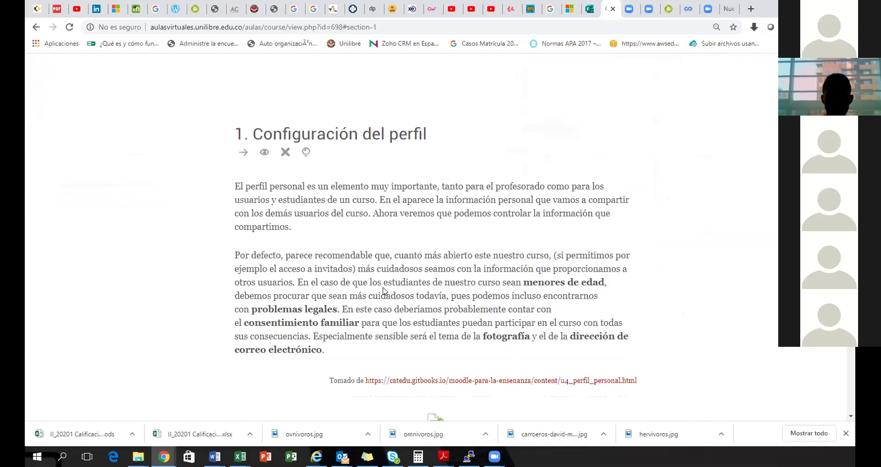
pyautogui.scroll(-5, 381, 267)
pyautogui.scroll(5, 382, 267)
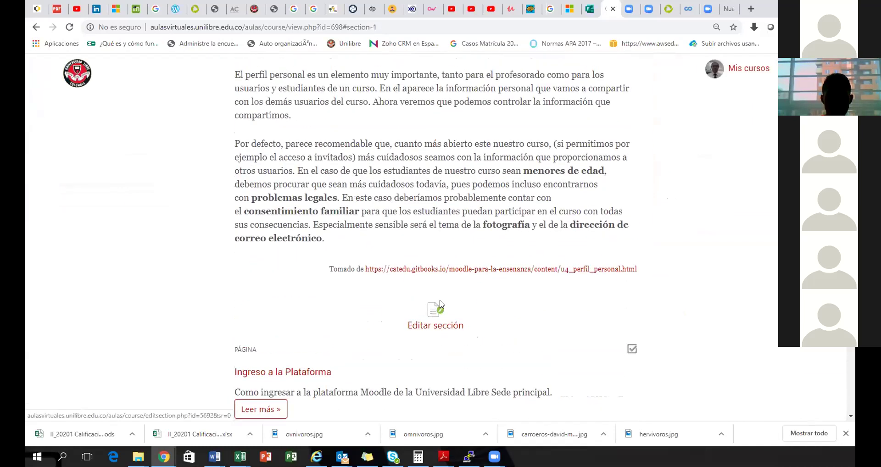
pyautogui.scroll(2, 346, 165)
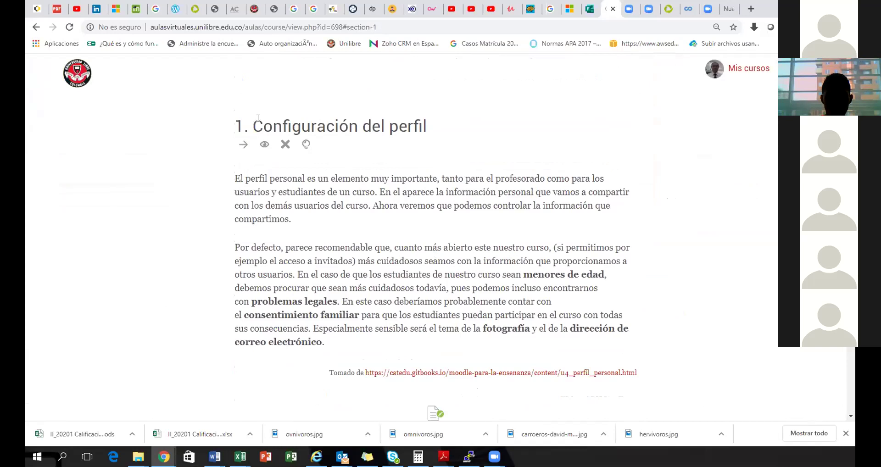
# Highlight and read through the section's explanatory text
pyautogui.moveTo(235, 176); pyautogui.dragTo(327, 344)
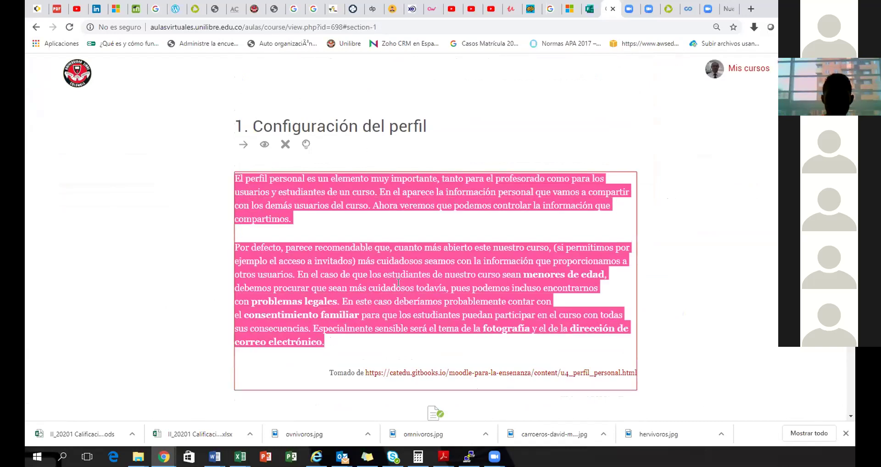
pyautogui.scroll(-3, 327, 344)
pyautogui.click(315, 218)
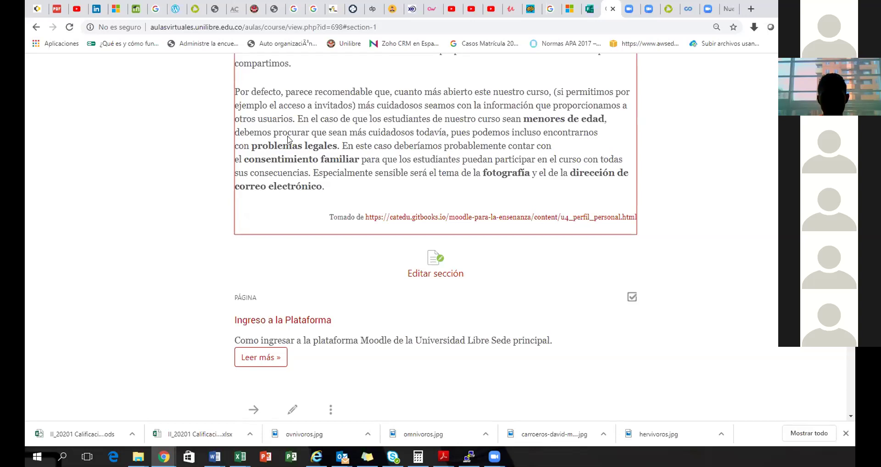
pyautogui.scroll(2, 296, 130)
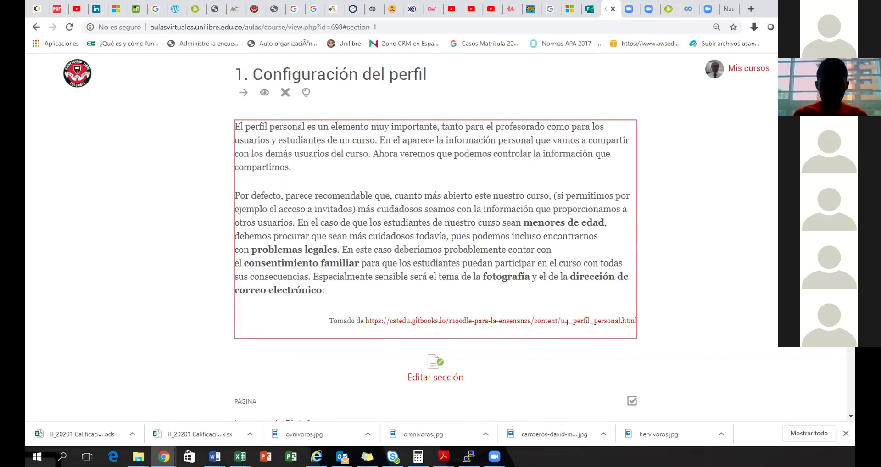
pyautogui.scroll(4, 285, 144)
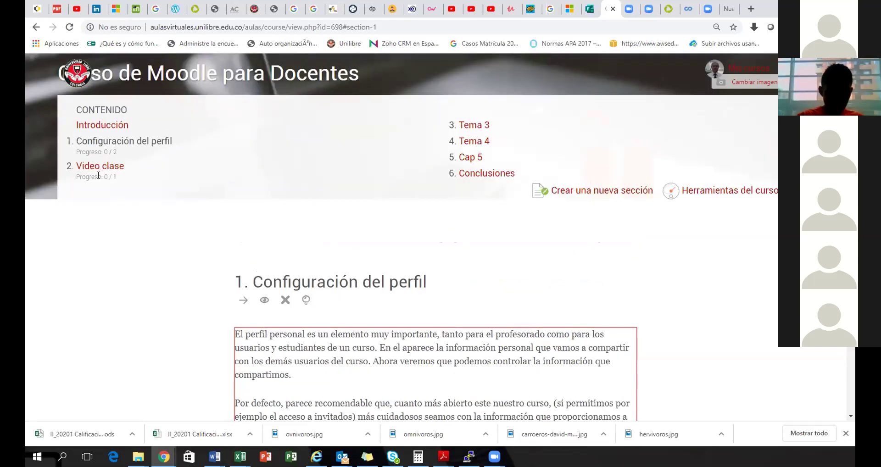
pyautogui.scroll(-2, 290, 320)
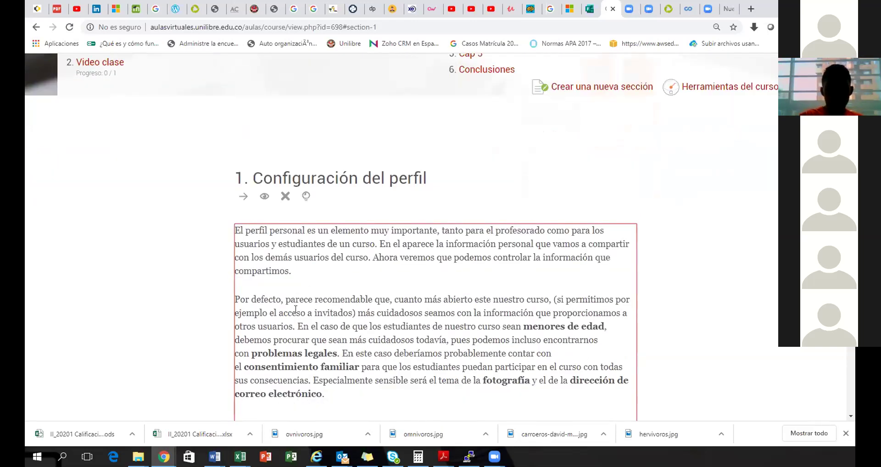
pyautogui.scroll(-4, 296, 310)
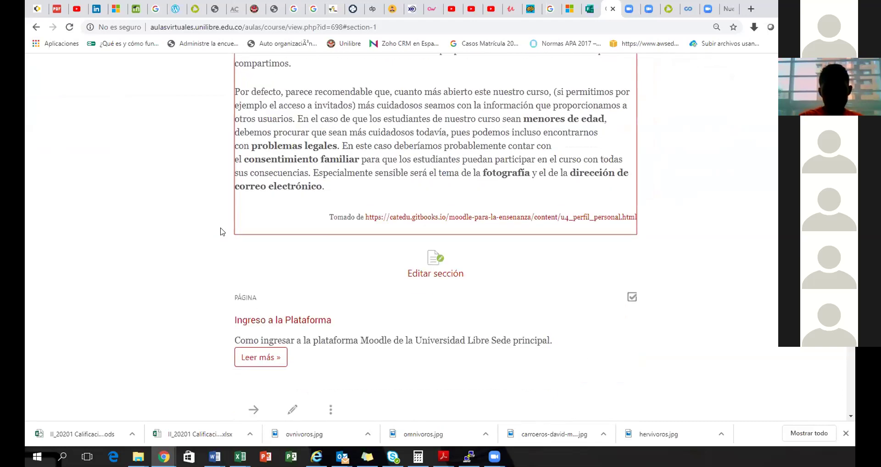
pyautogui.scroll(-2, 220, 232)
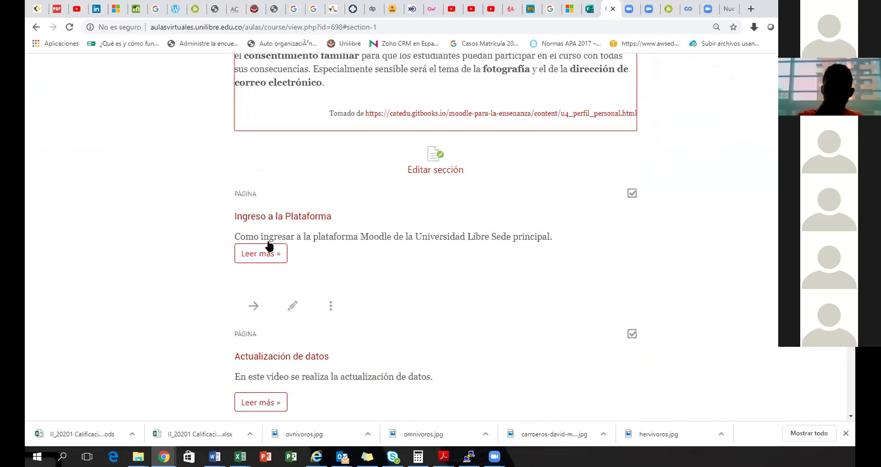
pyautogui.scroll(-3, 336, 161)
pyautogui.scroll(2, 193, 173)
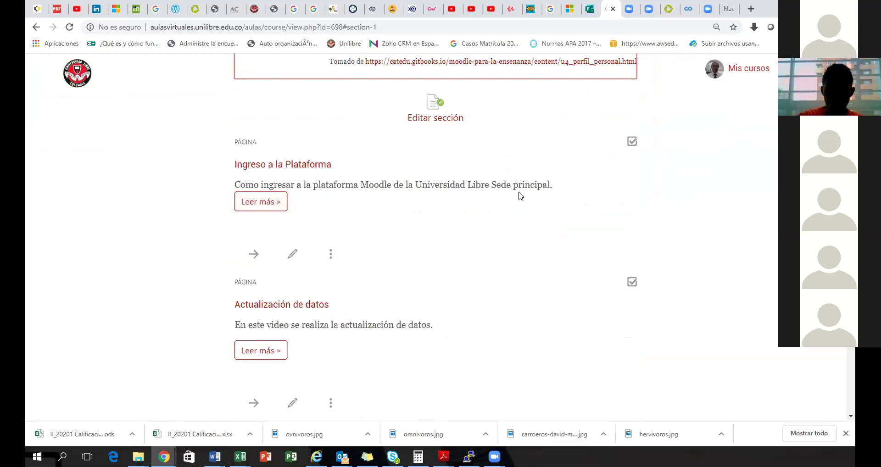
# Expand and collapse the Ingreso a la Plataforma video, then expand Actualización de datos
pyautogui.click(256, 201)
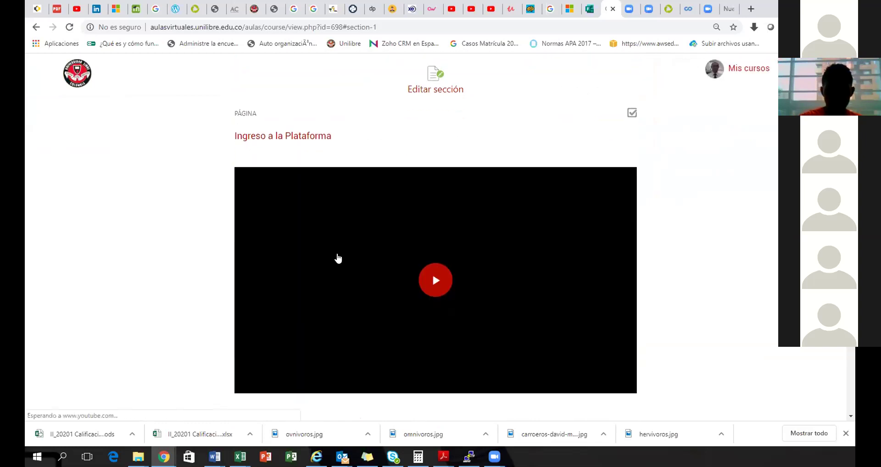
pyautogui.scroll(-3, 338, 258)
pyautogui.scroll(3, 271, 142)
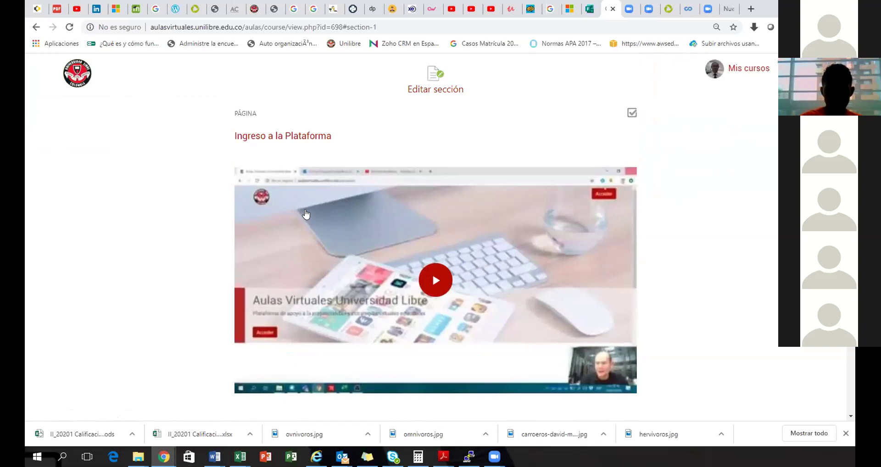
pyautogui.scroll(-3, 306, 214)
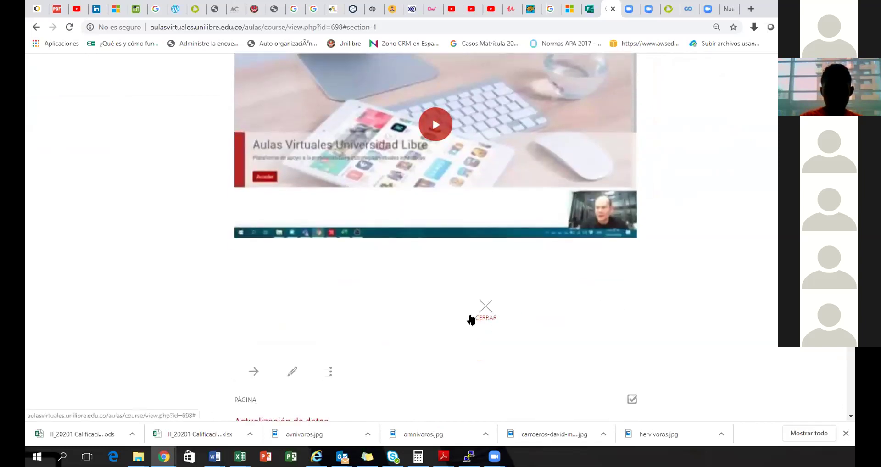
pyautogui.click(470, 317)
pyautogui.click(248, 269)
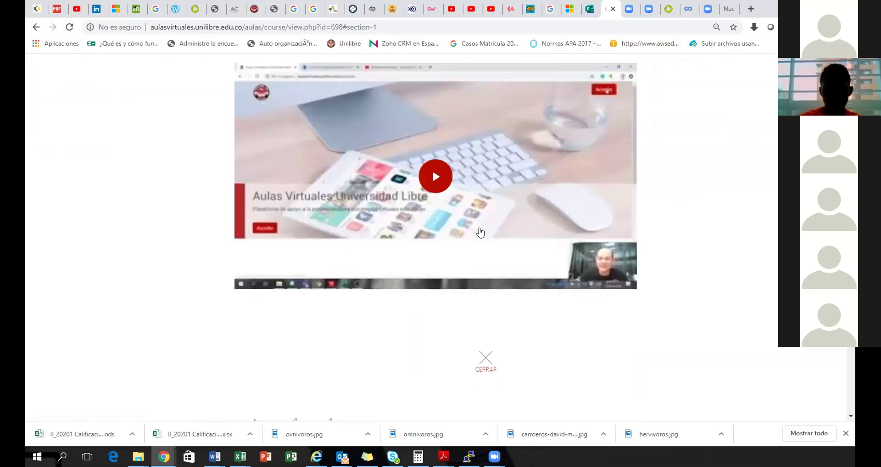
# Close the Actualización de datos video and scroll back up the course page
pyautogui.click(484, 362)
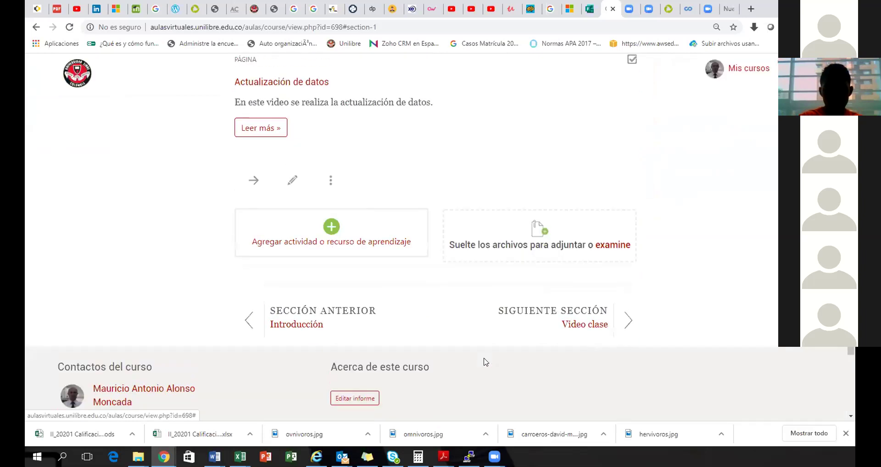
pyautogui.scroll(1, 380, 141)
pyautogui.scroll(2, 347, 254)
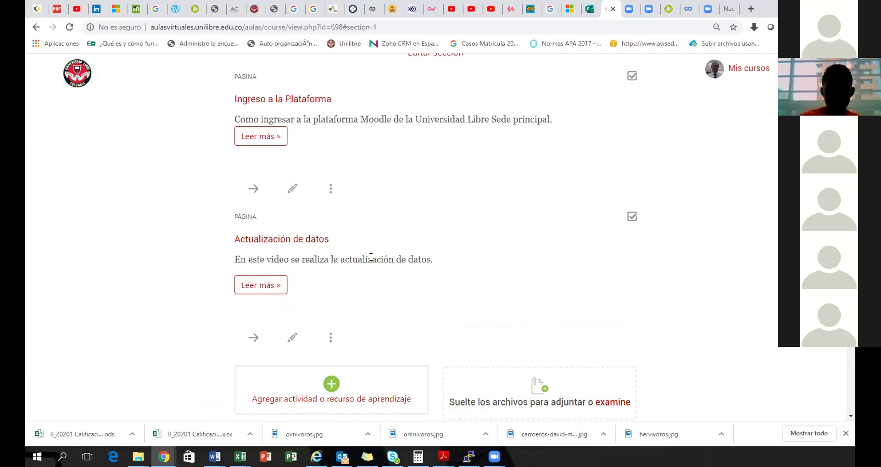
# Highlight the Ingreso a la Plataforma and data-update description text, then clear the selection
pyautogui.tripleClick(373, 121)
pyautogui.doubleClick(344, 261)
pyautogui.click(344, 261)
pyautogui.scroll(-2, 320, 270)
pyautogui.scroll(12, 324, 266)
pyautogui.scroll(-4, 326, 268)
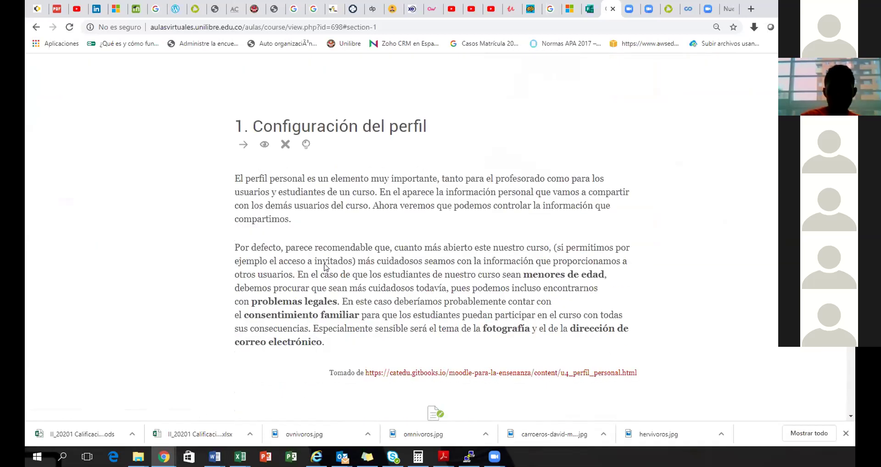
pyautogui.scroll(4, 329, 257)
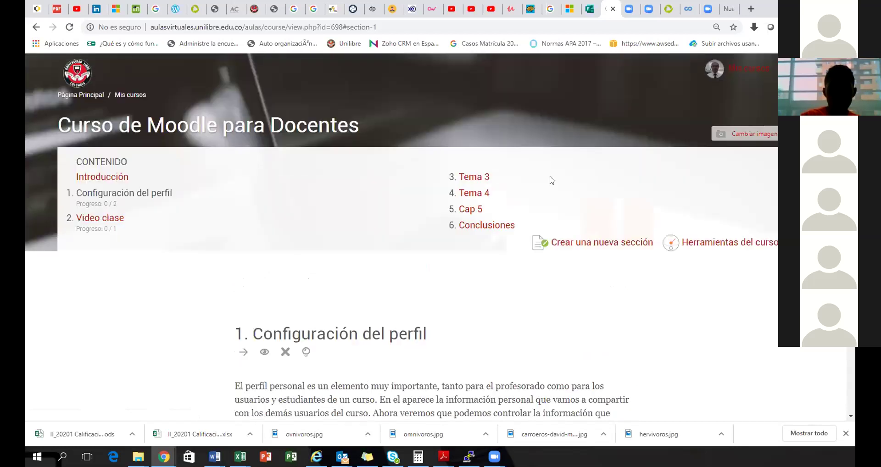
# Jump to section 2, Video clase, and scroll through its contents
pyautogui.click(100, 217)
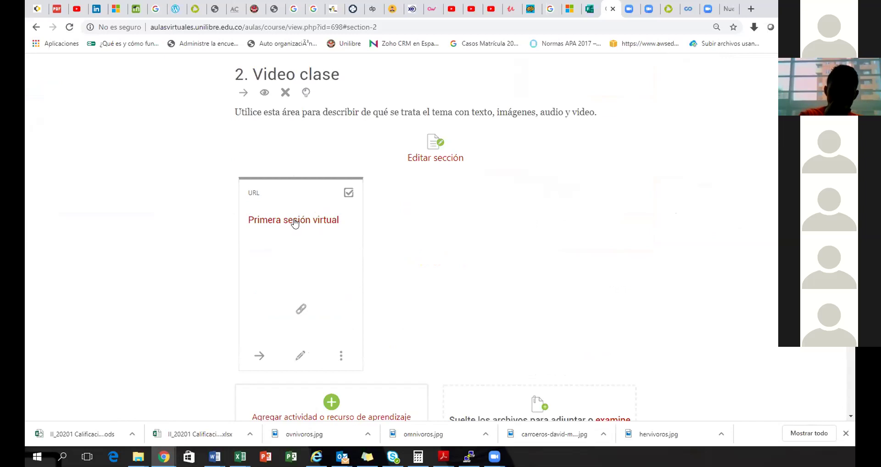
pyautogui.scroll(-3, 414, 257)
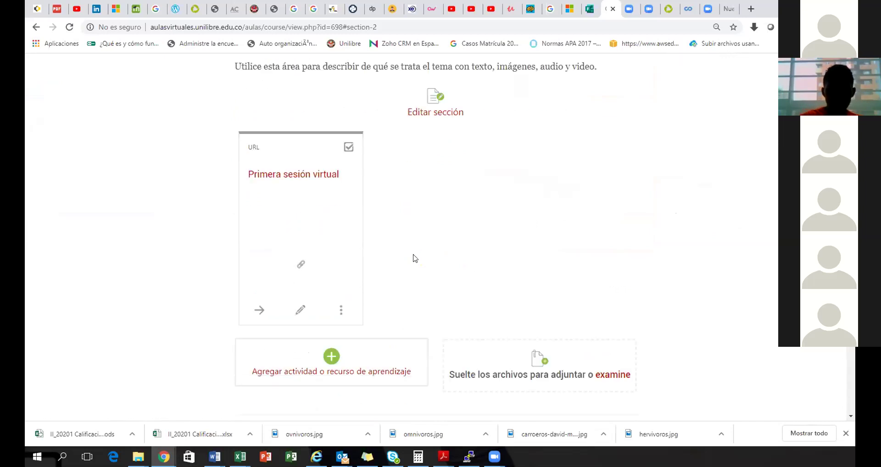
pyautogui.scroll(3, 412, 256)
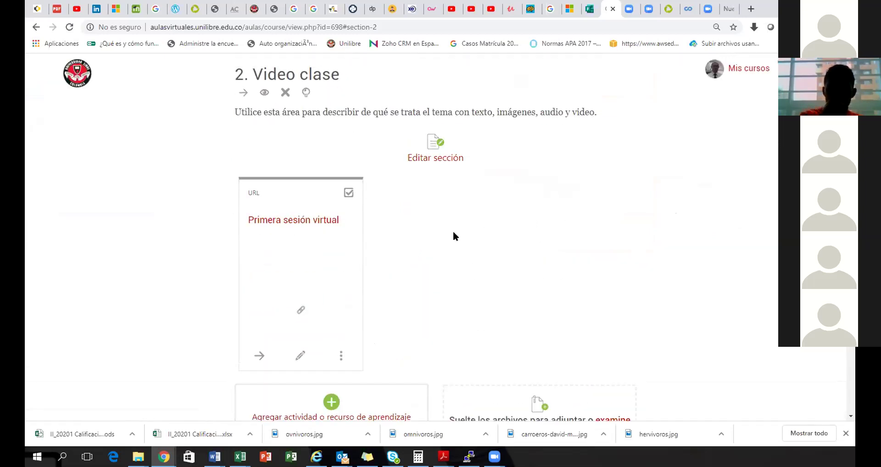
pyautogui.scroll(-1, 450, 230)
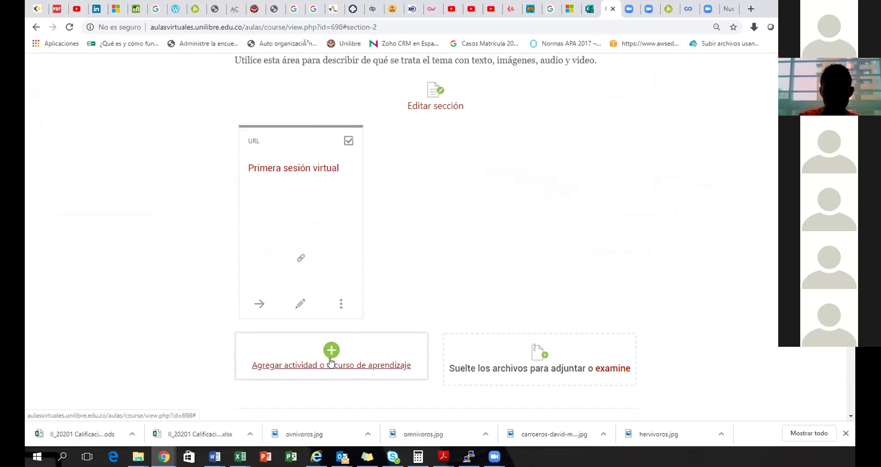
pyautogui.scroll(6, 521, 249)
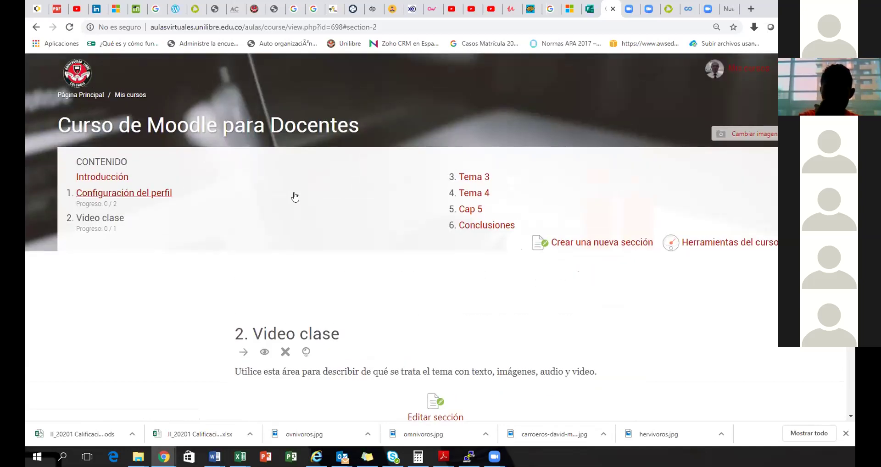
# Visit the Introducción and Tema 3 sections, ending back on Introducción
pyautogui.click(94, 177)
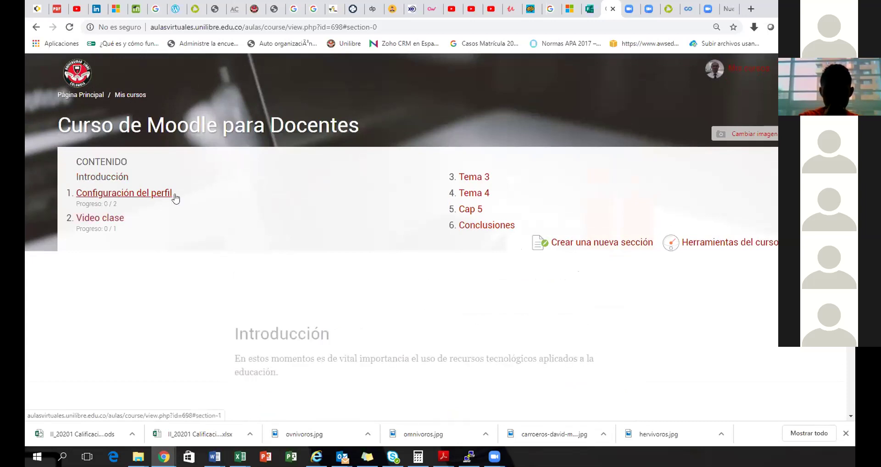
pyautogui.click(472, 176)
pyautogui.click(93, 177)
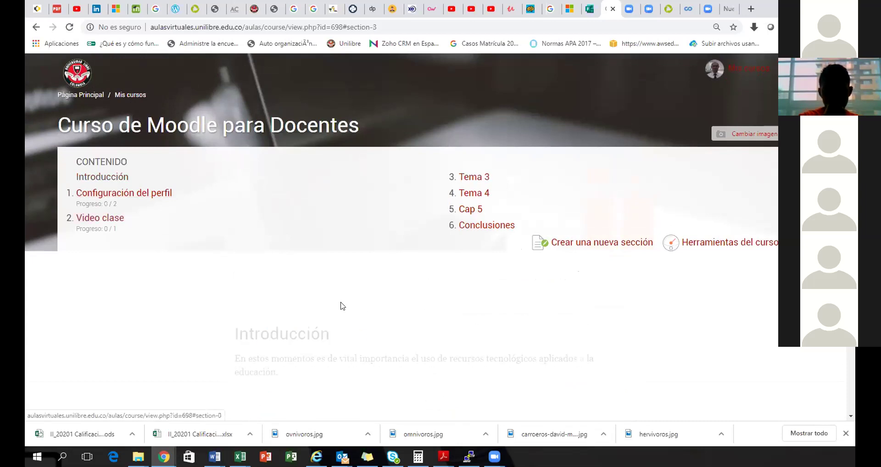
pyautogui.scroll(-6, 361, 297)
pyautogui.scroll(-5, 361, 298)
pyautogui.scroll(4, 390, 238)
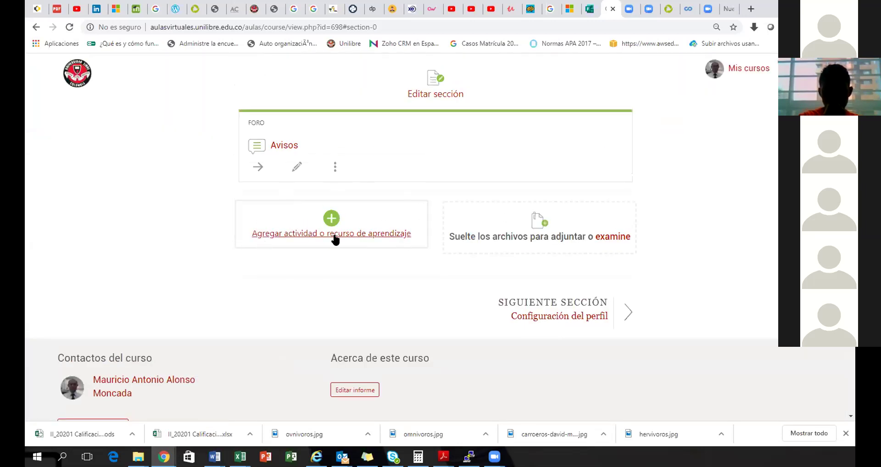
pyautogui.scroll(7, 346, 228)
pyautogui.scroll(1, 344, 228)
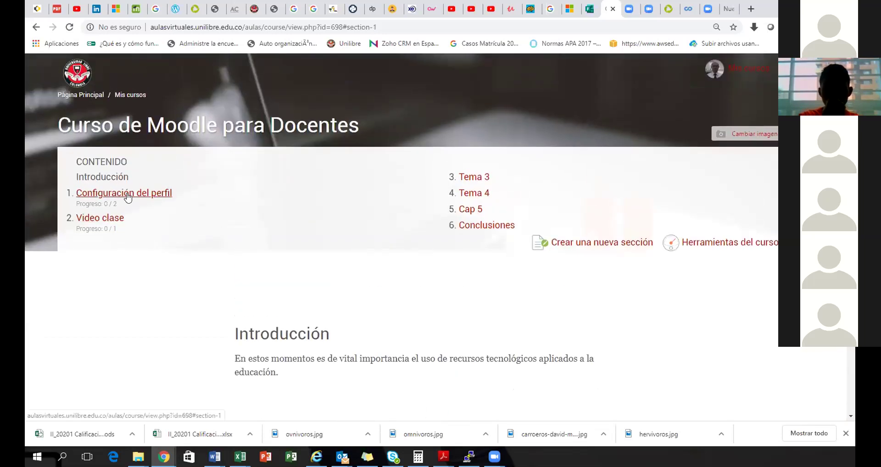
# Check Configuración del perfil, then return to Video clase with its Primera sesión virtual link
pyautogui.click(125, 193)
pyautogui.scroll(-7, 389, 276)
pyautogui.scroll(-6, 350, 208)
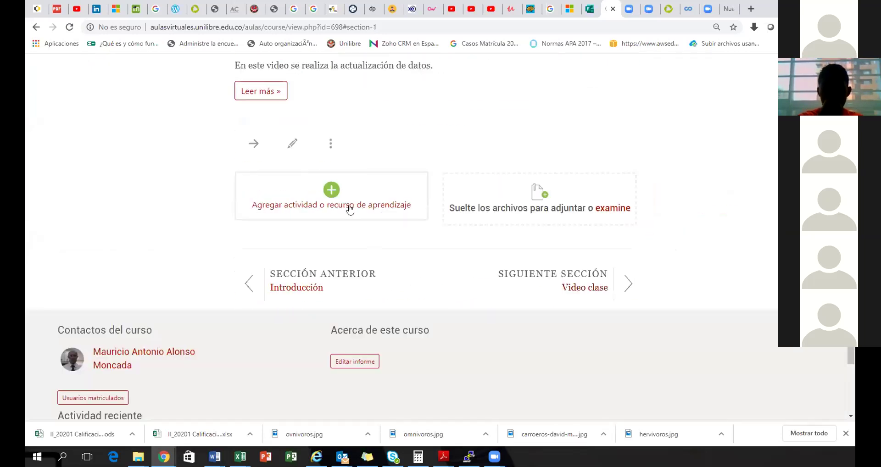
pyautogui.scroll(12, 499, 193)
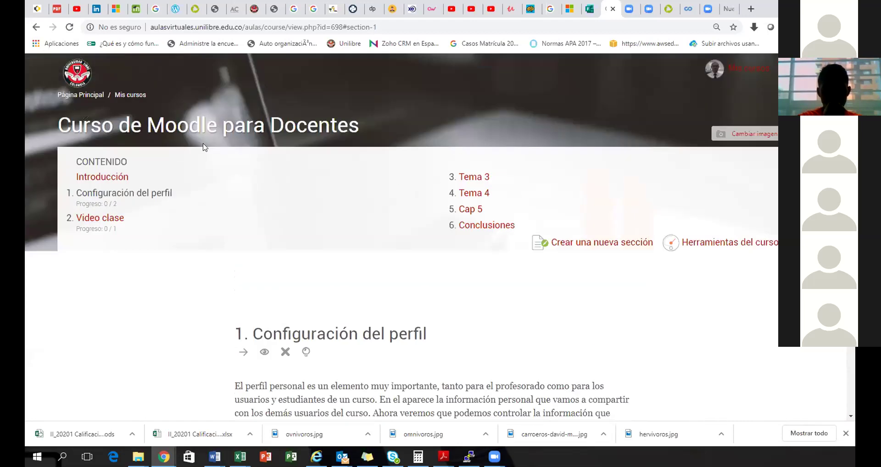
pyautogui.click(104, 217)
pyautogui.scroll(-7, 399, 271)
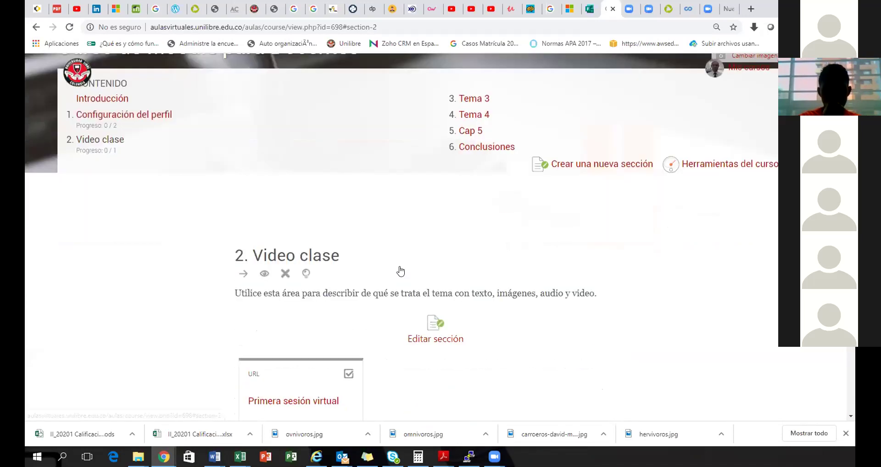
pyautogui.scroll(-1, 402, 267)
pyautogui.scroll(3, 419, 198)
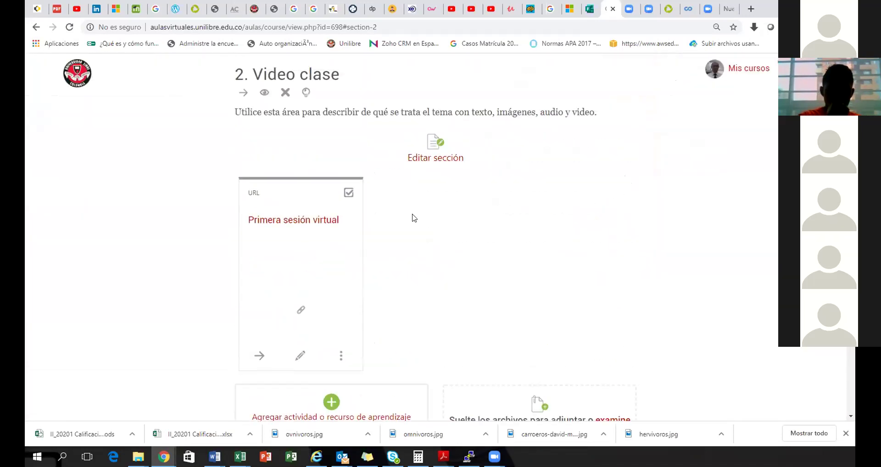
pyautogui.scroll(-1, 445, 257)
# Open the add-activity chooser for the Video clase section and list its Recursos, such as Carpeta
pyautogui.click(324, 365)
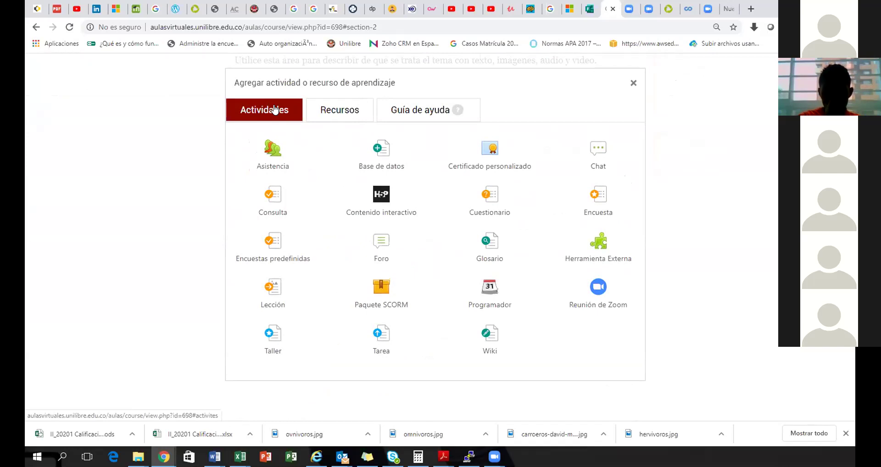
pyautogui.click(331, 116)
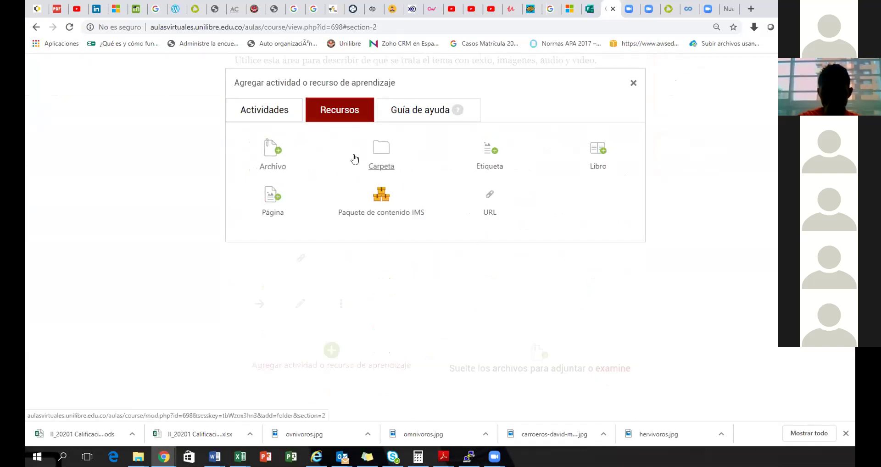
# Switch the chooser to Actividades to list types like Tarea, Taller, Wiki, Foro and Reunión de Zoom
pyautogui.click(283, 121)
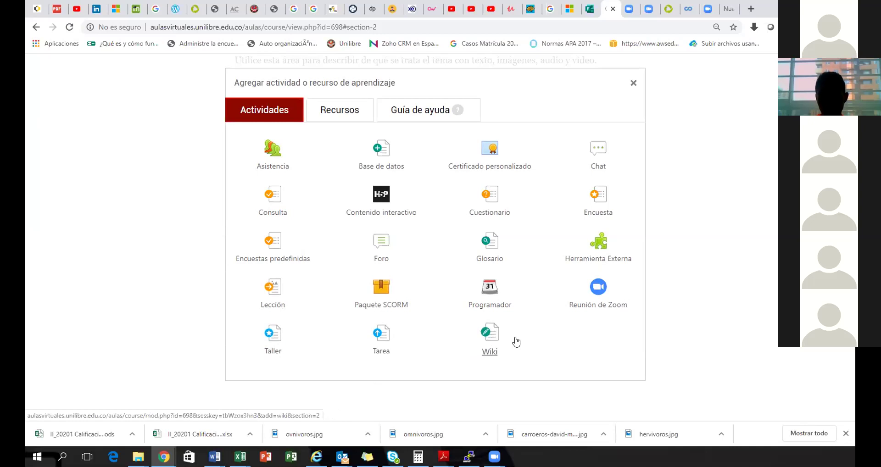
# Return to Recursos: Archivo, Carpeta, Etiqueta, Libro, Página, Paquete de contenido IMS and URL
pyautogui.click(336, 112)
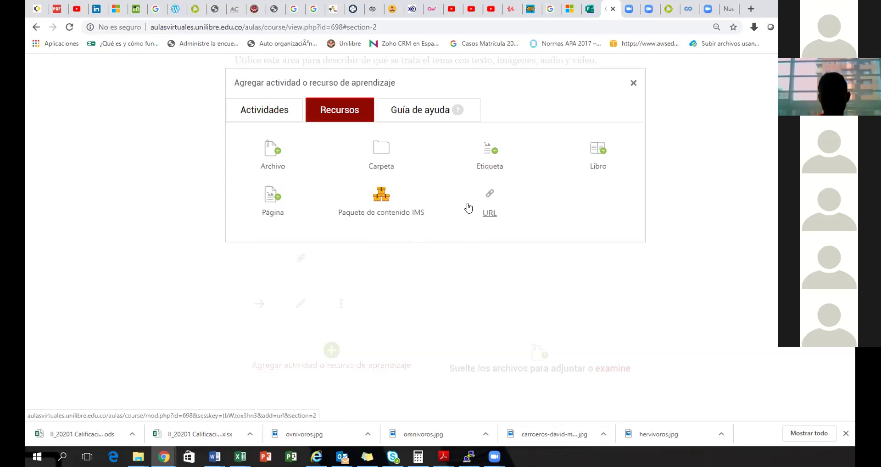
# In the chooser's Guía de ayuda, highlight the Asistencia and Base de datos descriptions
pyautogui.click(408, 114)
pyautogui.moveTo(330, 142); pyautogui.dragTo(391, 285)
pyautogui.scroll(-5, 392, 285)
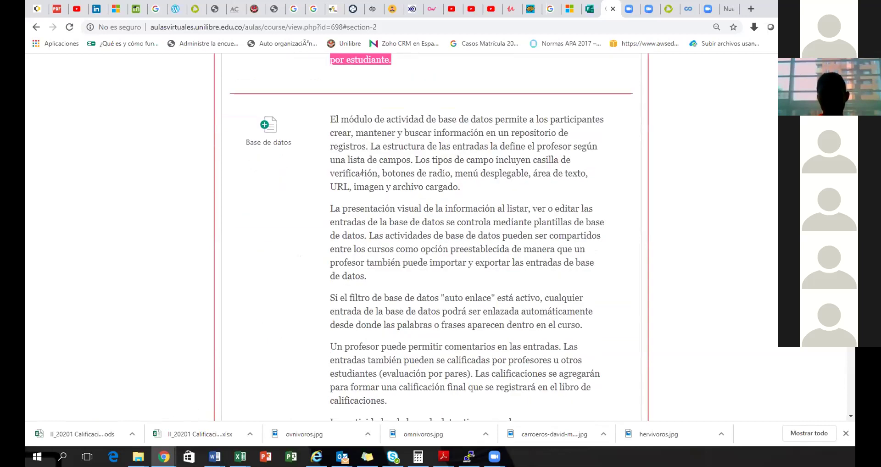
pyautogui.click(331, 119)
pyautogui.moveTo(330, 119); pyautogui.dragTo(401, 403)
pyautogui.scroll(-7, 408, 340)
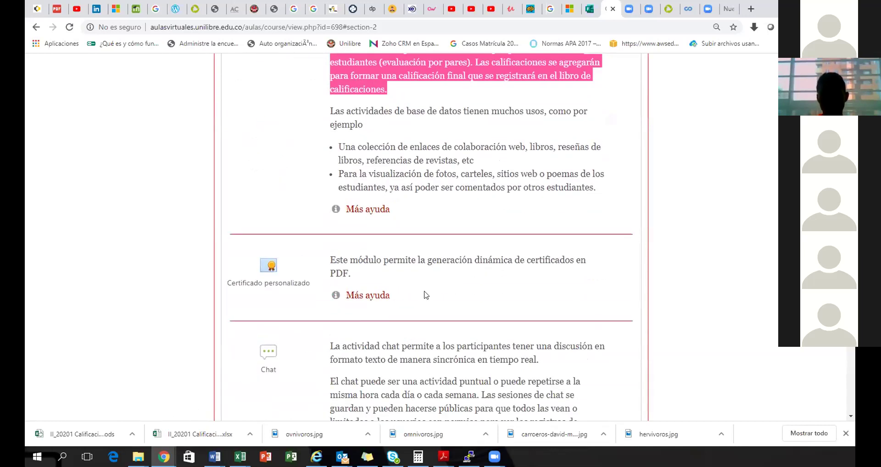
pyautogui.scroll(-2, 425, 295)
pyautogui.scroll(-2, 426, 295)
pyautogui.scroll(9, 426, 294)
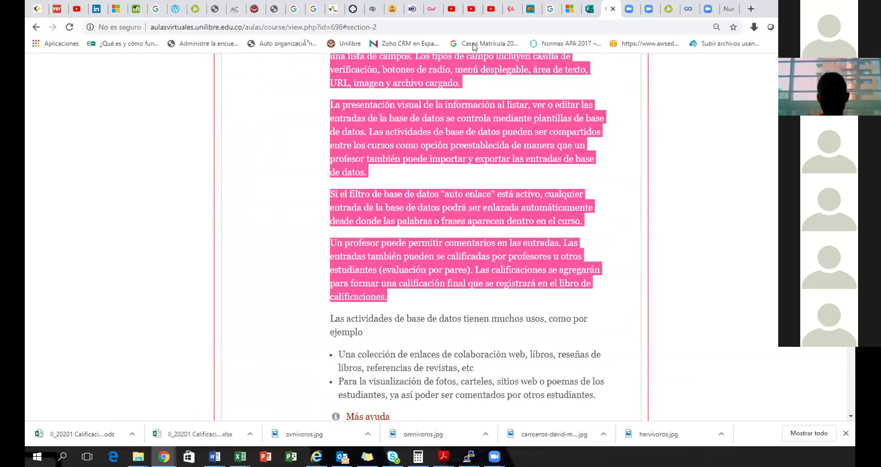
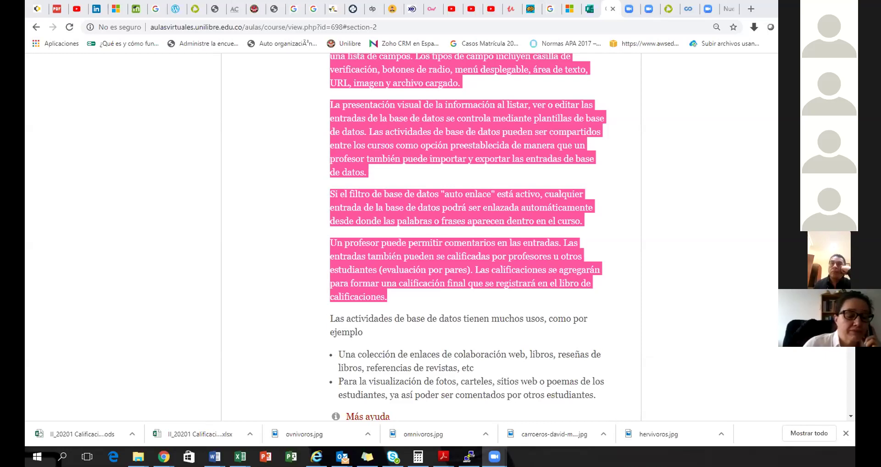
# Dismiss the help text and close the add activity or resource chooser
pyautogui.click(683, 164)
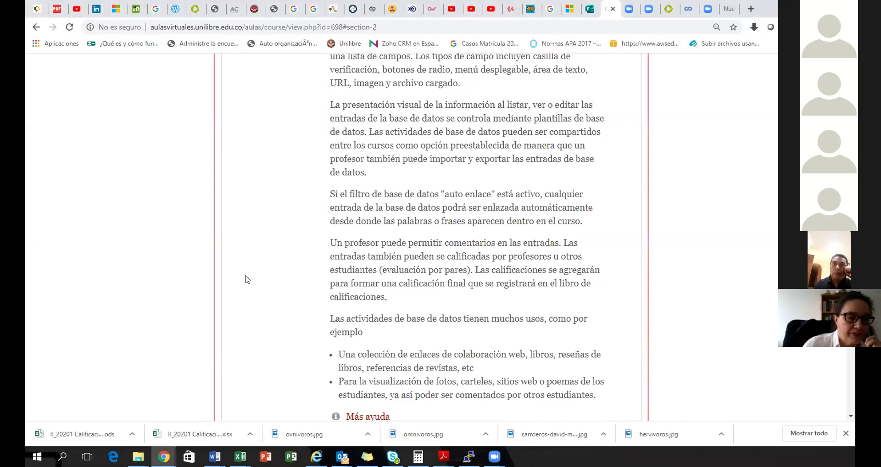
pyautogui.scroll(7, 219, 248)
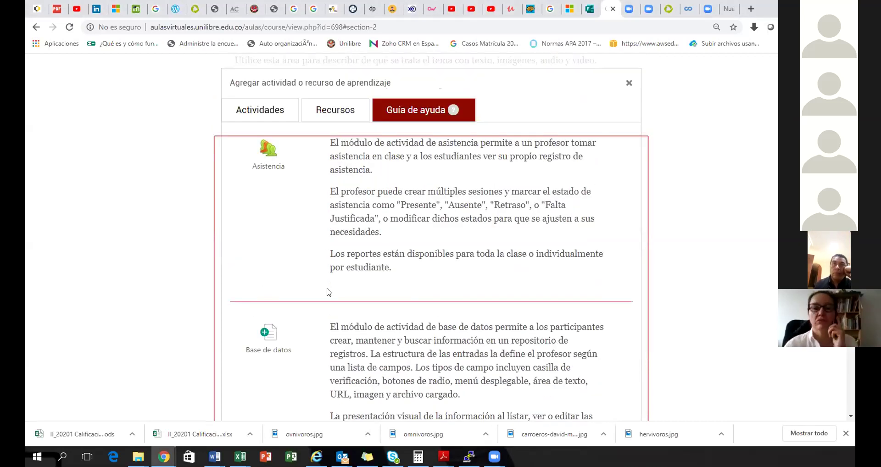
pyautogui.click(197, 117)
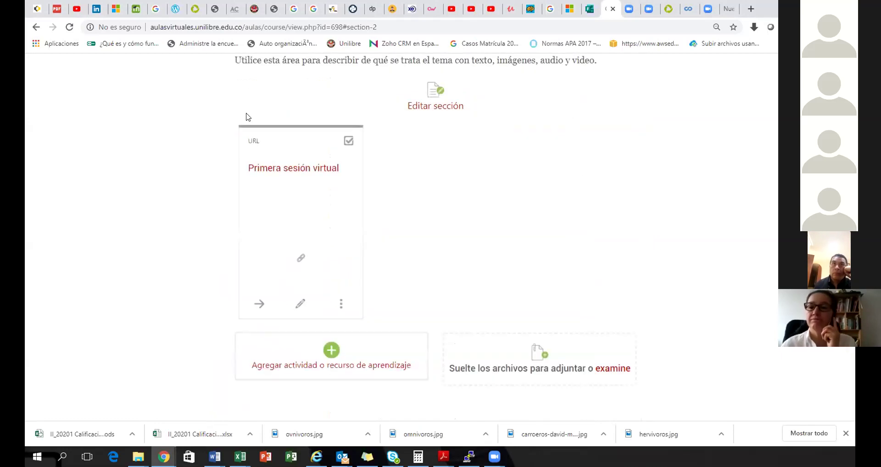
pyautogui.scroll(-4, 248, 307)
pyautogui.scroll(8, 233, 183)
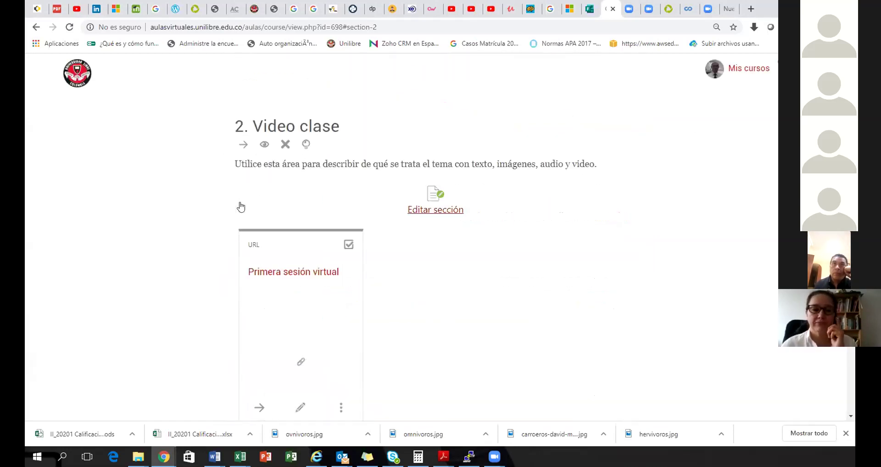
# In the Tema 3 section, bring up the add chooser on its Recursos list
pyautogui.click(472, 178)
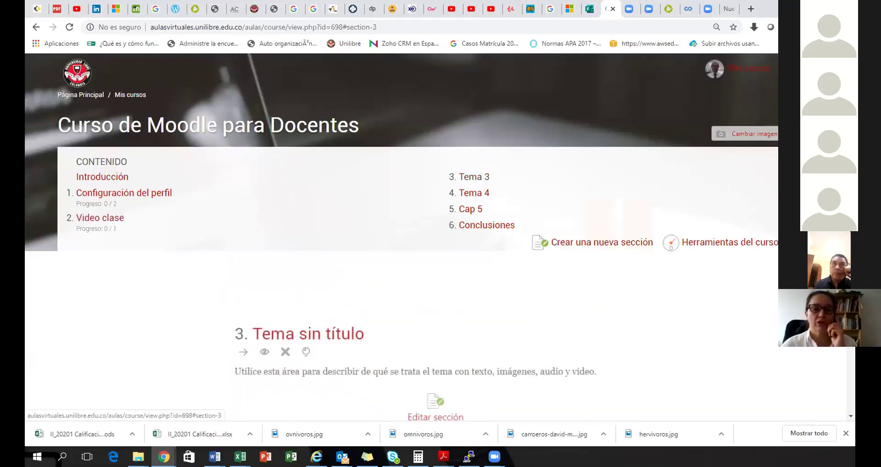
pyautogui.scroll(-5, 361, 252)
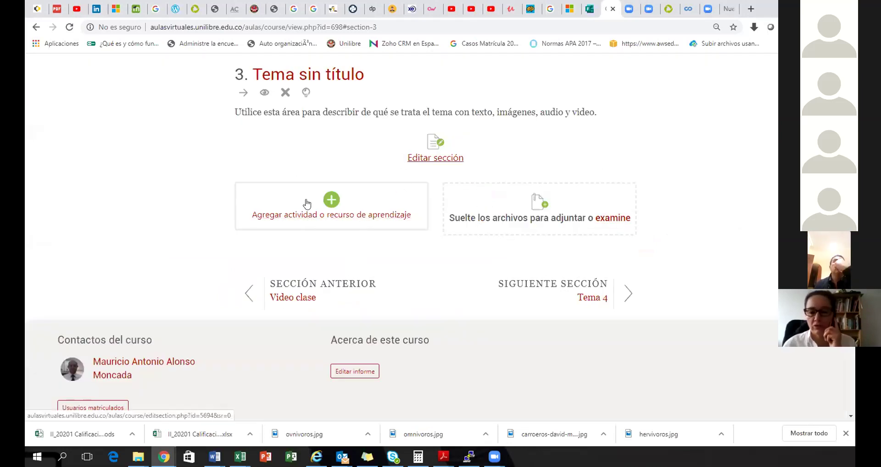
pyautogui.click(331, 209)
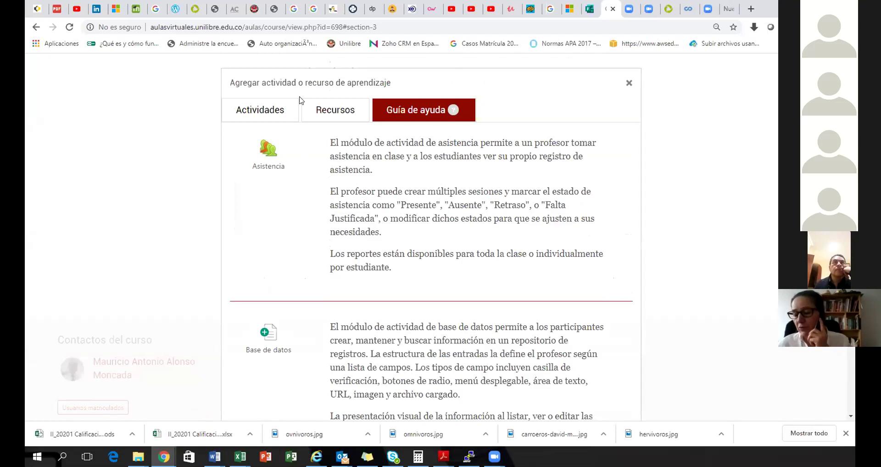
pyautogui.click(257, 110)
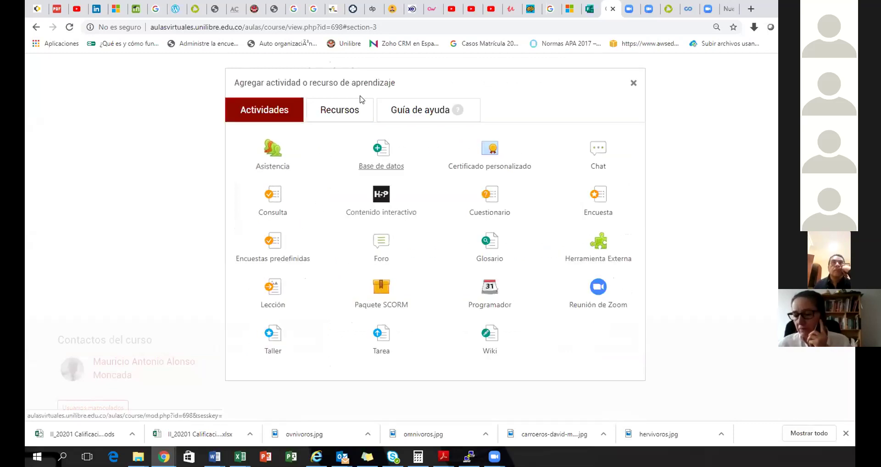
pyautogui.click(340, 111)
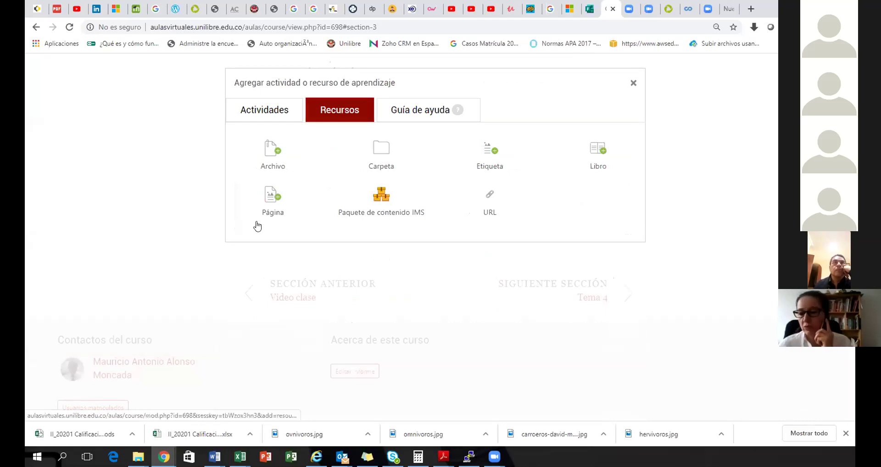
# Add an Archivo resource and name it 'Presentación 1'
pyautogui.click(276, 159)
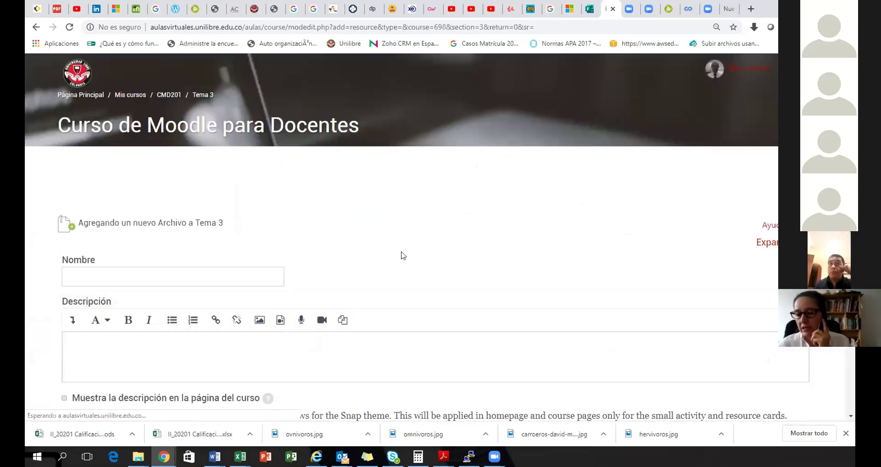
pyautogui.scroll(-5, 276, 272)
pyautogui.scroll(3, 276, 272)
pyautogui.click(119, 226)
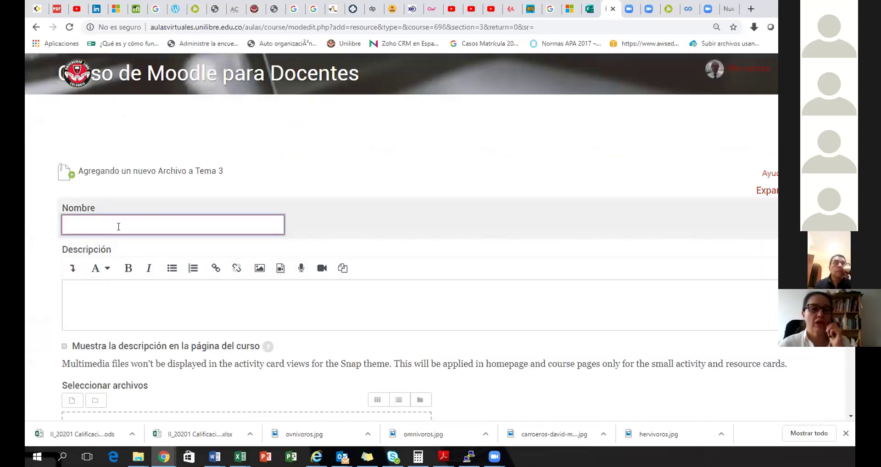
pyautogui.write('Presentación 1')
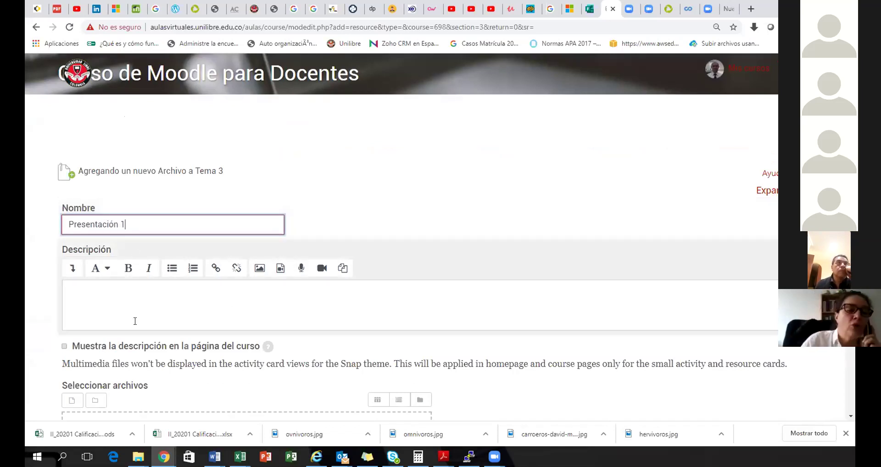
# Enter the description 'Breve descripción de la presentación o del tema'
pyautogui.click(134, 321)
pyautogui.write('Bre')
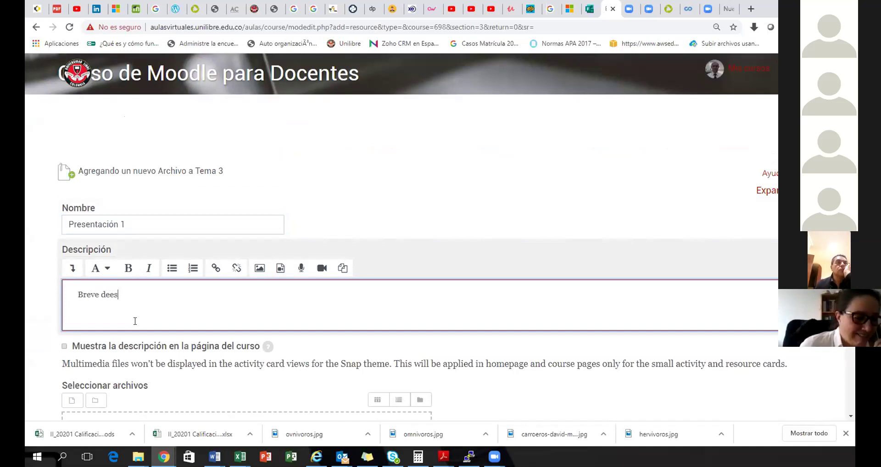
pyautogui.write('ve descripción de la presentación o del tema')
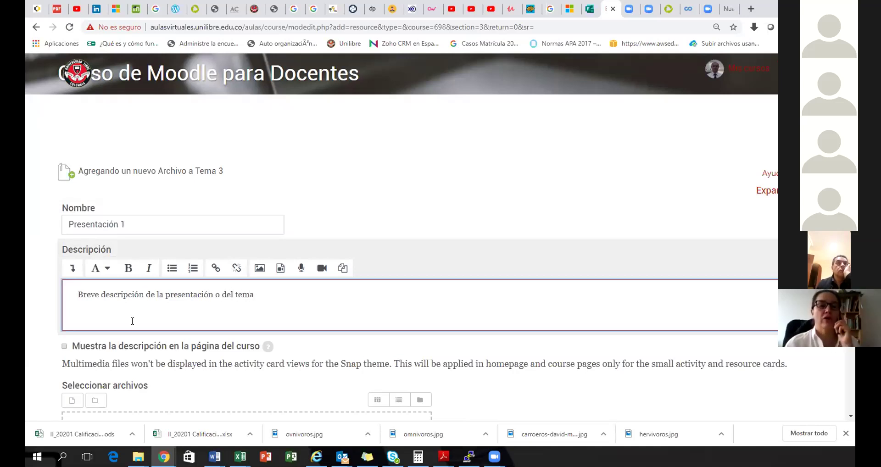
pyautogui.scroll(-5, 124, 313)
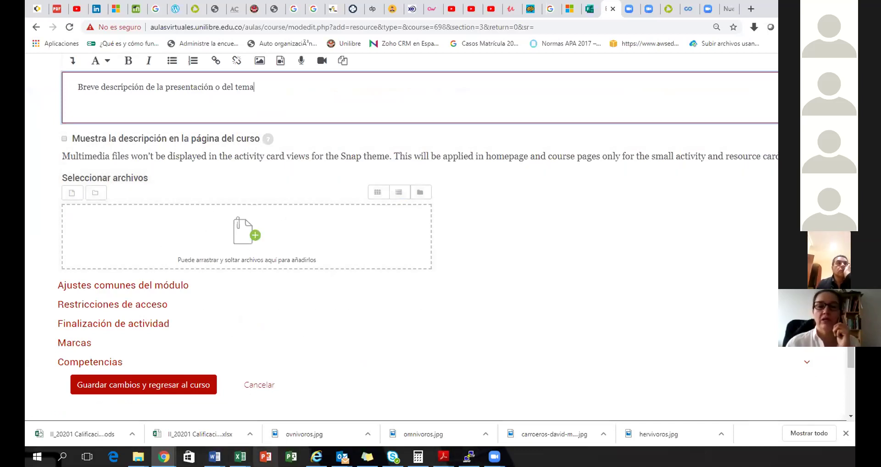
# Drag Moodle-AzureAD-Script.ps1 from the Moodle-AzureAD-Powershell folder into the file area
pyautogui.click(138, 457)
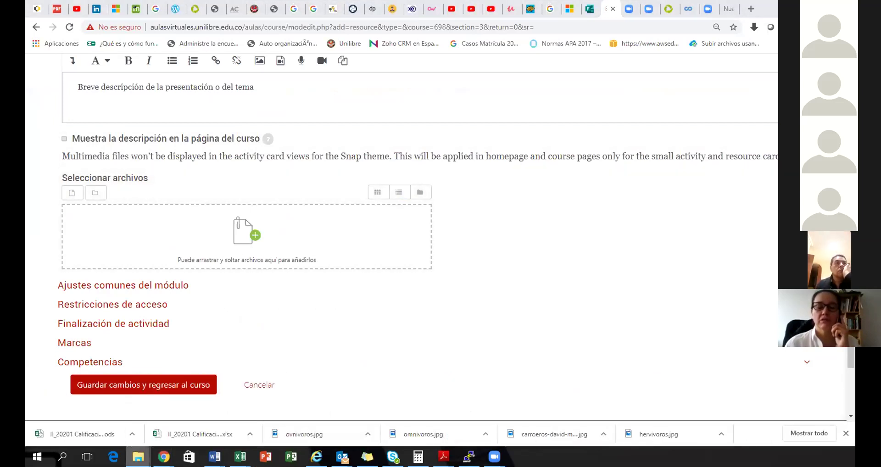
pyautogui.moveTo(137, 456)
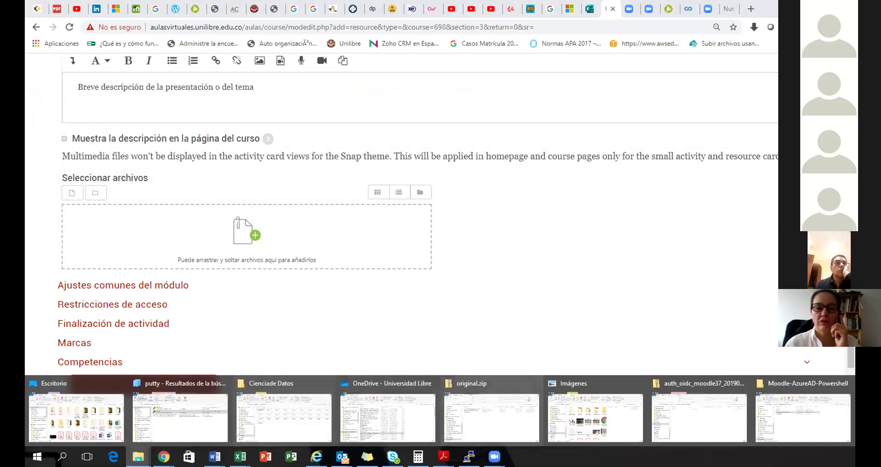
pyautogui.click(762, 430)
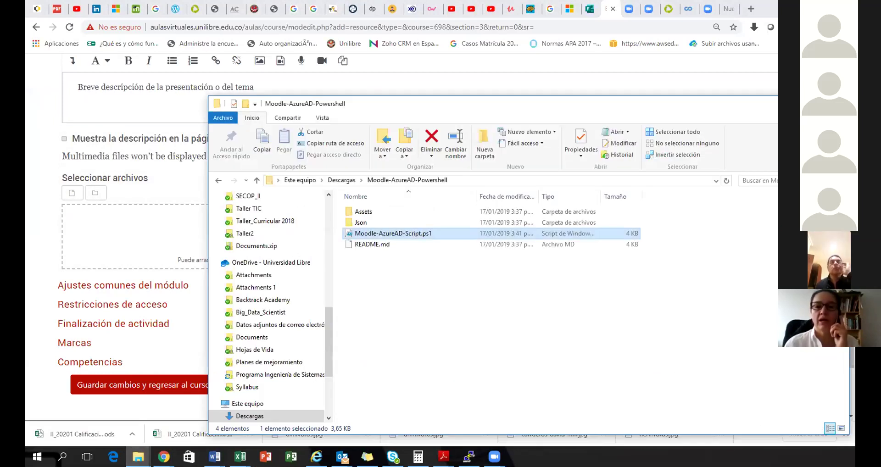
pyautogui.moveTo(445, 104); pyautogui.dragTo(558, 87)
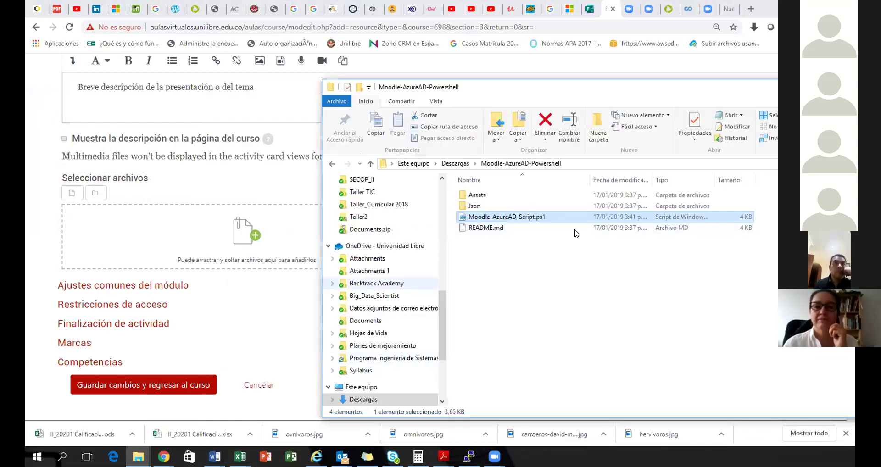
pyautogui.moveTo(500, 214); pyautogui.dragTo(191, 239)
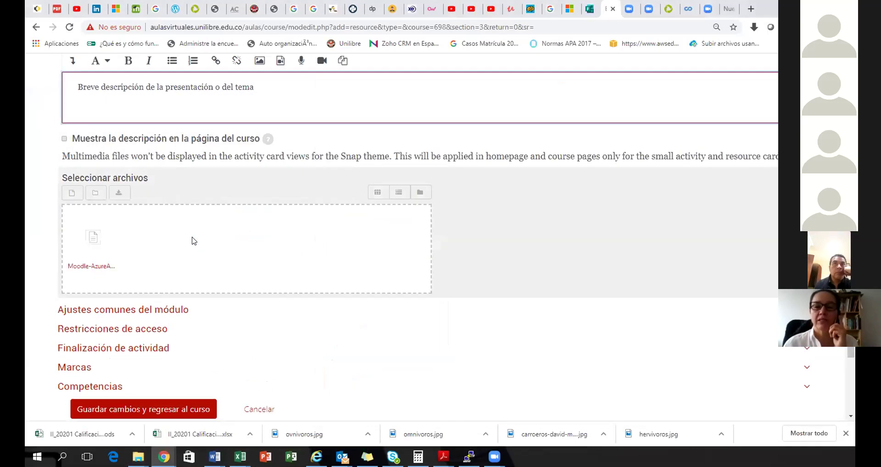
# Delete the wrongly uploaded Moodle-AzureAD-Script.ps1, leaving the file area empty
pyautogui.click(98, 240)
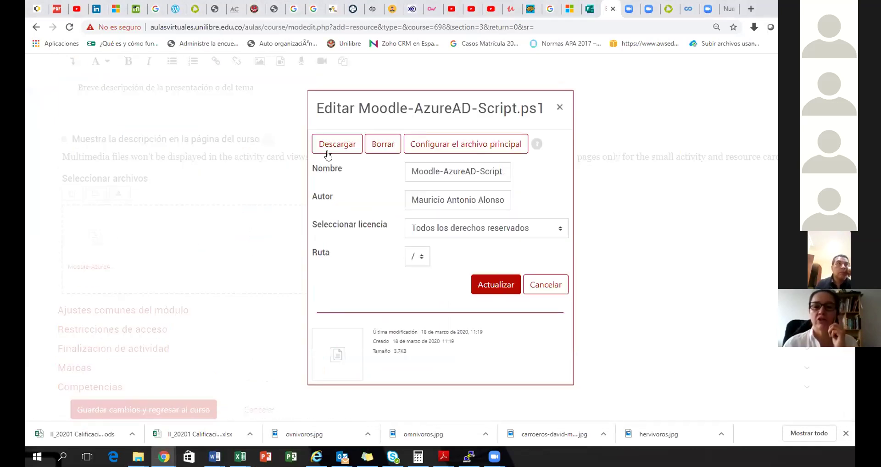
pyautogui.click(381, 142)
pyautogui.click(416, 258)
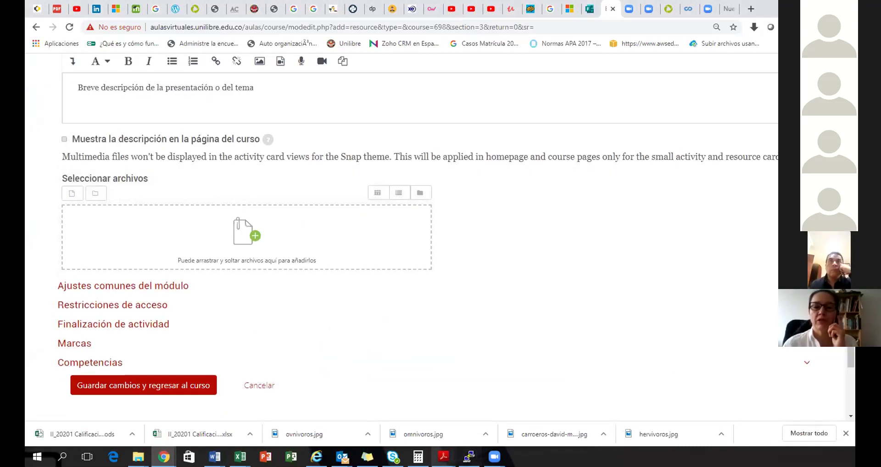
# Pick AC_Tema2-representacion.pptx from the Programa Ingeniería de Sistemas folder for upload
pyautogui.click(255, 237)
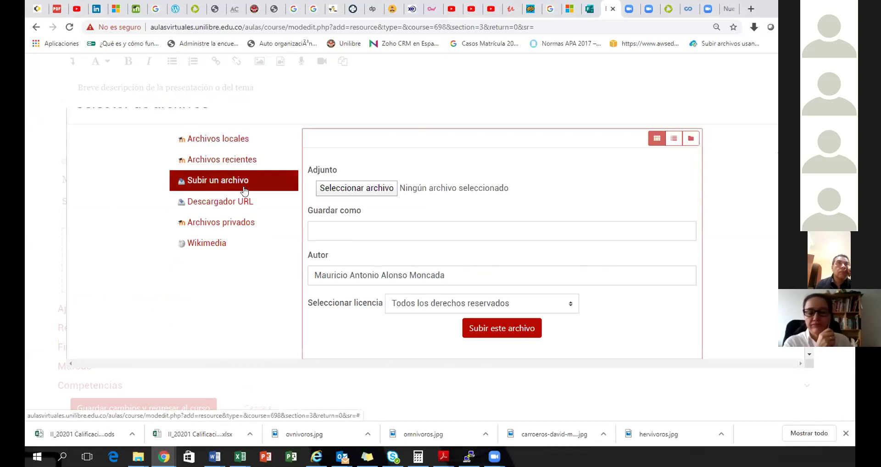
pyautogui.click(373, 187)
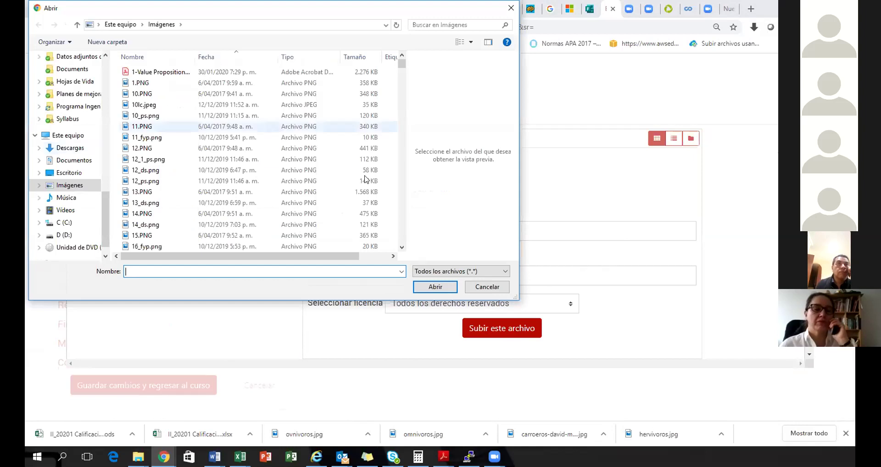
pyautogui.scroll(1, 68, 192)
pyautogui.scroll(1, 68, 192)
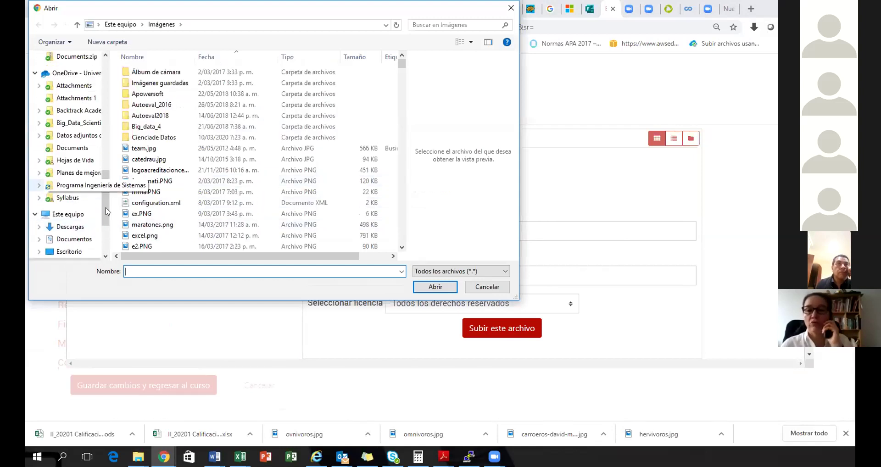
pyautogui.click(76, 187)
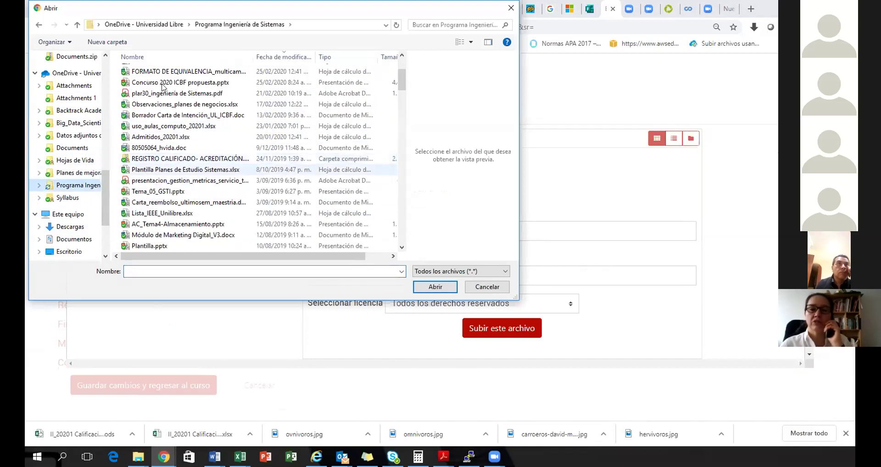
pyautogui.scroll(-4, 213, 141)
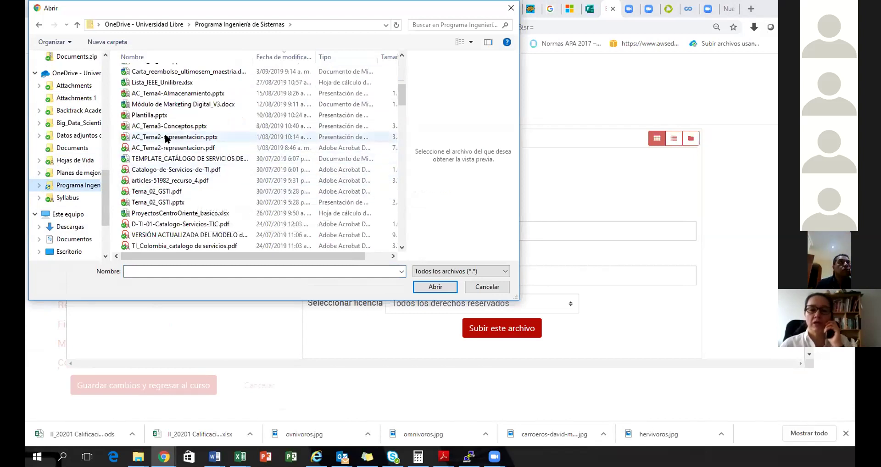
pyautogui.click(166, 136)
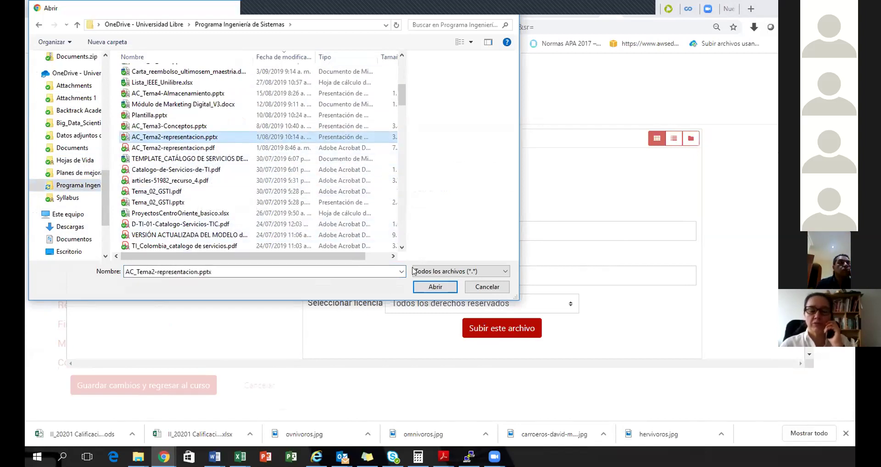
pyautogui.click(436, 287)
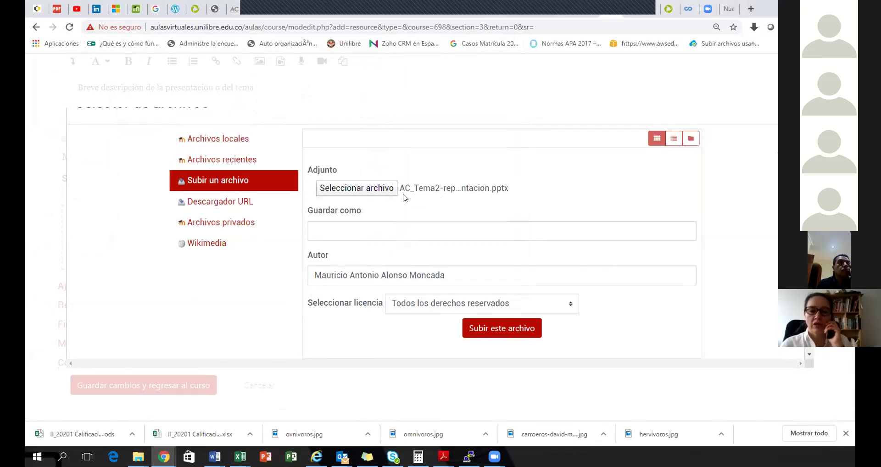
# Upload the presentation and save Presentación 1, returning to the course page
pyautogui.click(505, 329)
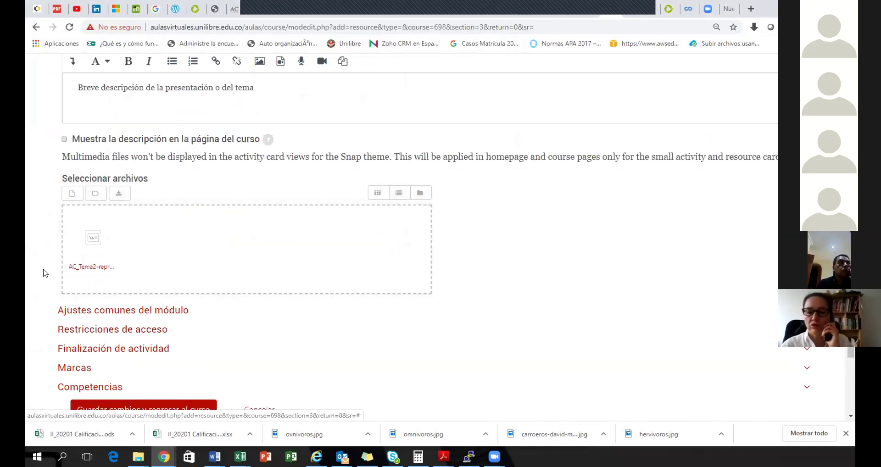
pyautogui.scroll(-3, 34, 276)
pyautogui.click(153, 296)
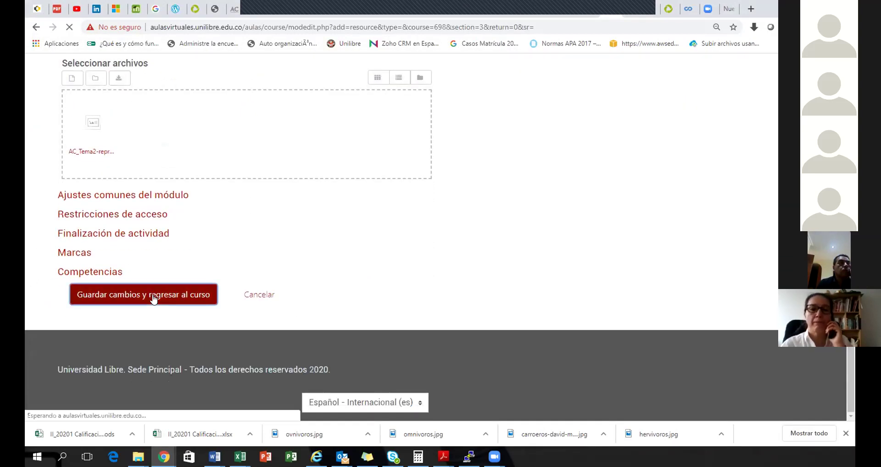
pyautogui.scroll(-5, 450, 289)
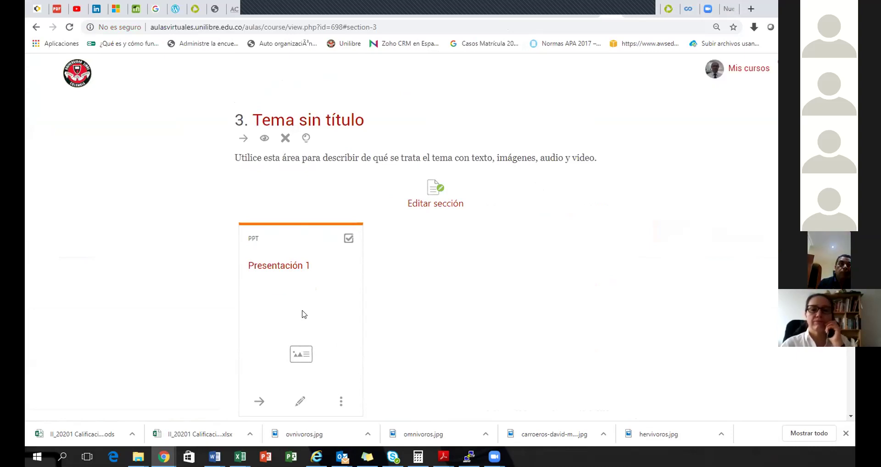
pyautogui.scroll(5, 459, 269)
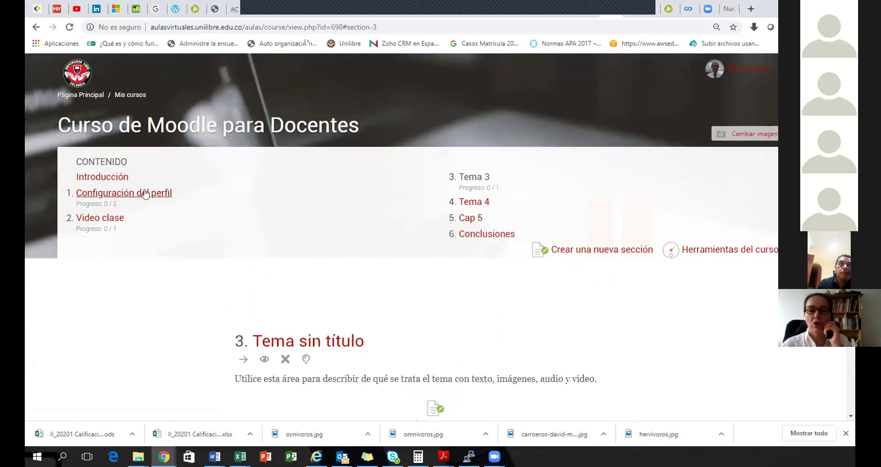
pyautogui.moveTo(102, 204); pyautogui.dragTo(118, 204)
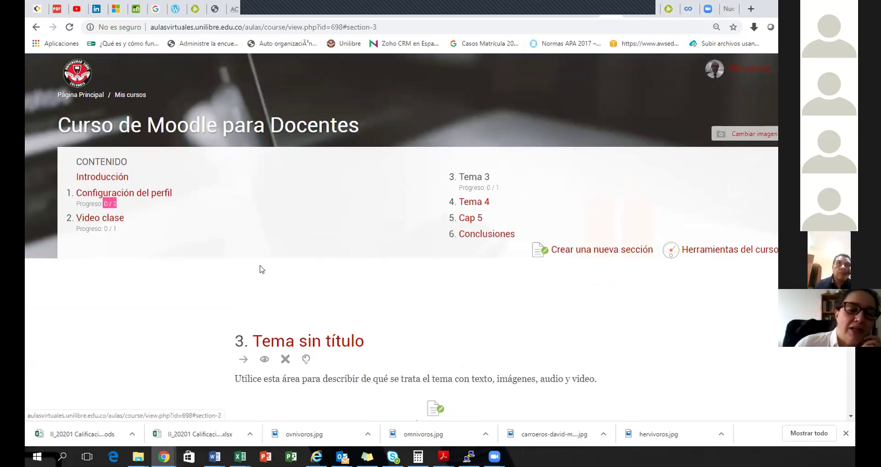
pyautogui.click(112, 193)
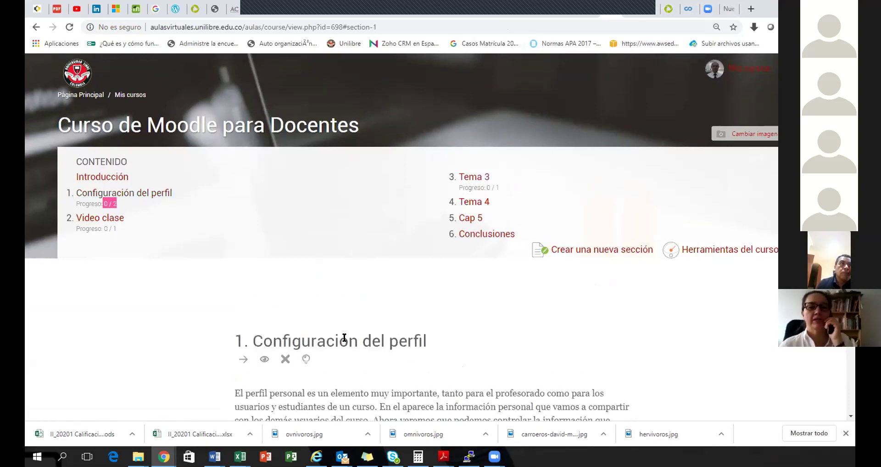
pyautogui.scroll(-9, 669, 322)
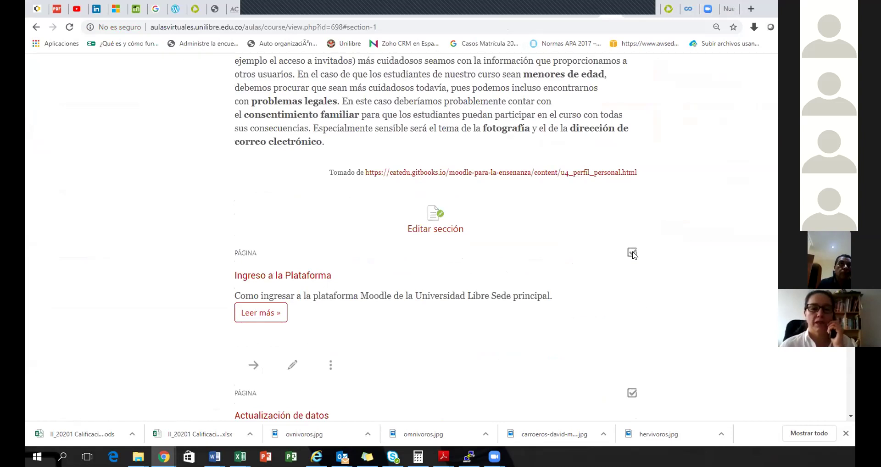
pyautogui.scroll(10, 439, 289)
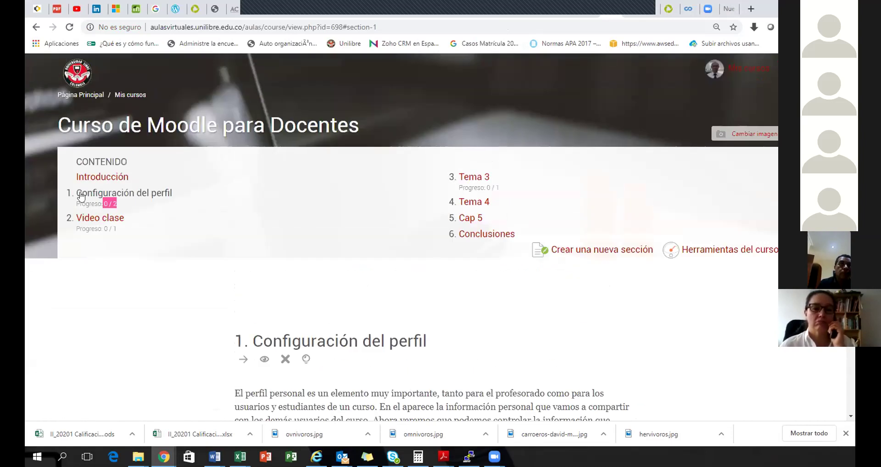
pyautogui.scroll(-13, 576, 386)
pyautogui.scroll(3, 431, 169)
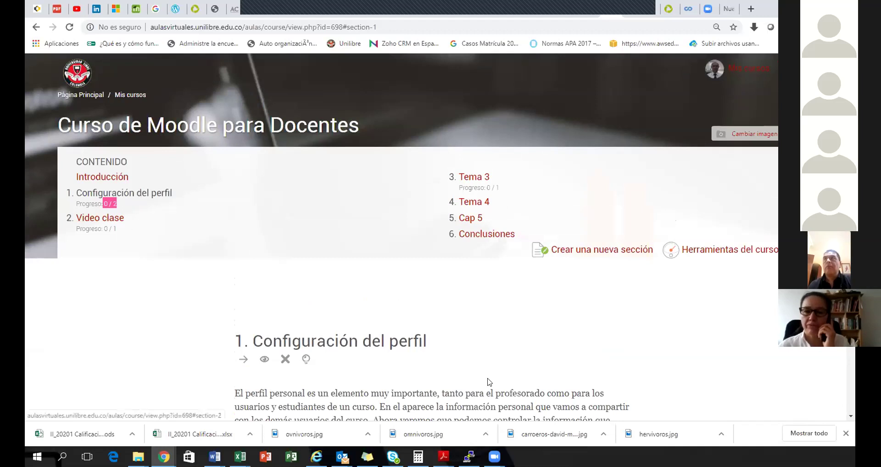
pyautogui.scroll(-20, 488, 381)
pyautogui.scroll(20, 432, 326)
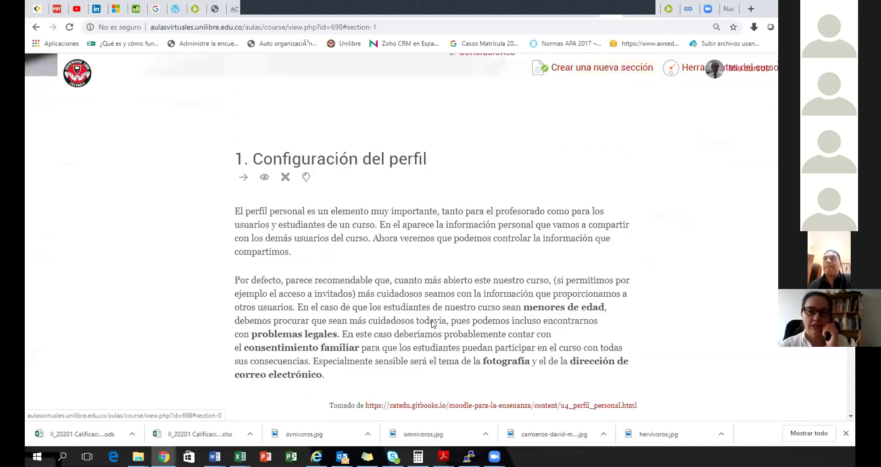
pyautogui.click(474, 178)
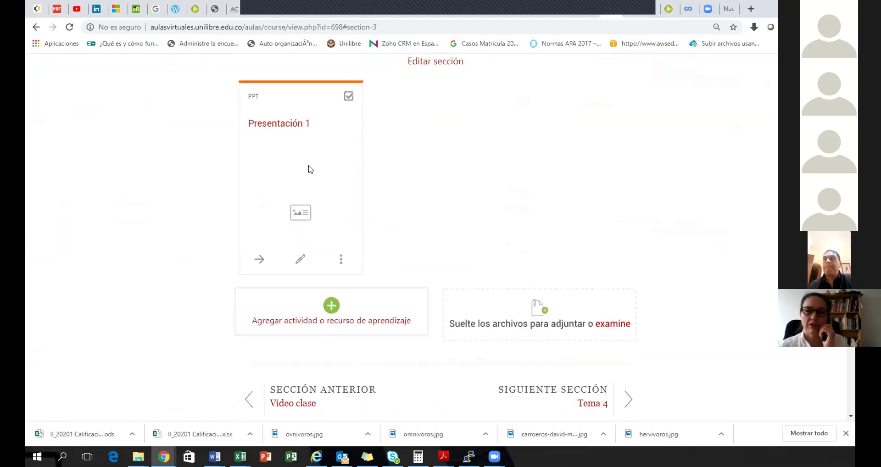
# Open Presentación 1's downloaded .pptx in PowerPoint and view slides 2 through 6
pyautogui.click(259, 97)
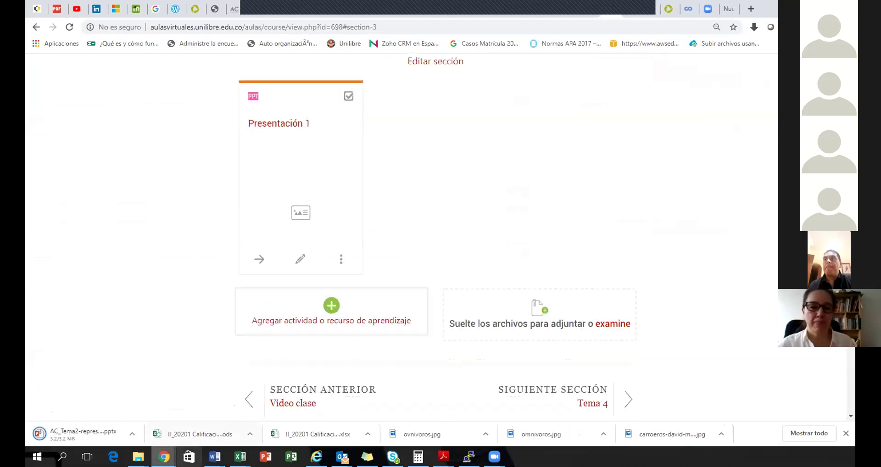
pyautogui.click(73, 434)
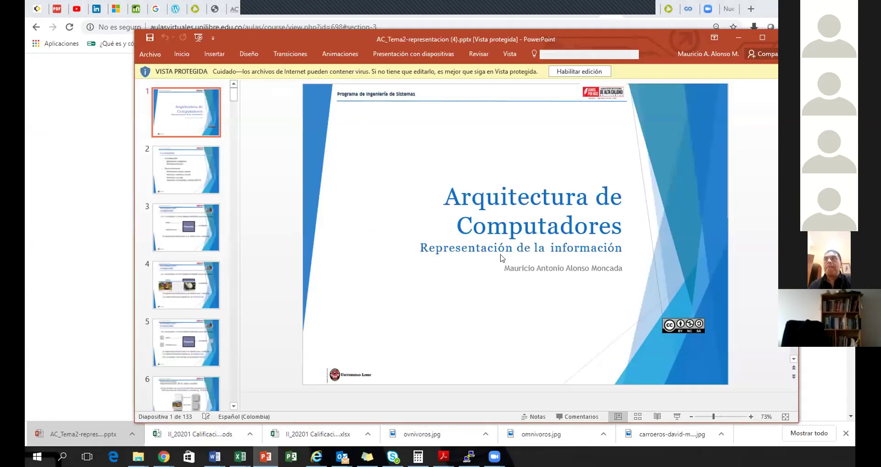
pyautogui.click(198, 227)
pyautogui.click(196, 178)
pyautogui.click(198, 228)
pyautogui.click(207, 287)
pyautogui.click(193, 346)
pyautogui.click(190, 388)
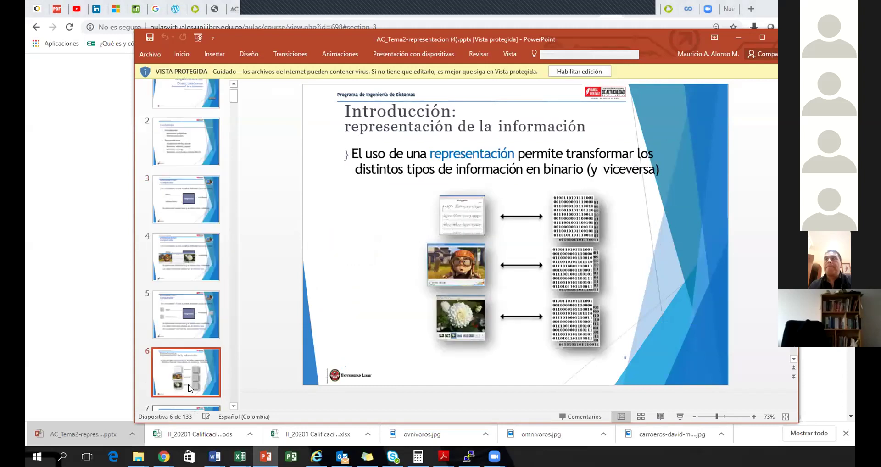
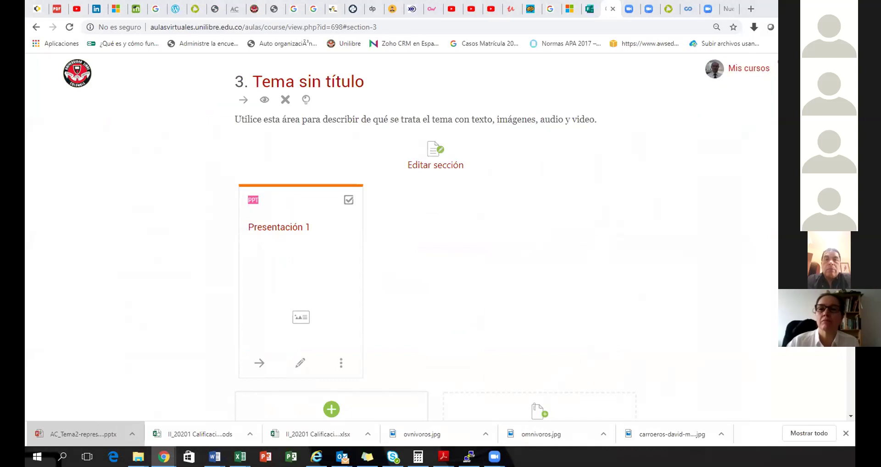
# Jump to the Introducción section from the course contents list and look over its contents
pyautogui.scroll(-2, 468, 273)
pyautogui.scroll(5, 461, 274)
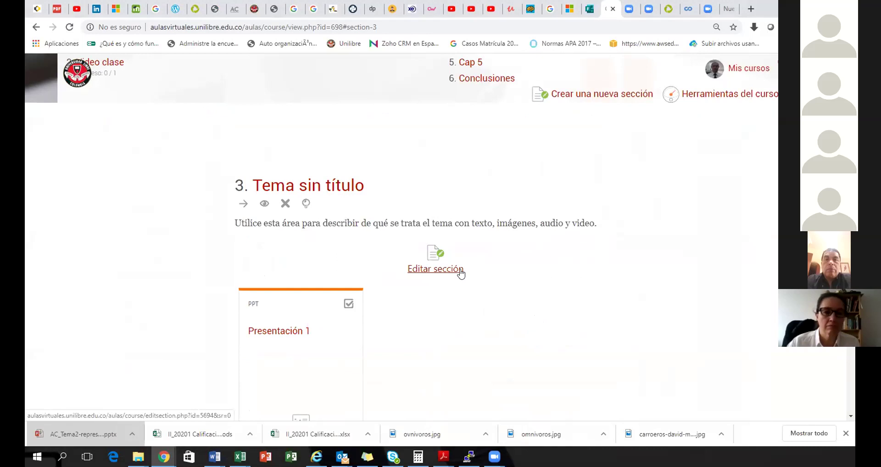
pyautogui.scroll(3, 457, 318)
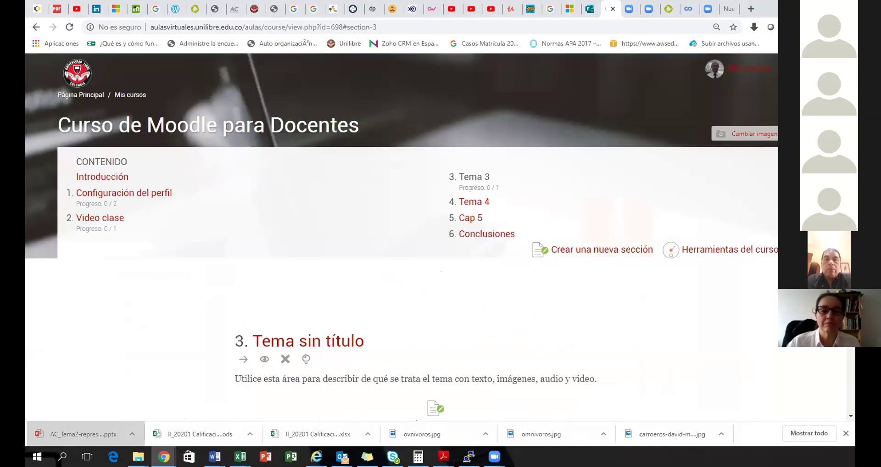
pyautogui.click(101, 177)
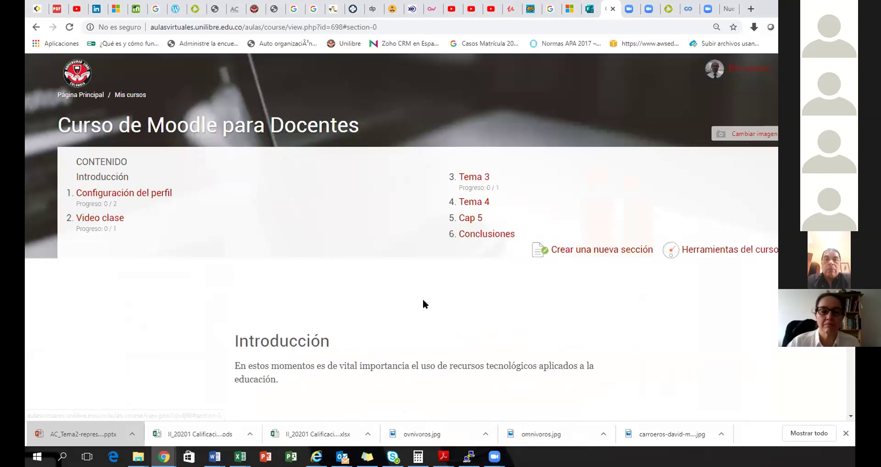
pyautogui.scroll(-3, 360, 201)
pyautogui.scroll(-5, 362, 230)
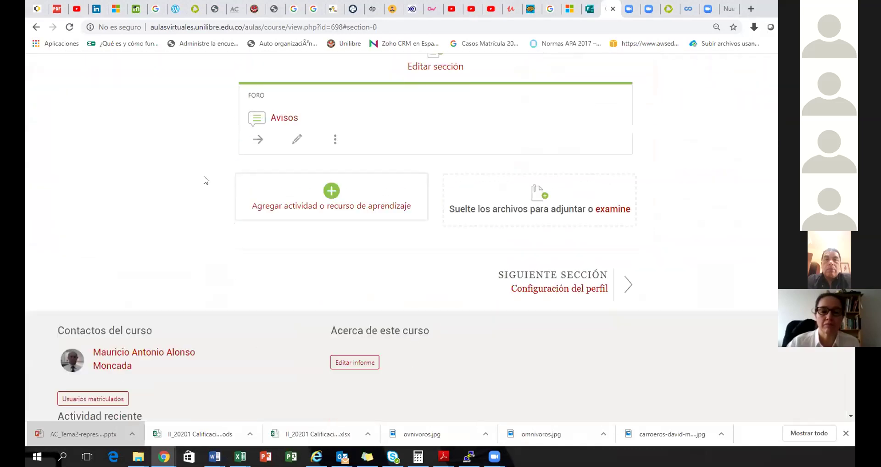
pyautogui.scroll(5, 204, 178)
pyautogui.scroll(3, 177, 226)
pyautogui.scroll(-6, 321, 281)
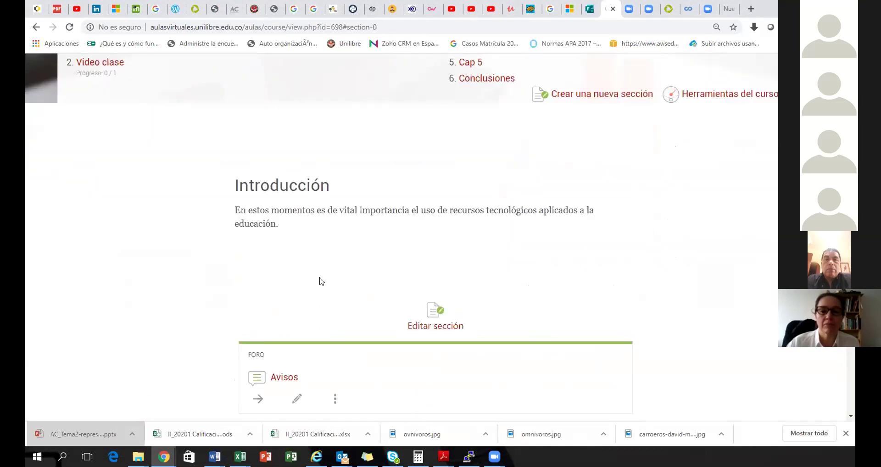
# Add a new Archivo resource to Introducción named 'Syllabus Asignatura'
pyautogui.click(325, 309)
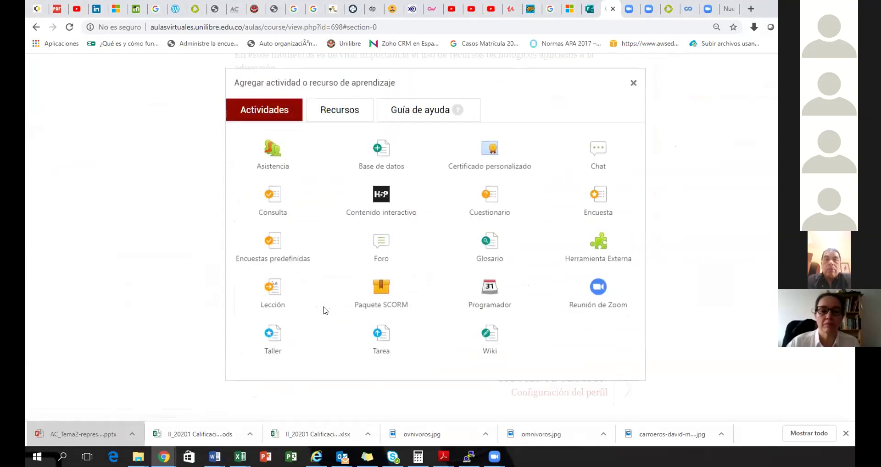
pyautogui.click(342, 113)
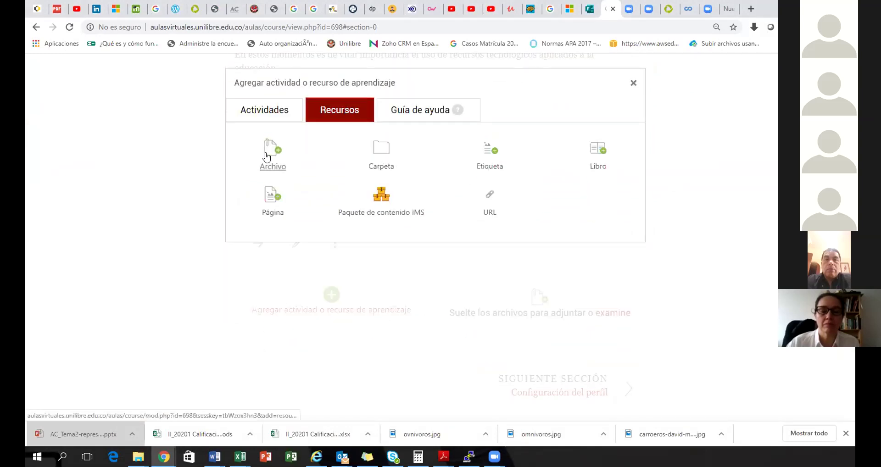
pyautogui.click(271, 155)
pyautogui.click(134, 279)
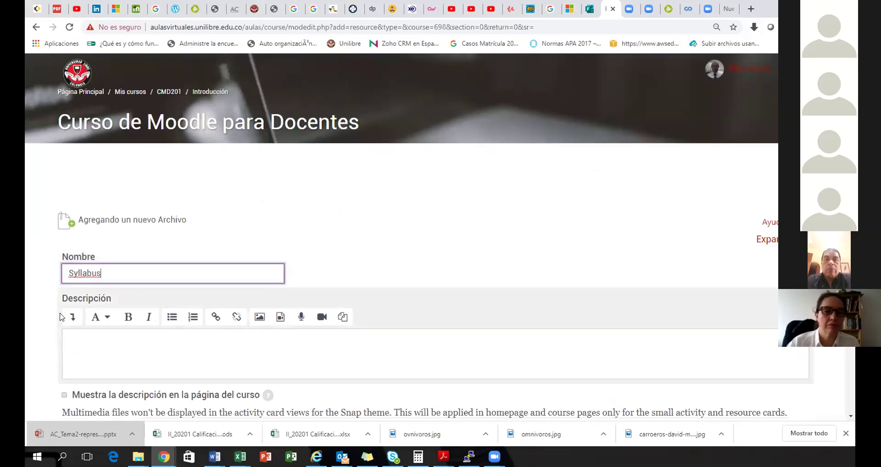
pyautogui.scroll(-2, 133, 266)
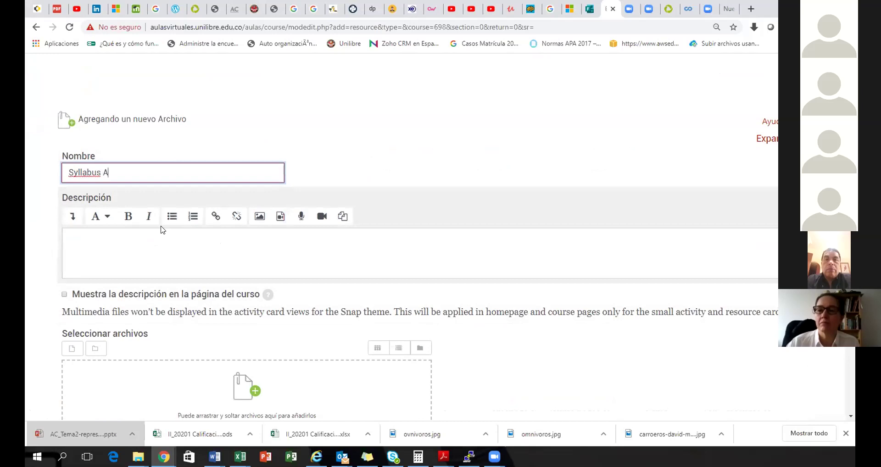
pyautogui.write('Syllabus Asignatura')
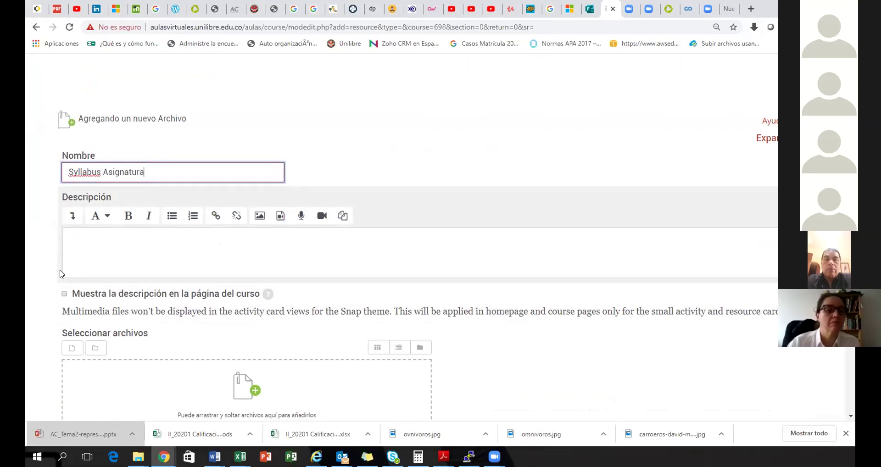
pyautogui.scroll(-3, 247, 234)
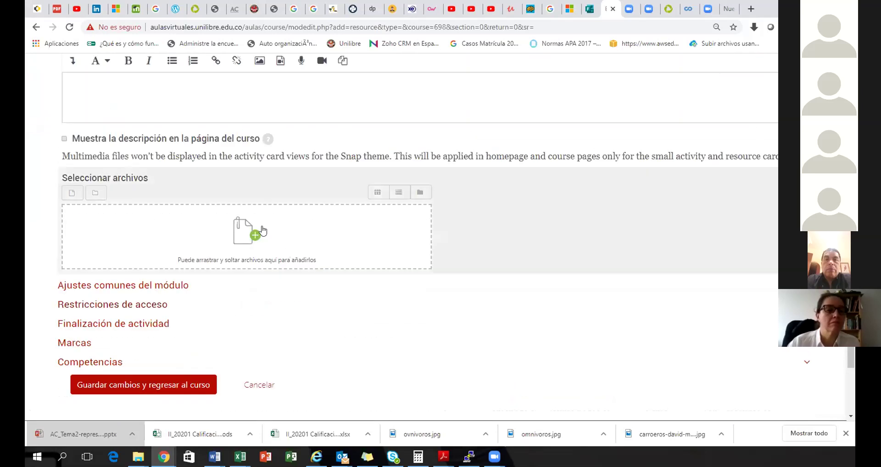
# Upload the elective syllabus .docx from the Programa Ingeniería de Sistemas > Syllabus folder and save
pyautogui.click(270, 243)
pyautogui.click(361, 196)
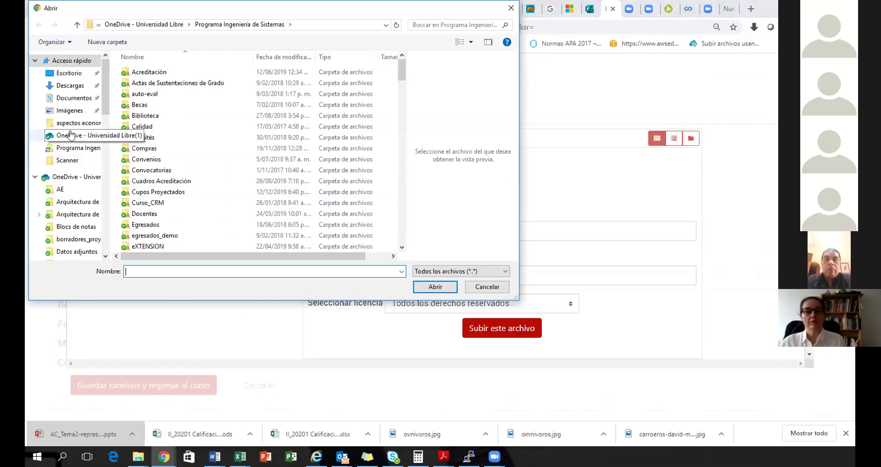
pyautogui.click(74, 151)
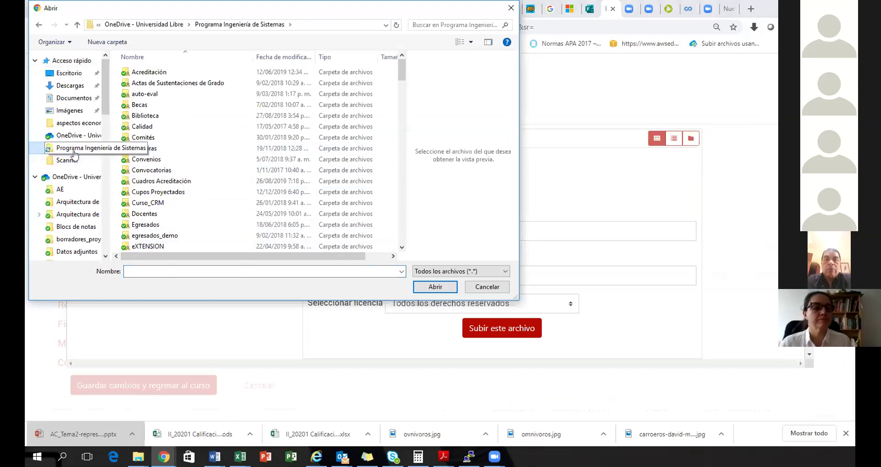
pyautogui.scroll(-15, 176, 205)
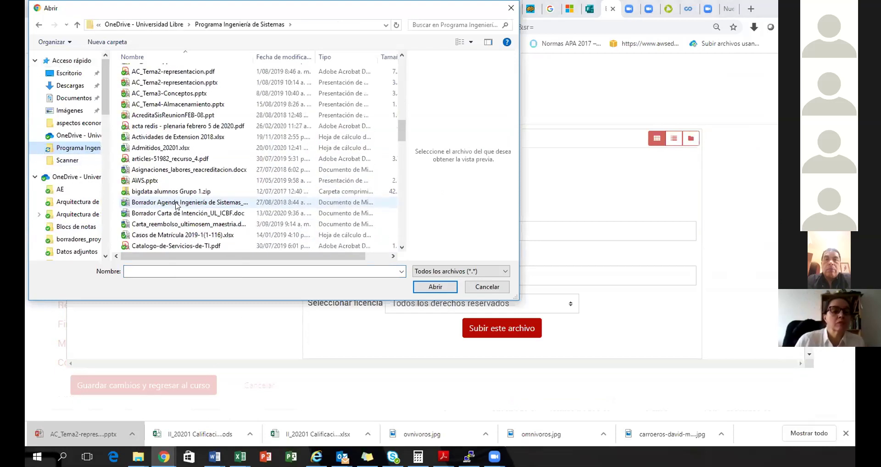
pyautogui.scroll(-10, 176, 205)
pyautogui.scroll(20, 175, 205)
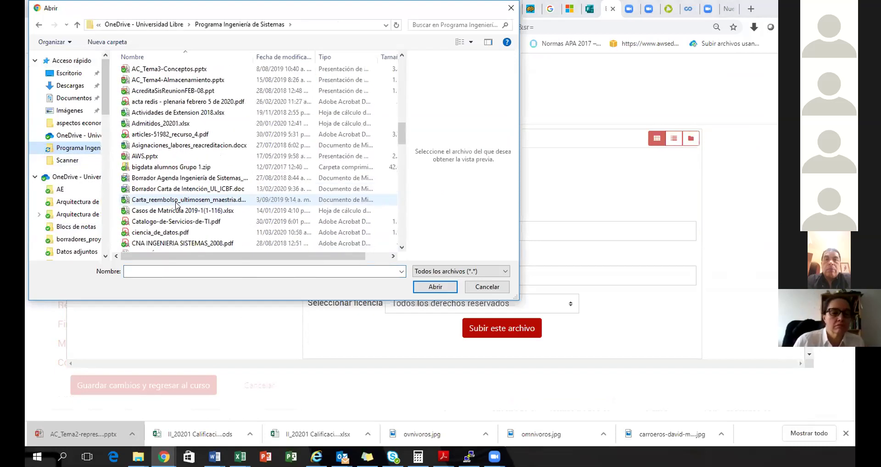
pyautogui.scroll(-1, 176, 205)
pyautogui.doubleClick(136, 161)
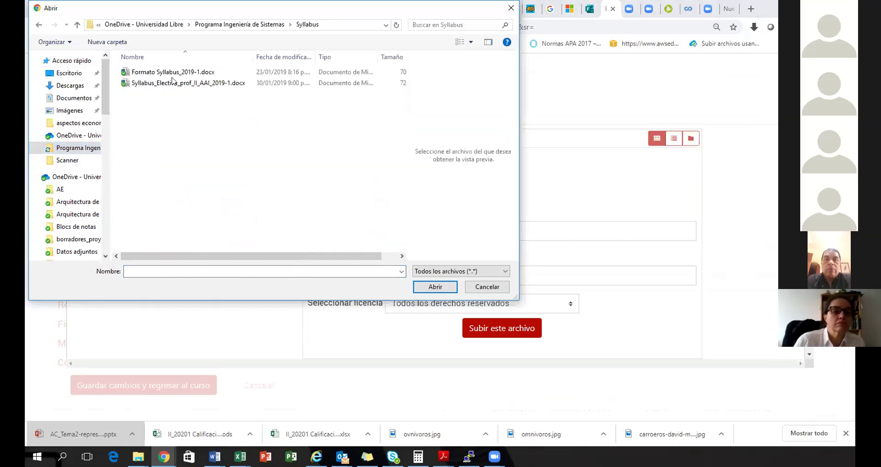
pyautogui.doubleClick(161, 84)
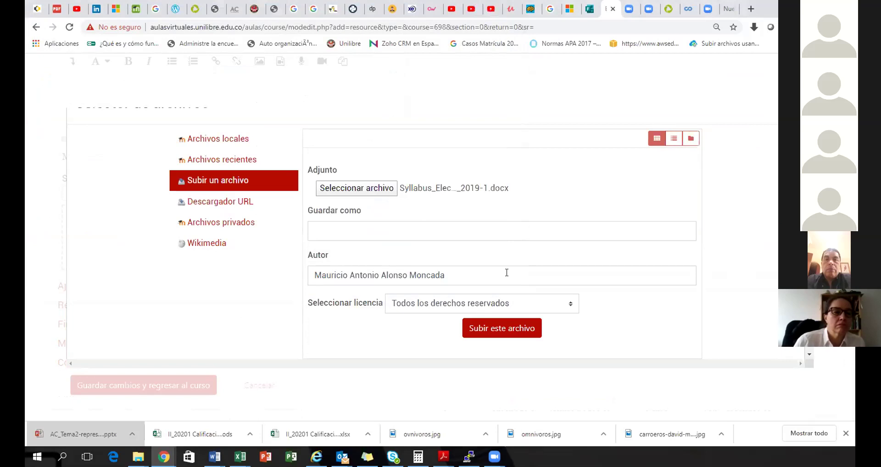
pyautogui.click(503, 329)
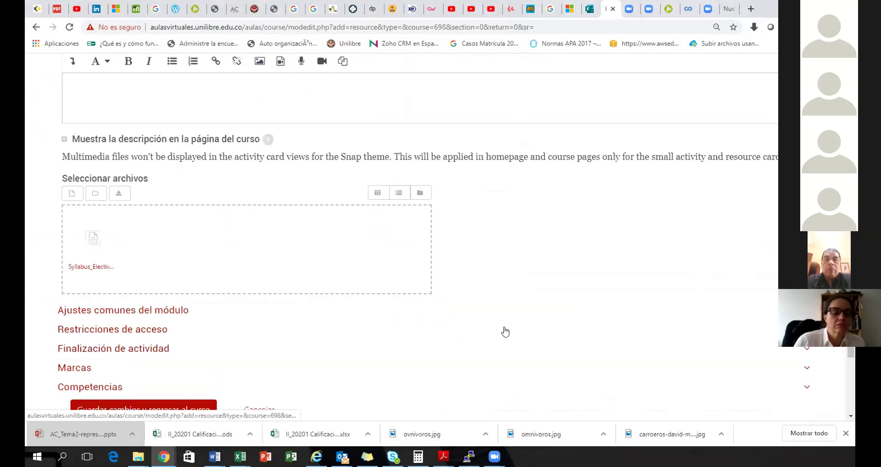
pyautogui.scroll(-3, 176, 316)
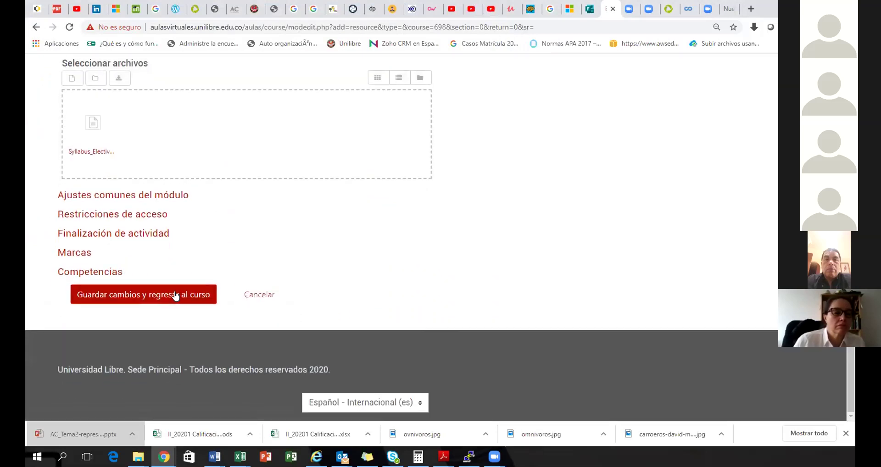
pyautogui.click(176, 295)
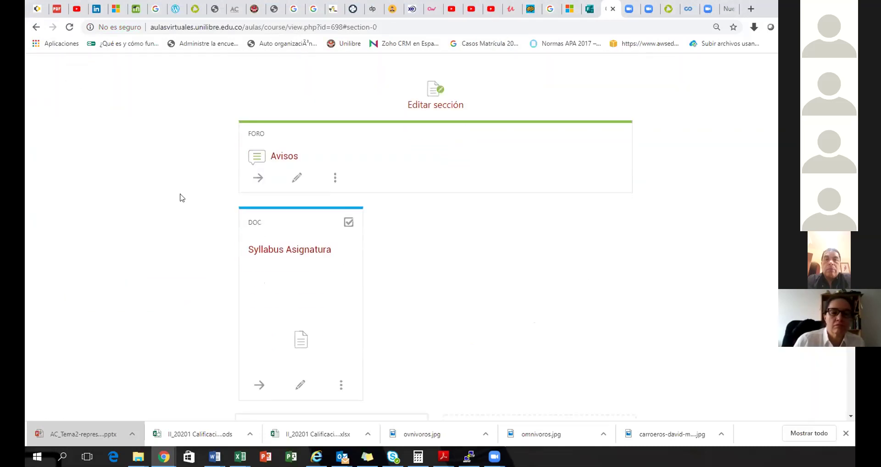
pyautogui.doubleClick(250, 221)
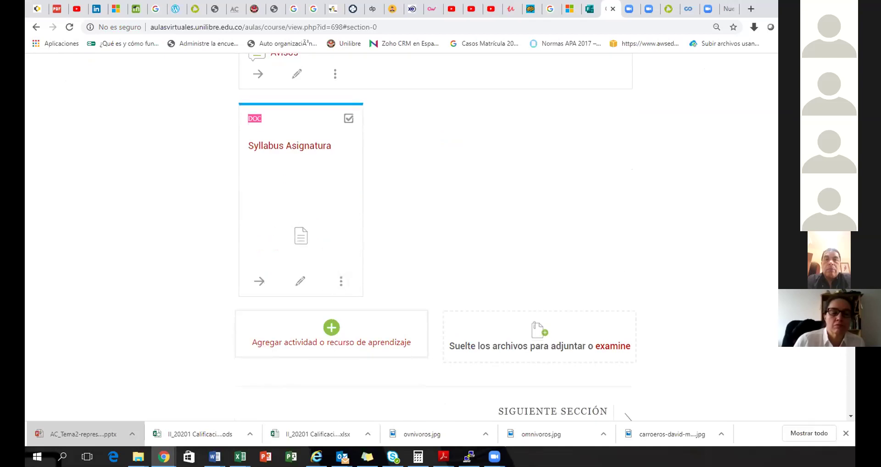
# Open the Syllabus Asignatura resource and its downloaded .docx in Word
pyautogui.click(294, 147)
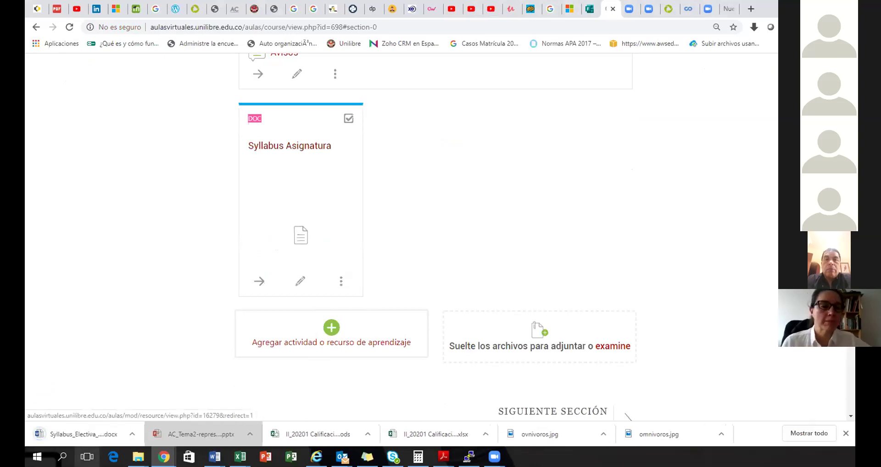
pyautogui.click(85, 432)
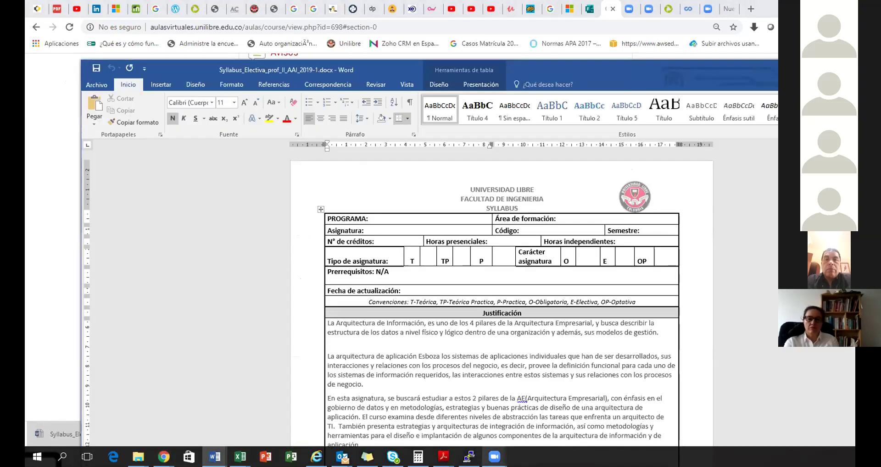
# Scroll through the syllabus in Word, then Alt+Tab back to the Moodle course page
pyautogui.scroll(-4, 450, 350)
pyautogui.scroll(3, 450, 350)
pyautogui.scroll(-4, 450, 350)
pyautogui.scroll(5, 449, 350)
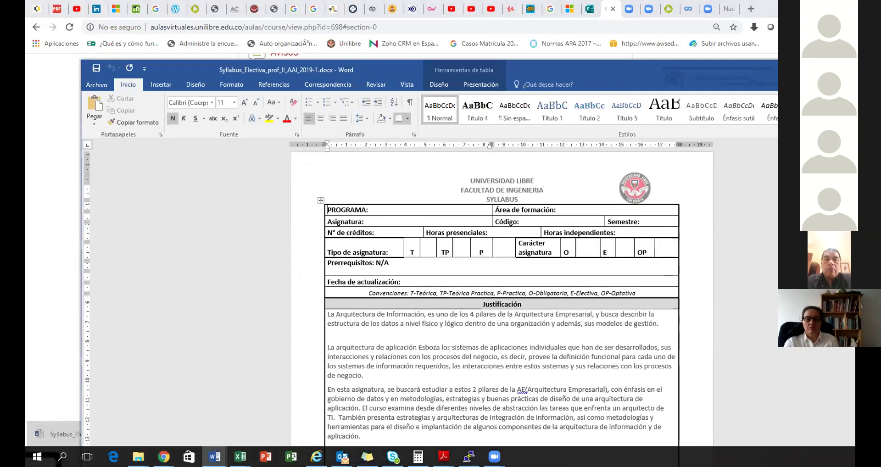
pyautogui.scroll(-4, 450, 350)
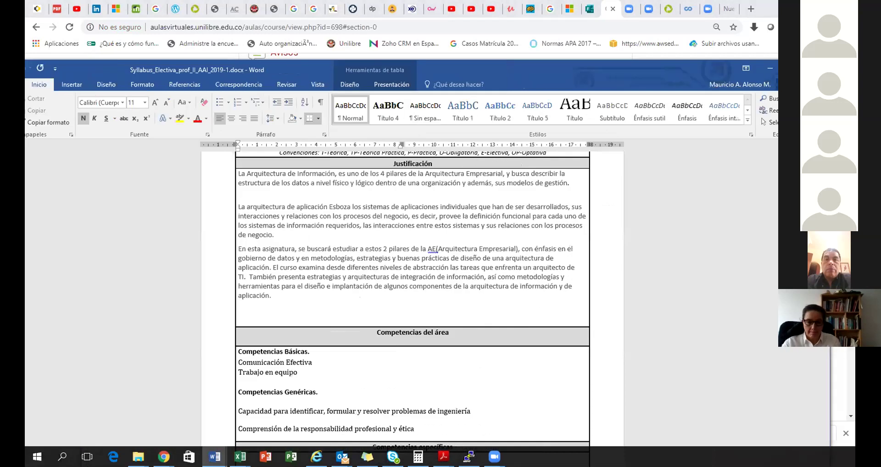
pyautogui.hotkey('alt', 'Tab')
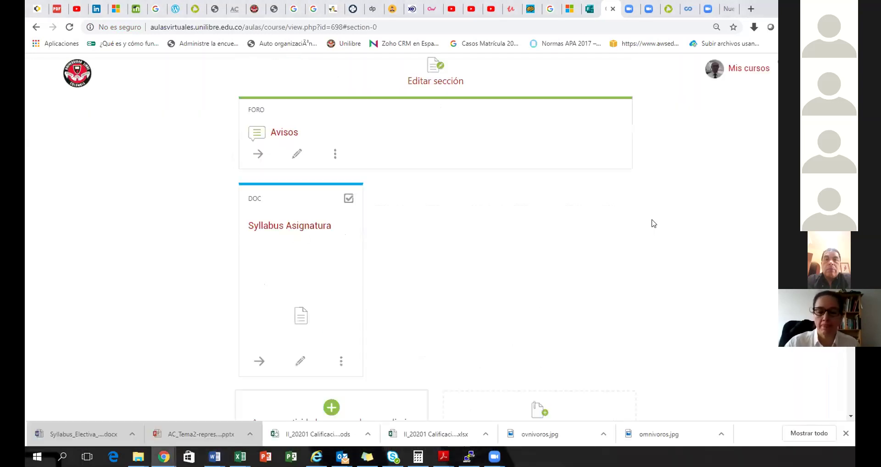
# Jump to Tema 3 and pick Tarea from the activity chooser to add an assignment
pyautogui.scroll(5, 653, 224)
pyautogui.click(475, 164)
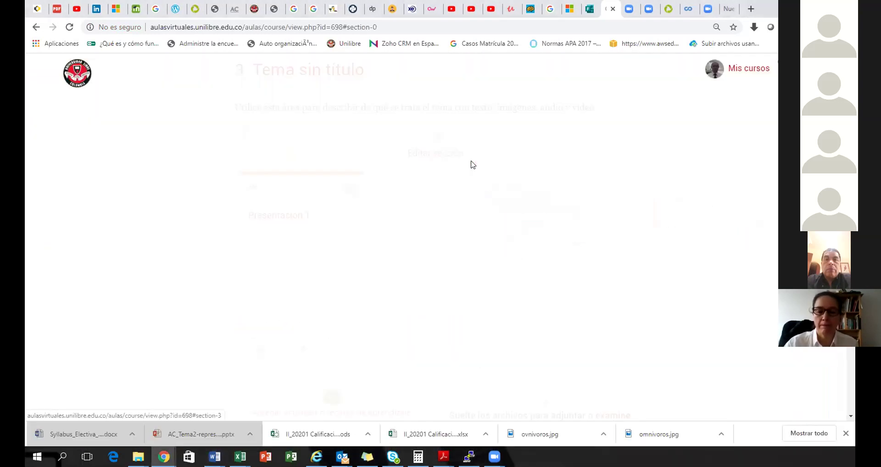
pyautogui.scroll(-9, 323, 275)
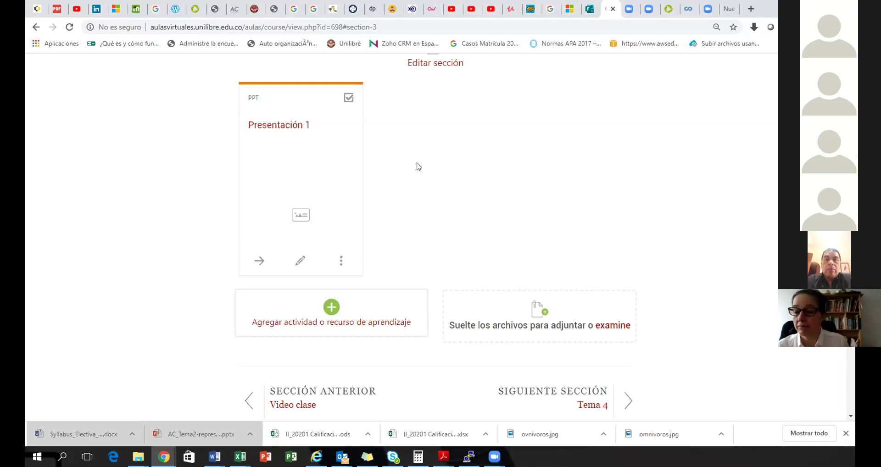
pyautogui.scroll(1, 446, 190)
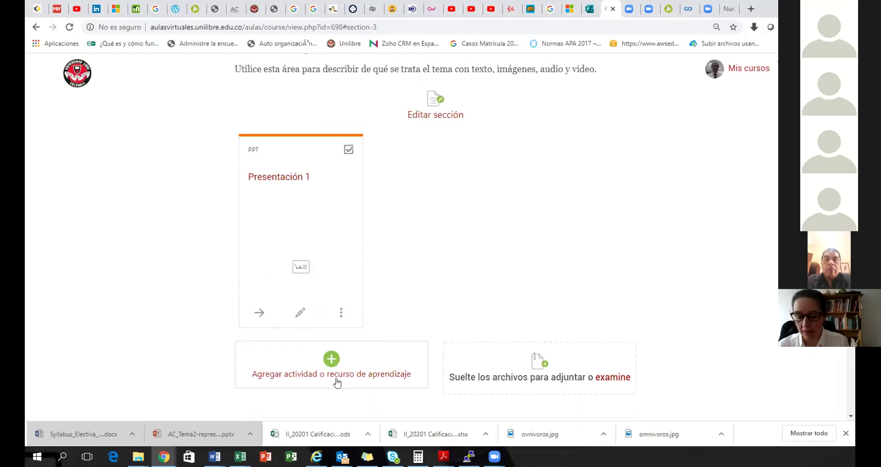
pyautogui.scroll(-1, 431, 261)
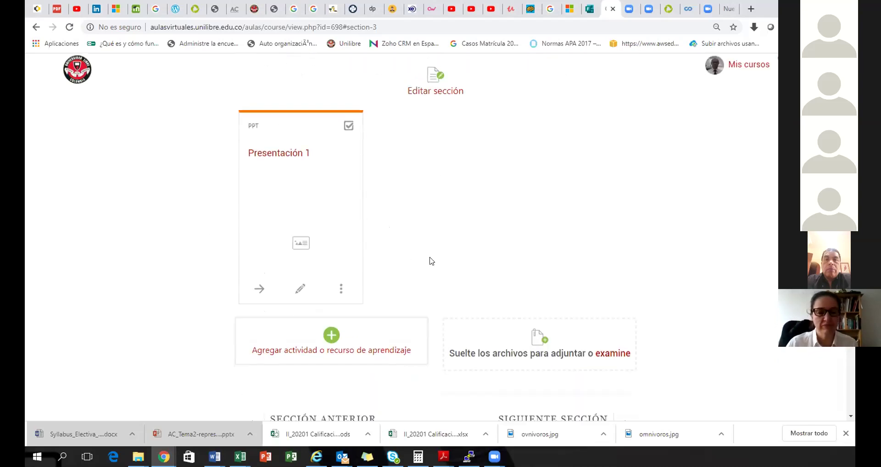
pyautogui.scroll(-2, 432, 260)
pyautogui.click(321, 270)
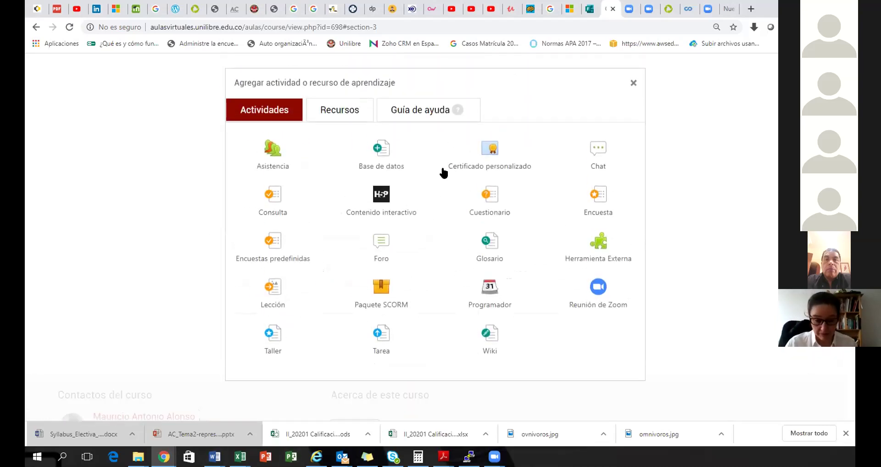
pyautogui.click(334, 109)
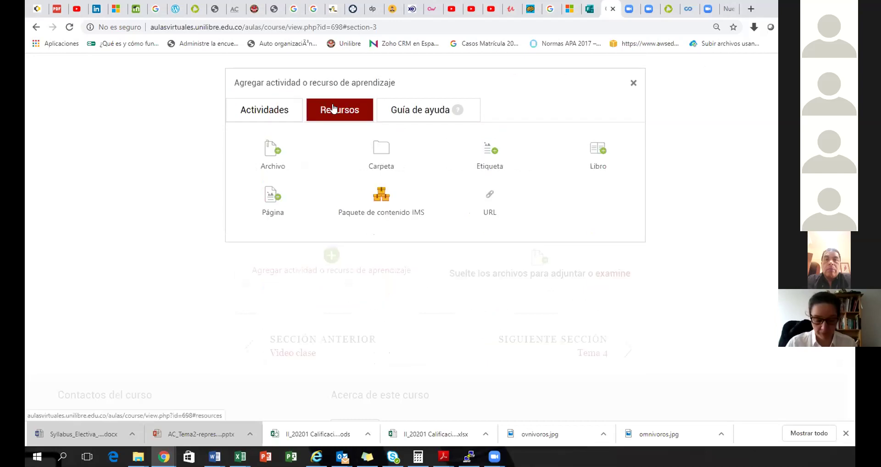
pyautogui.click(290, 110)
pyautogui.click(378, 339)
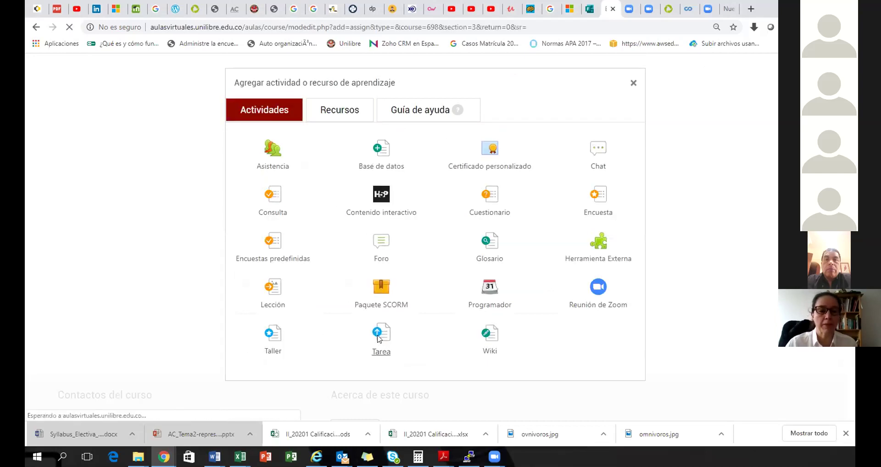
pyautogui.scroll(-2, 52, 248)
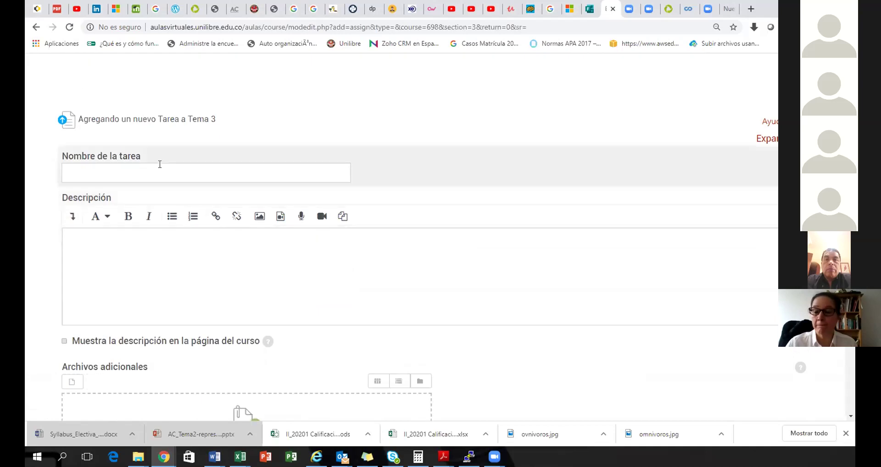
# Name the assignment 'Tarea 1' and type a placeholder description
pyautogui.click(160, 165)
pyautogui.write('TY')
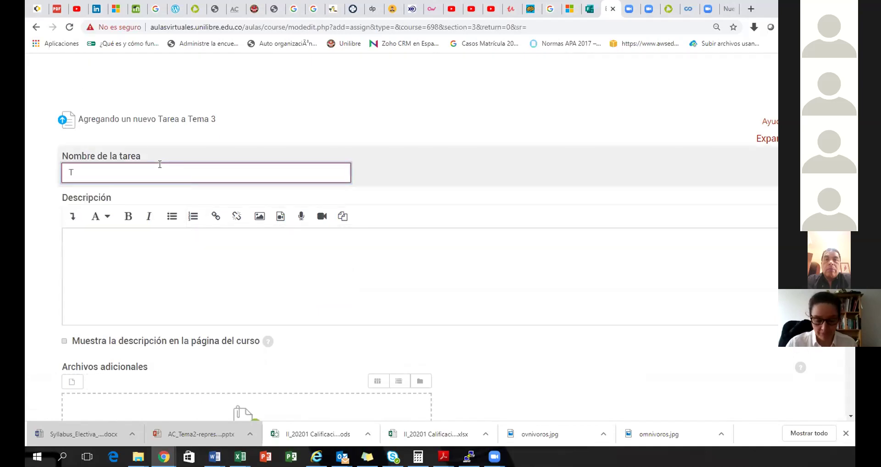
pyautogui.press('BackSpace')
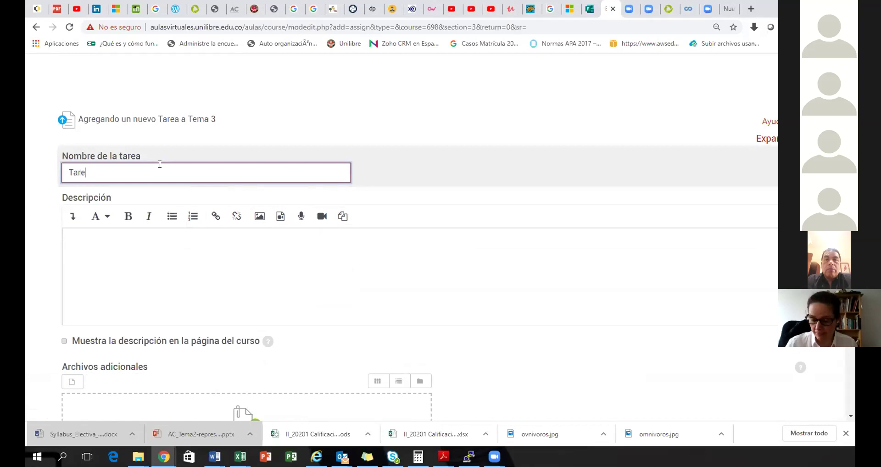
pyautogui.click(150, 247)
pyautogui.write('dfbdfhdfhdfhd dfh d hd ghj')
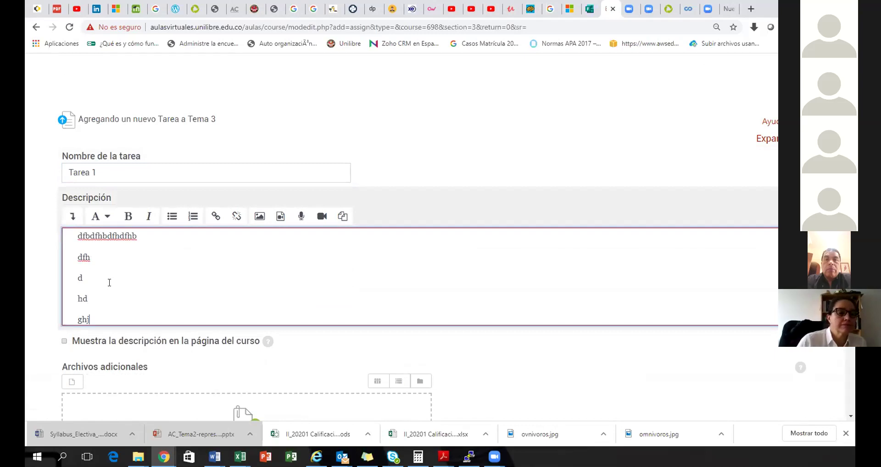
# Open submissions 18 March 2020 at 12:00, due 25 March at 18:00, with no cut-off date
pyautogui.scroll(-3, 91, 293)
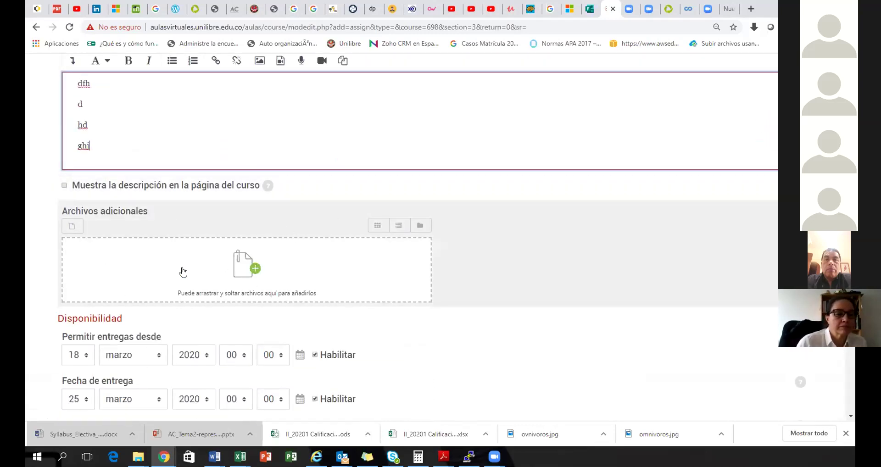
pyautogui.scroll(-1, 200, 334)
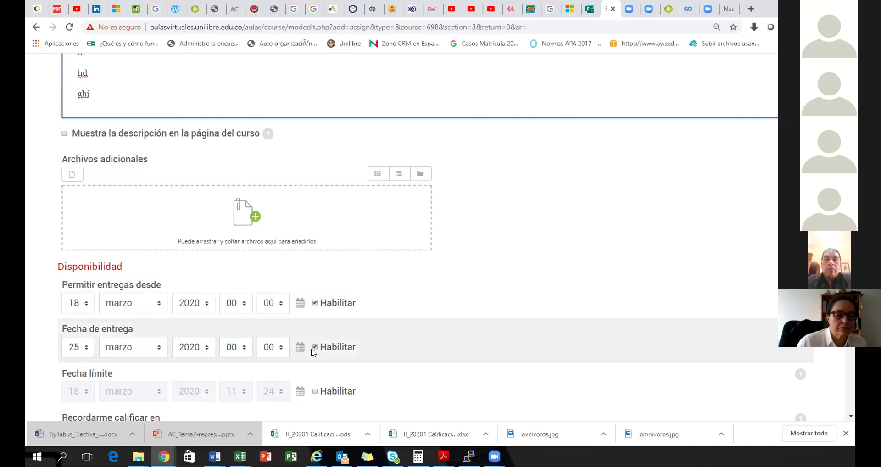
pyautogui.scroll(-1, 75, 254)
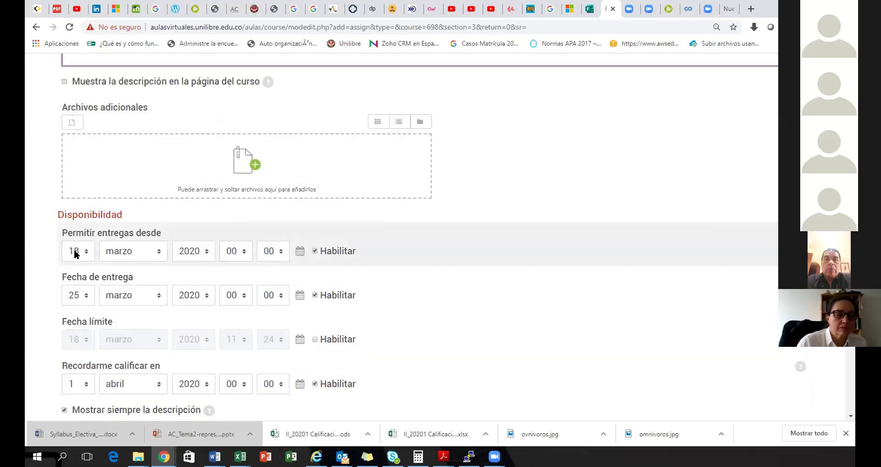
pyautogui.click(236, 255)
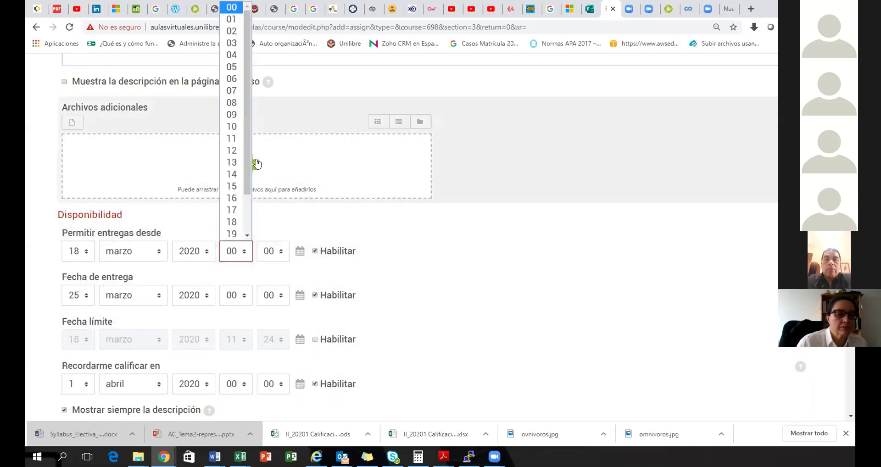
pyautogui.click(233, 150)
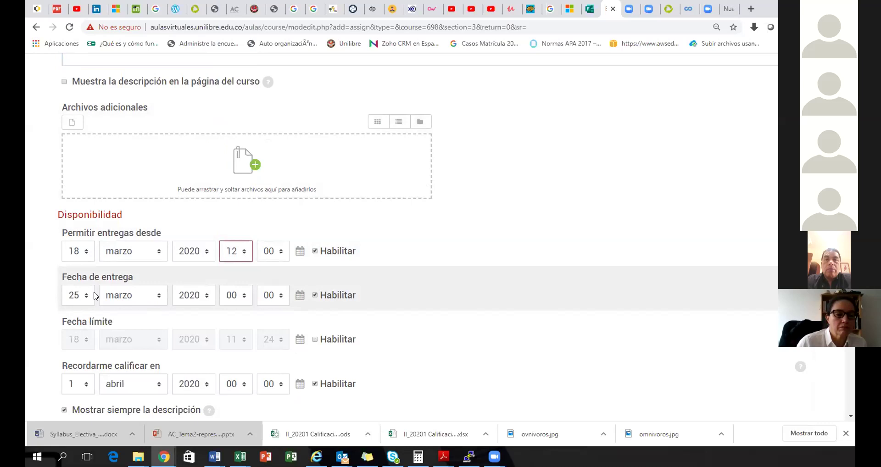
pyautogui.click(300, 296)
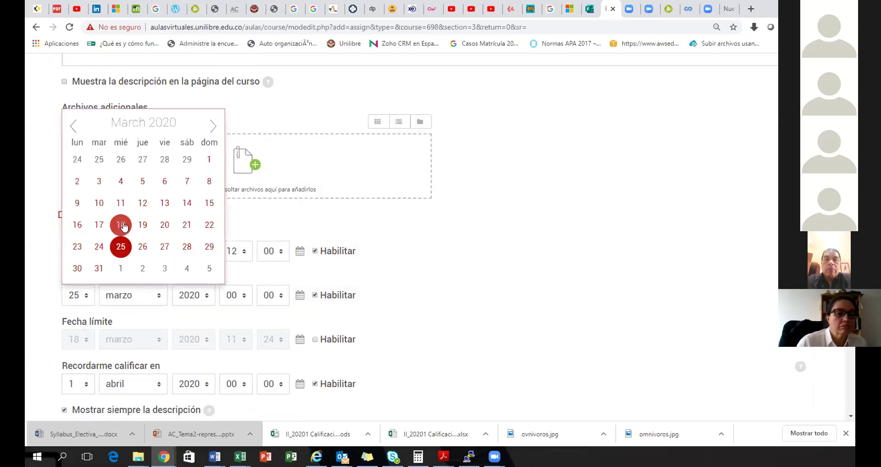
pyautogui.click(121, 248)
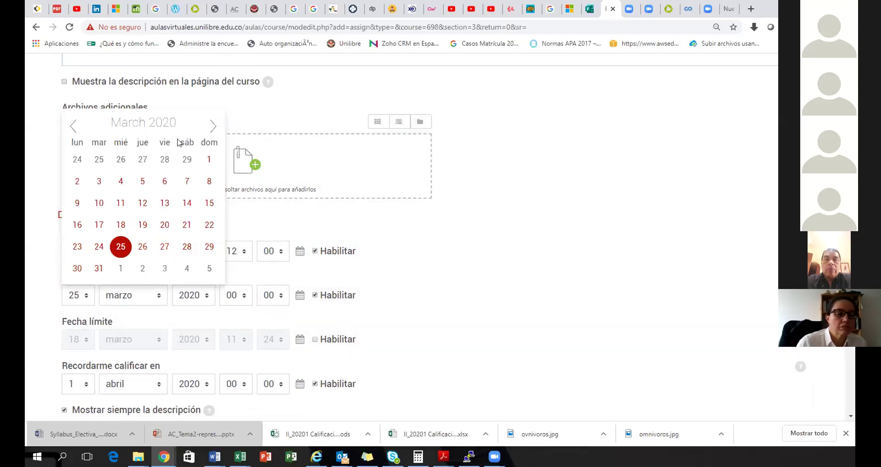
pyautogui.click(378, 279)
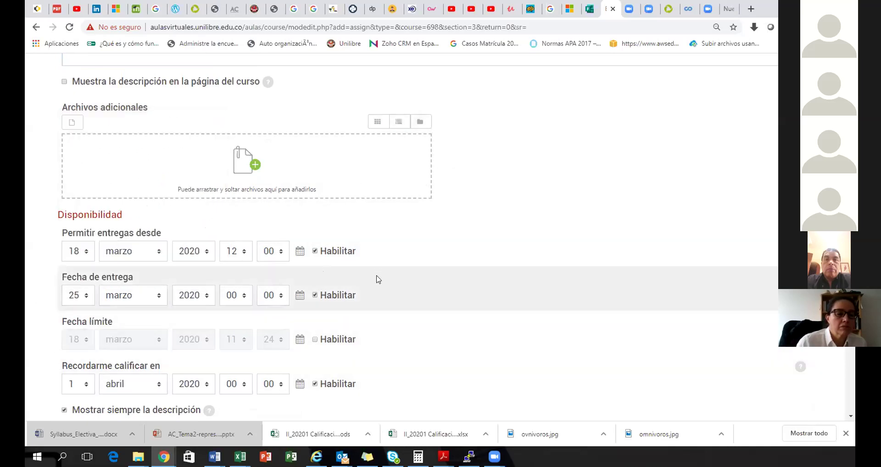
pyautogui.click(242, 295)
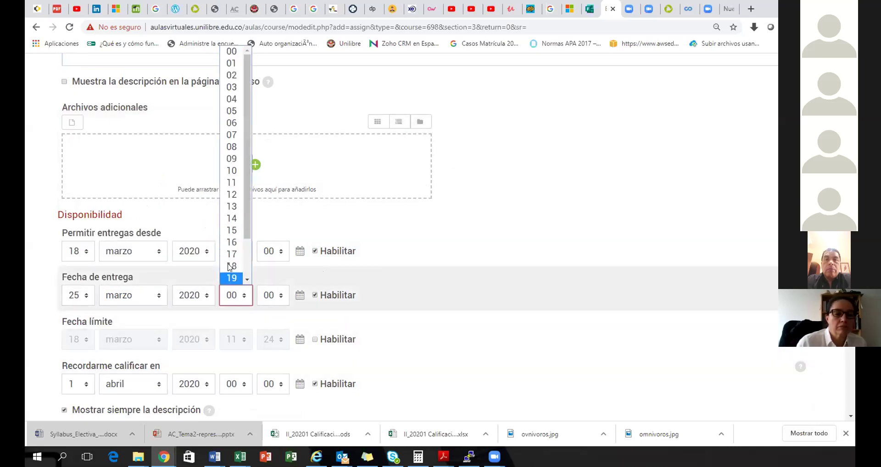
pyautogui.click(231, 266)
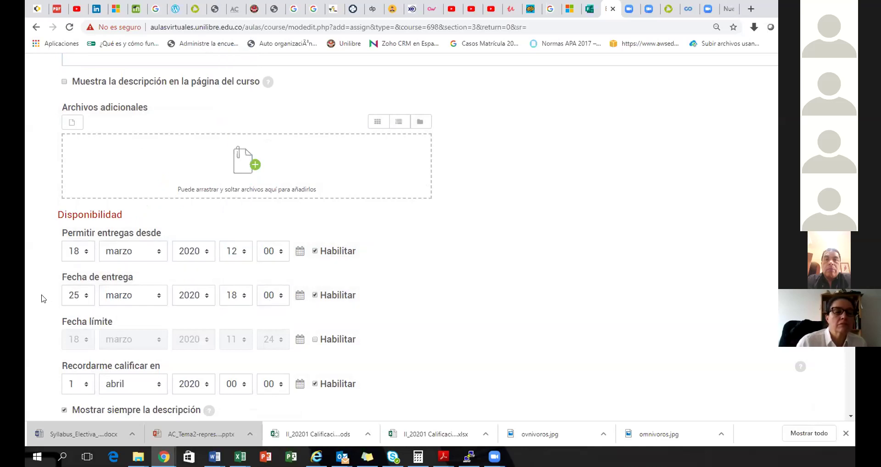
pyautogui.scroll(-1, 41, 299)
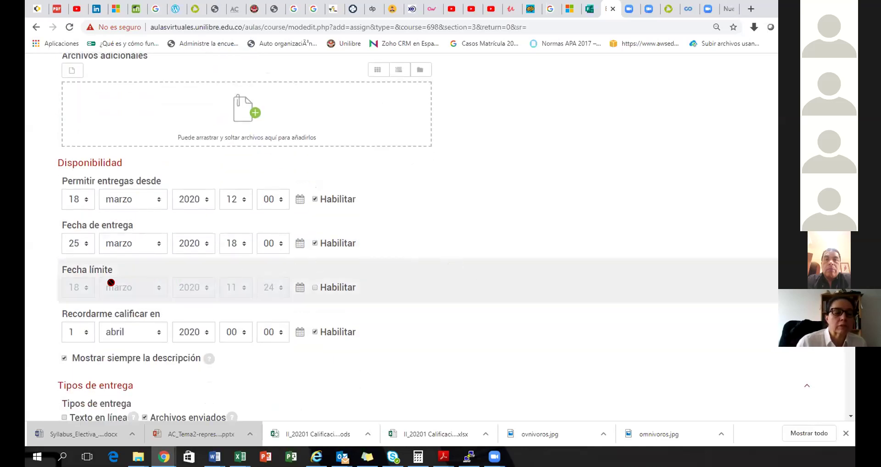
pyautogui.click(315, 290)
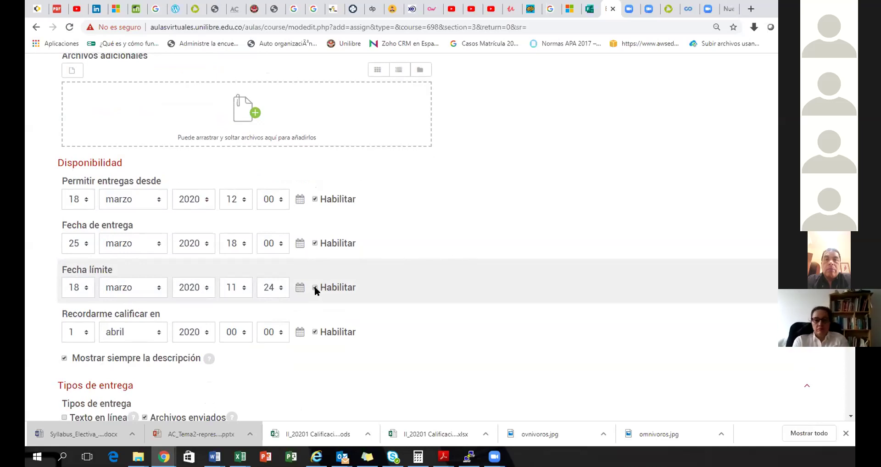
pyautogui.click(315, 288)
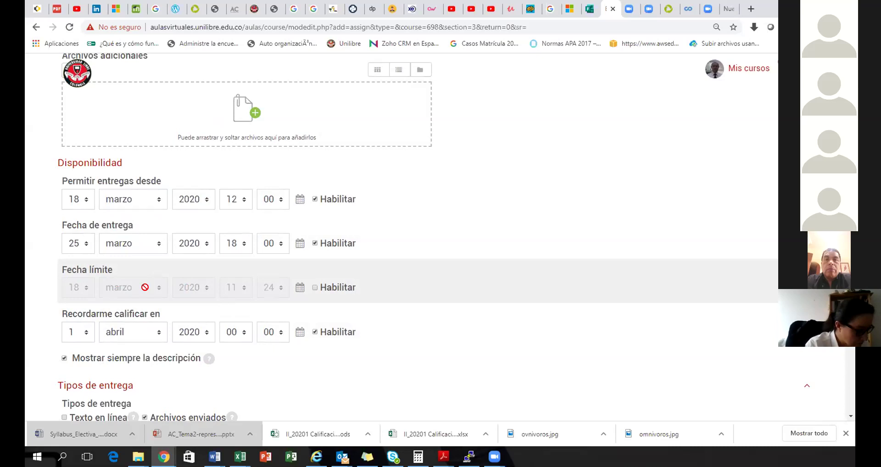
pyautogui.scroll(-2, 46, 282)
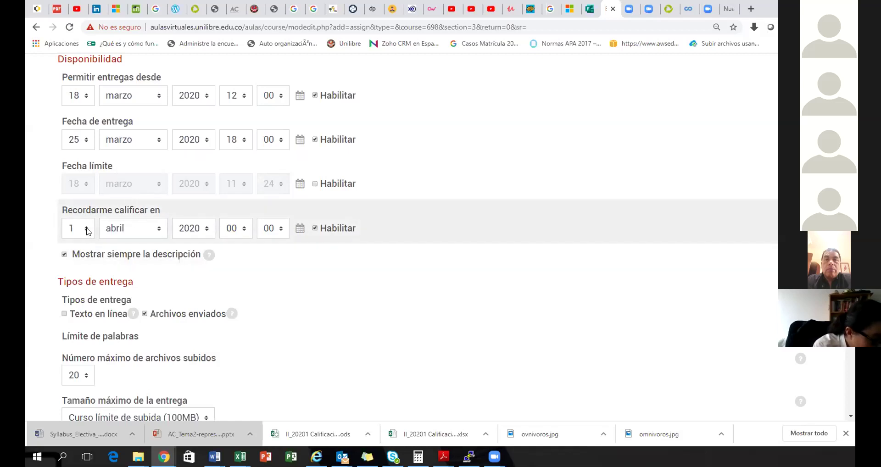
# Keep online text off and restrict file submissions to 1 file of at most 1MB
pyautogui.scroll(-3, 57, 217)
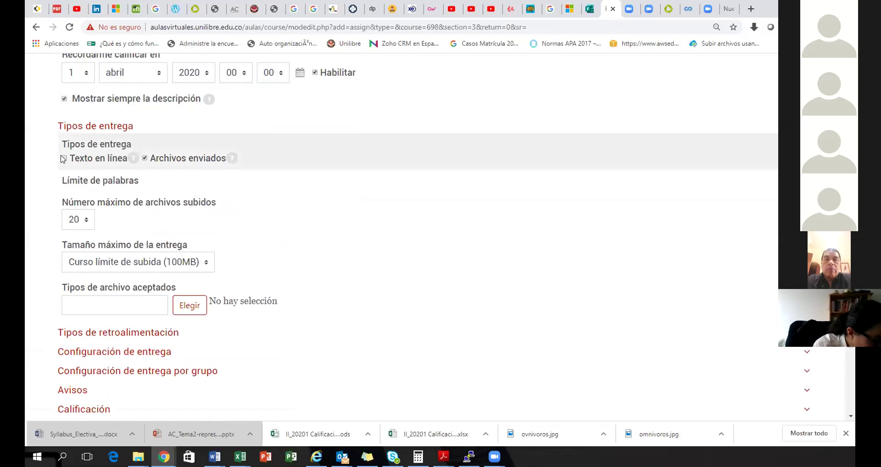
pyautogui.click(63, 159)
pyautogui.click(64, 159)
pyautogui.click(64, 158)
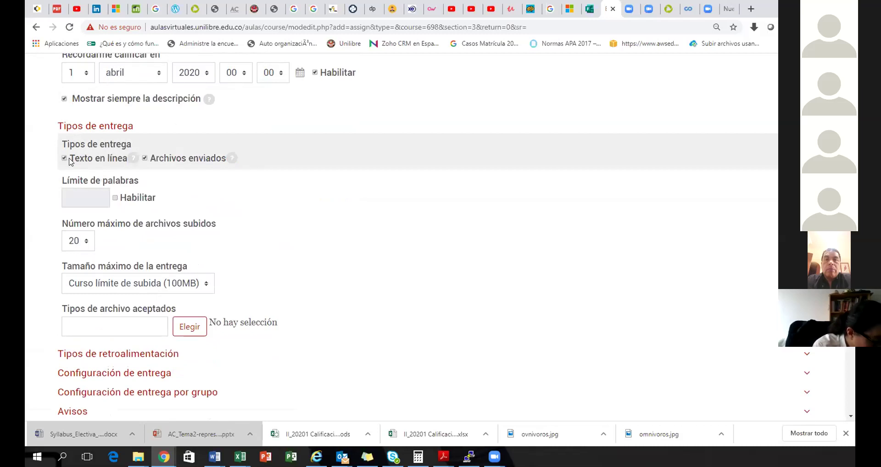
pyautogui.click(64, 158)
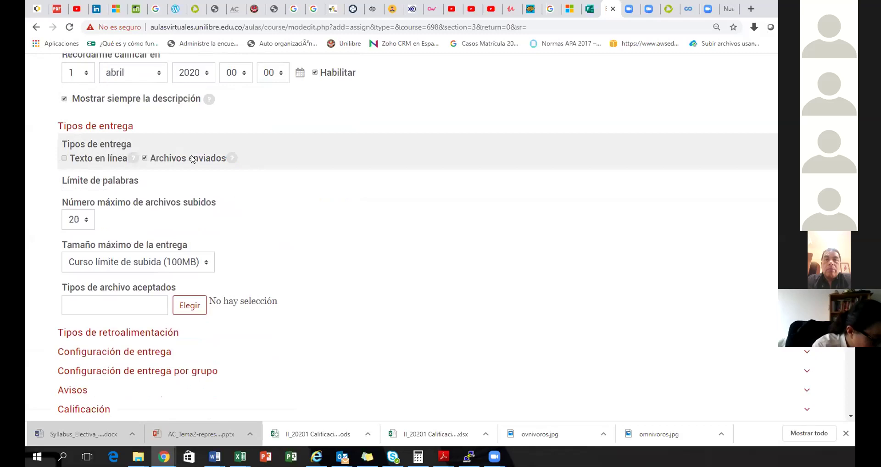
pyautogui.scroll(-1, 114, 159)
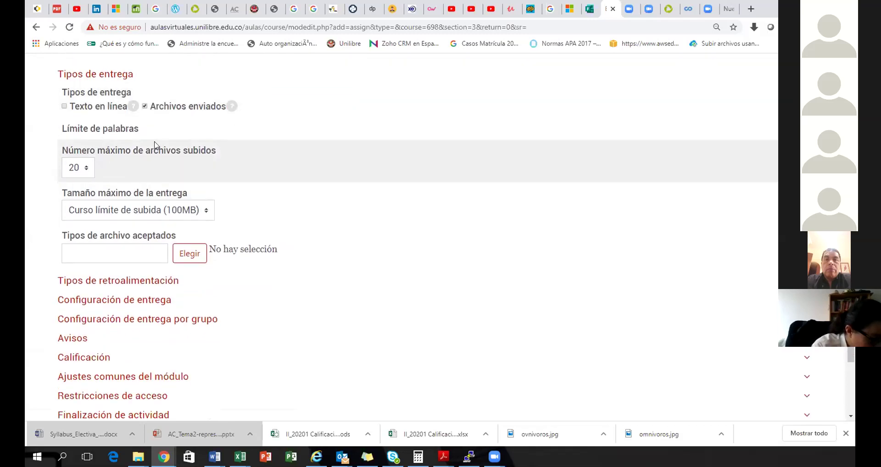
pyautogui.click(87, 168)
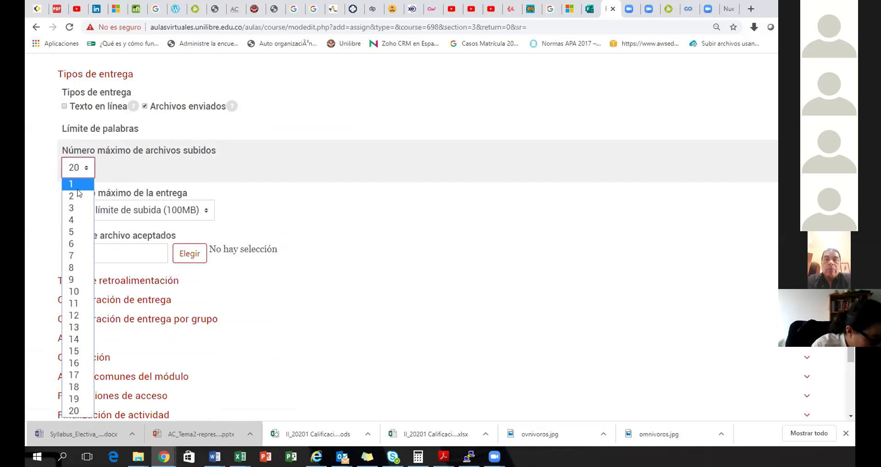
pyautogui.click(81, 184)
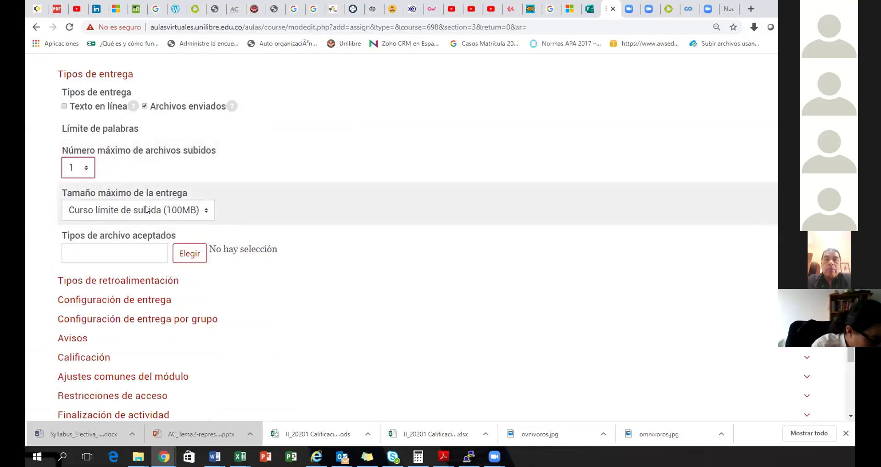
pyautogui.click(147, 210)
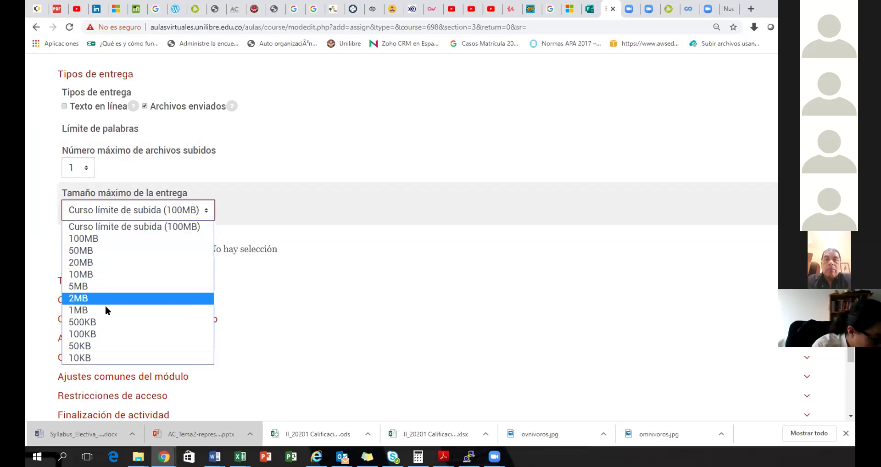
pyautogui.click(89, 311)
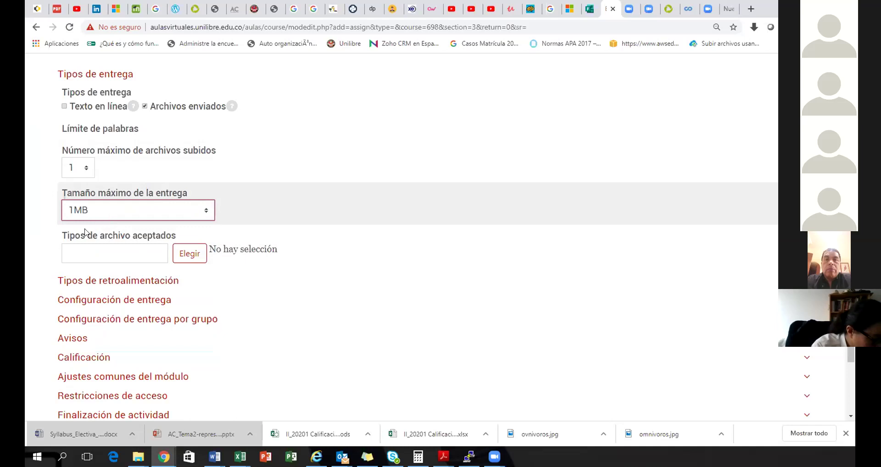
pyautogui.scroll(-1, 103, 215)
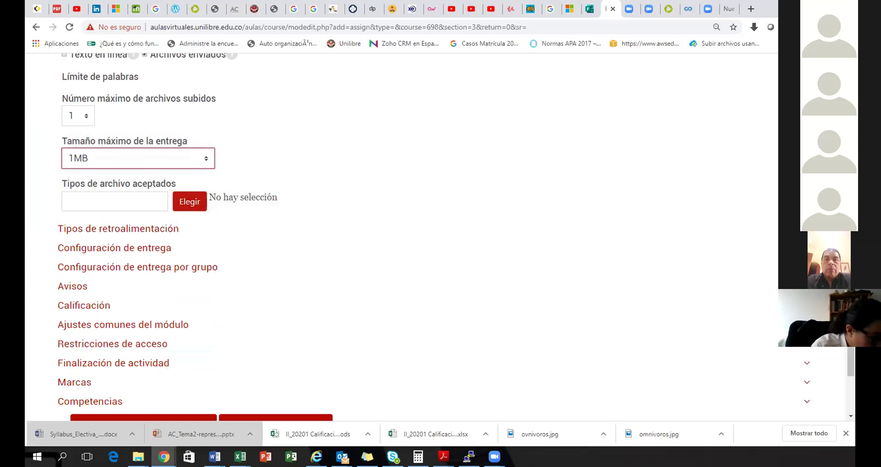
pyautogui.scroll(-1, 28, 239)
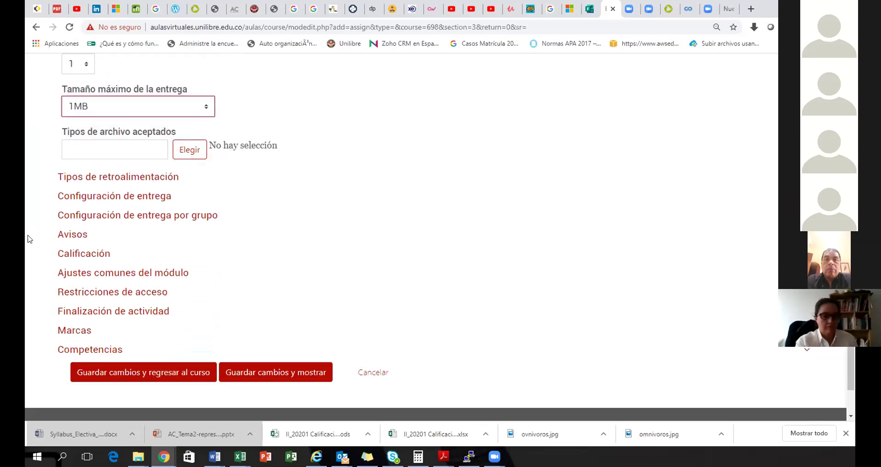
# Expand Calificación and change Puntuación máxima from 100 to 50
pyautogui.click(71, 257)
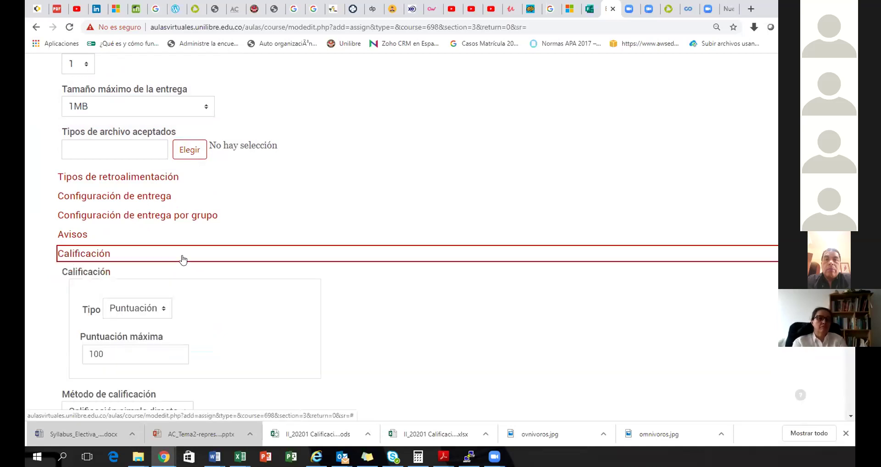
pyautogui.scroll(-2, 182, 257)
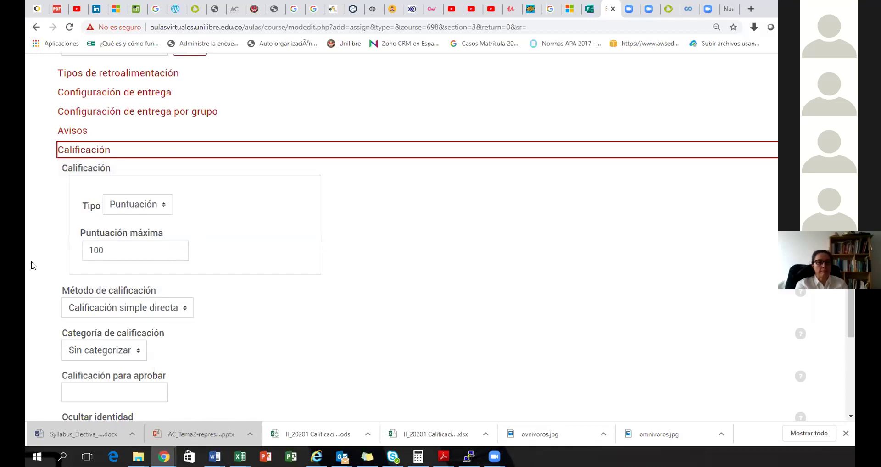
pyautogui.scroll(-2, 31, 261)
pyautogui.doubleClick(100, 142)
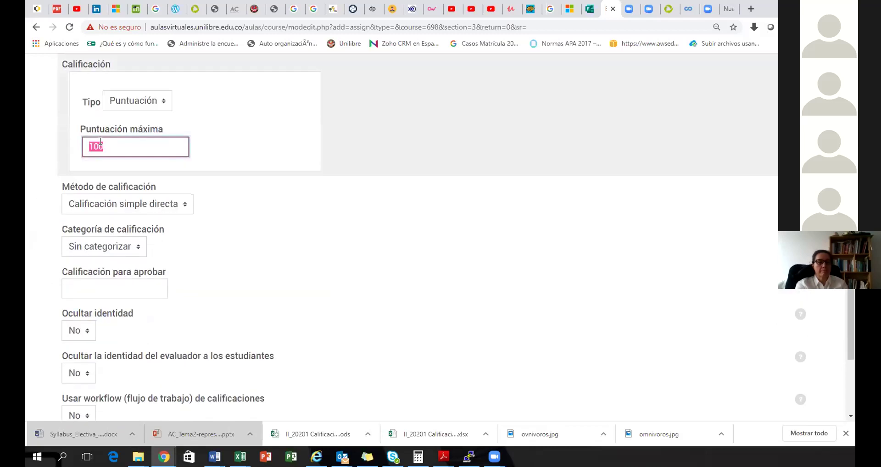
pyautogui.write('50')
pyautogui.click(29, 178)
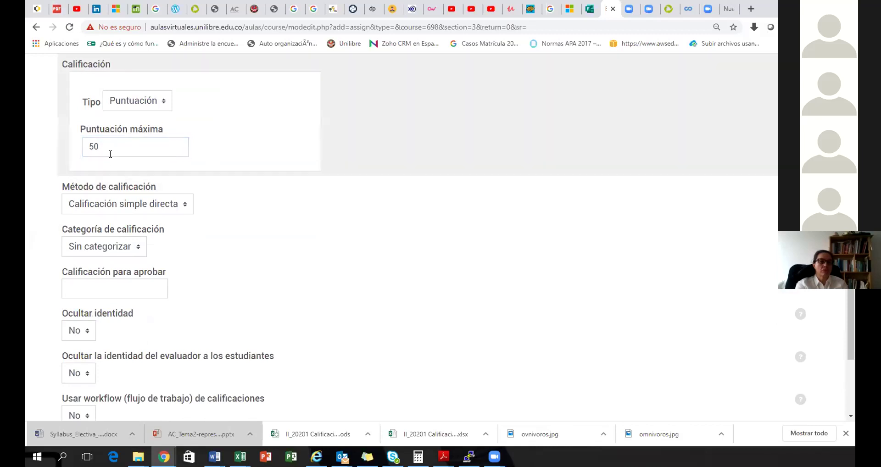
pyautogui.scroll(-1, 112, 151)
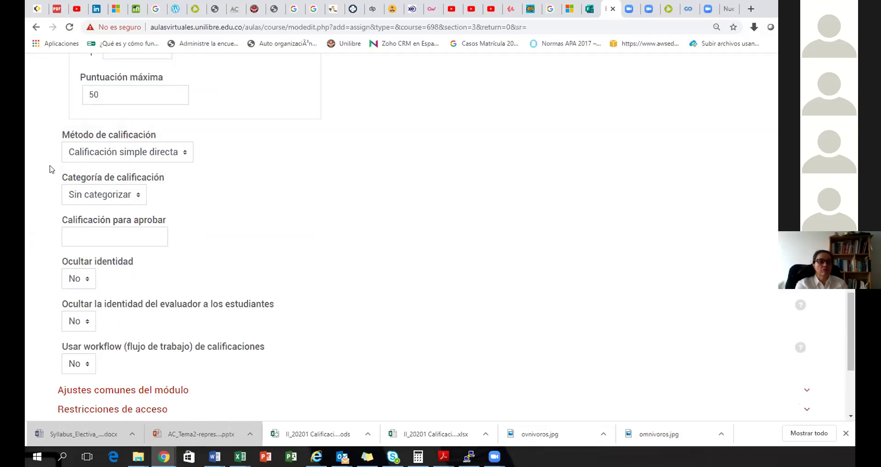
pyautogui.scroll(-2, 74, 156)
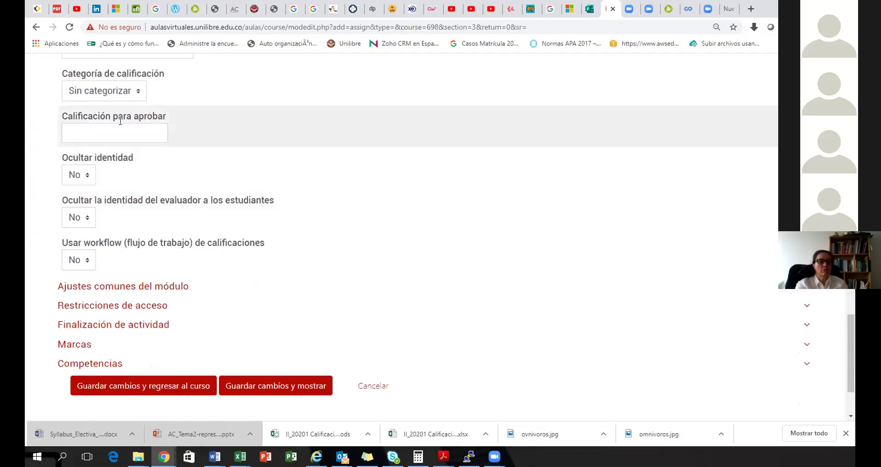
# Leave the passing grade blank and save with Guardar cambios y mostrar
pyautogui.click(81, 130)
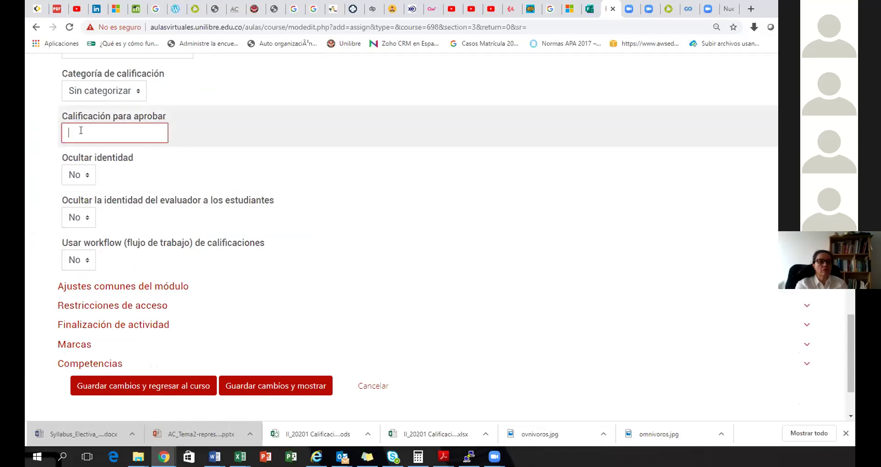
pyautogui.click(30, 213)
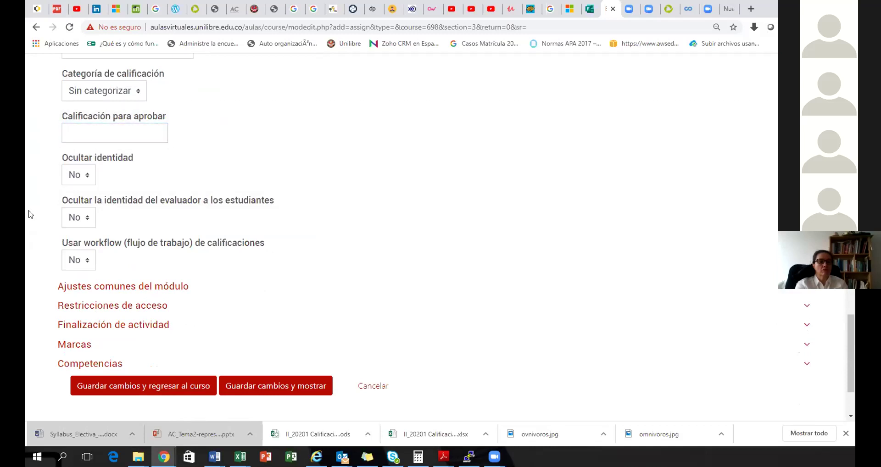
pyautogui.click(85, 133)
pyautogui.scroll(3, 87, 133)
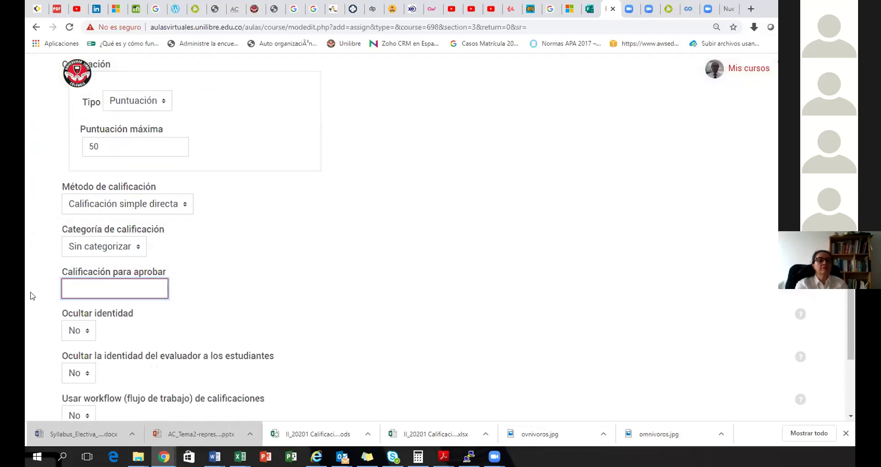
pyautogui.scroll(-3, 30, 296)
pyautogui.scroll(-2, 30, 296)
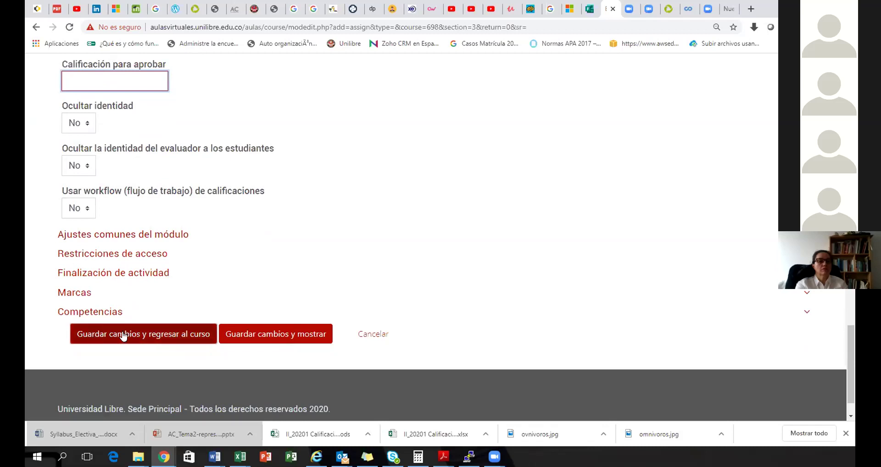
pyautogui.click(263, 340)
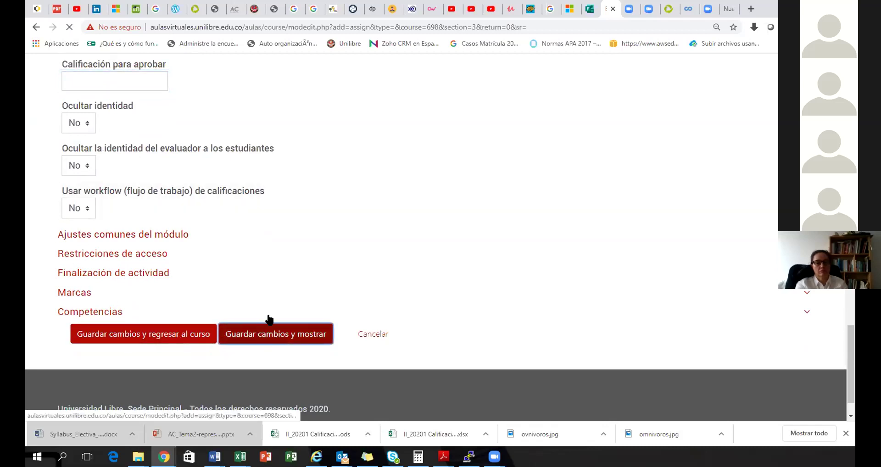
# Scroll the Tarea 1 page and highlight the total of 97 in the submissions summary
pyautogui.scroll(-2, 276, 276)
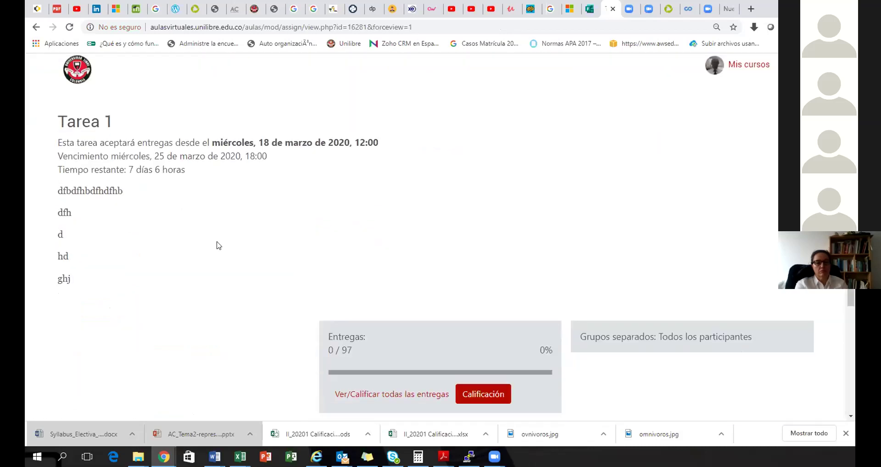
pyautogui.scroll(-2, 591, 157)
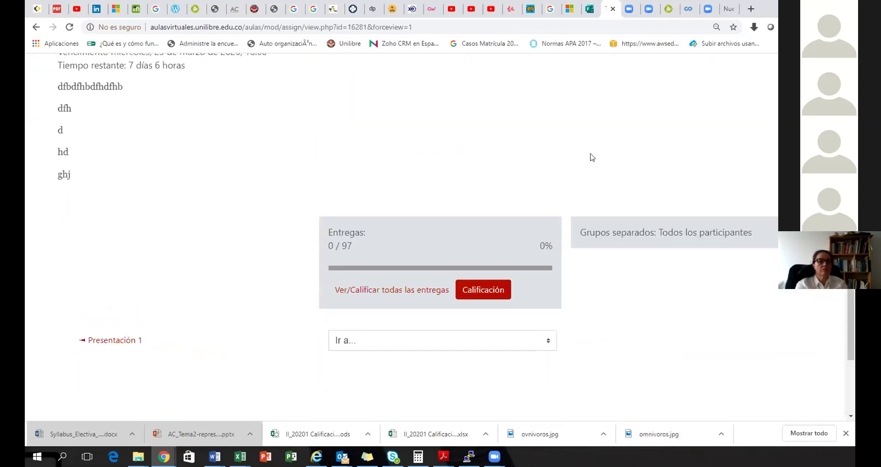
pyautogui.moveTo(329, 247); pyautogui.dragTo(356, 250)
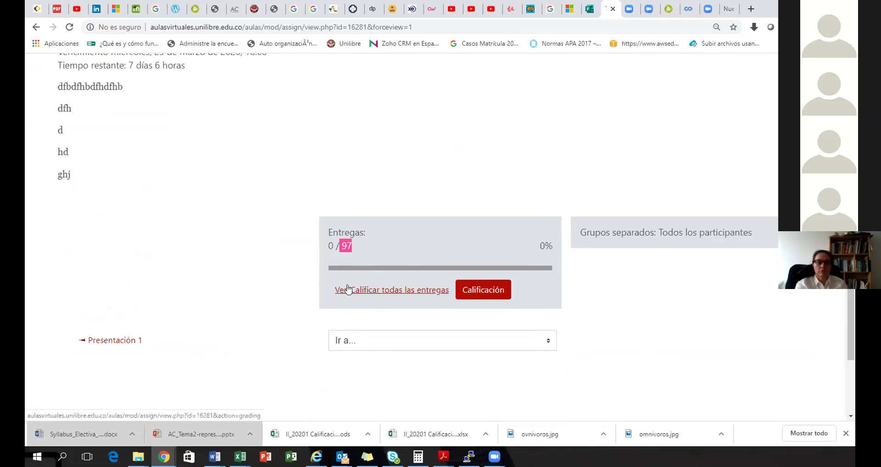
# Open the Ver/Calificar todas las entregas grading table and scroll through it
pyautogui.click(371, 293)
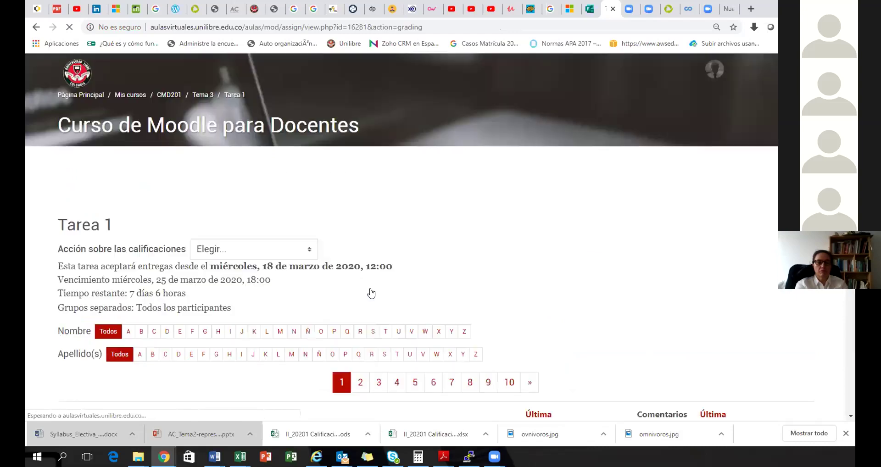
pyautogui.scroll(-2, 113, 308)
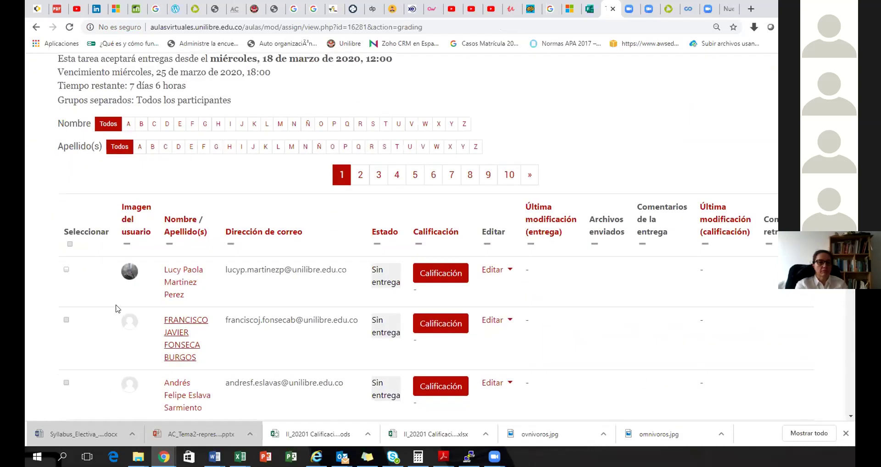
pyautogui.scroll(-2, 248, 293)
pyautogui.scroll(-10, 264, 257)
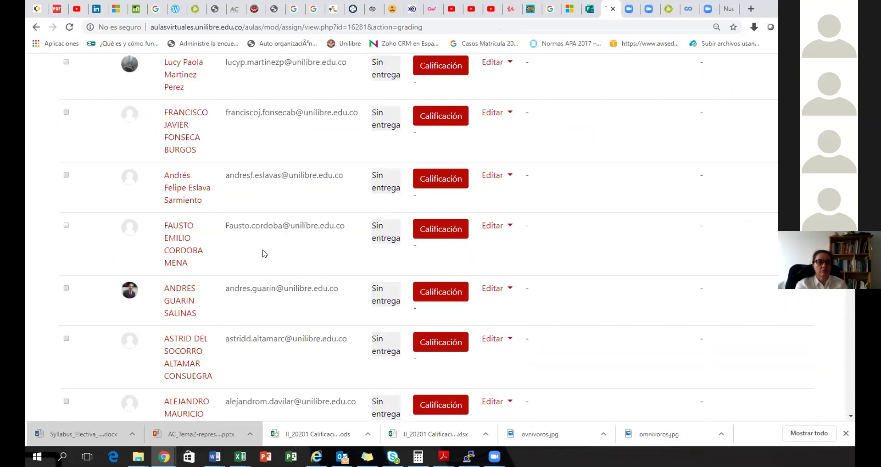
pyautogui.scroll(-3, 161, 257)
pyautogui.scroll(7, 283, 257)
pyautogui.scroll(8, 283, 258)
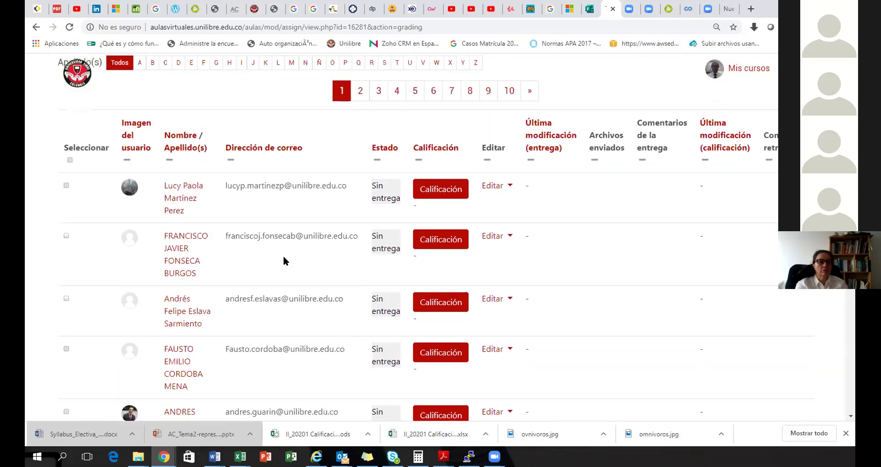
pyautogui.scroll(-5, 376, 320)
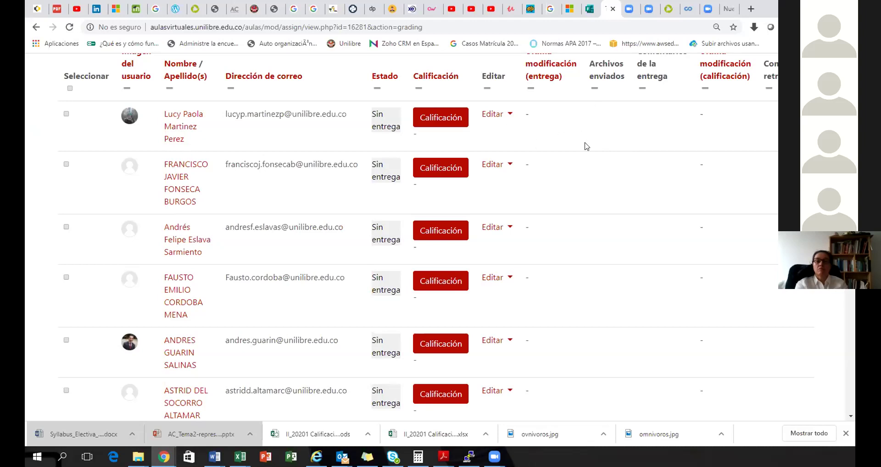
pyautogui.scroll(-10, 90, 283)
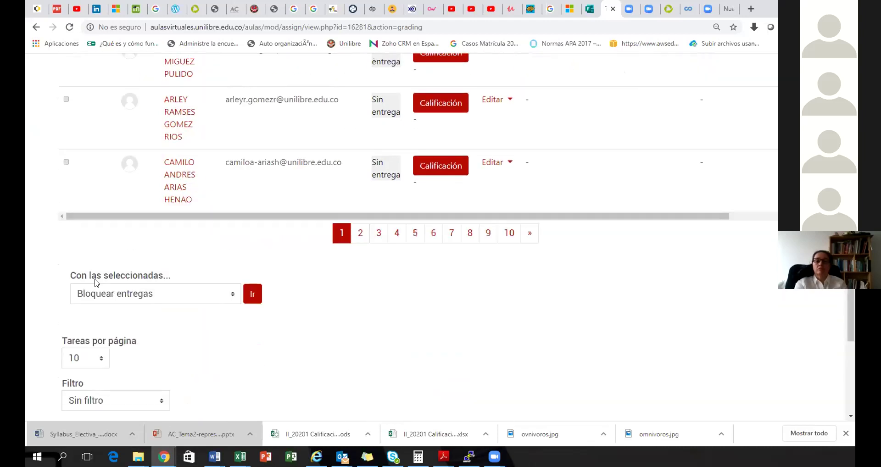
pyautogui.scroll(-4, 184, 239)
pyautogui.scroll(2, 250, 240)
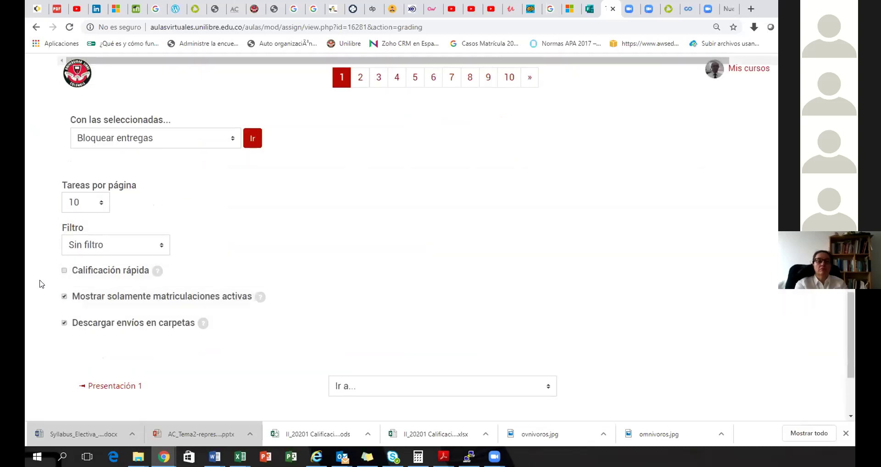
# Turn on Calificación rápida and check the first students' grade boxes out of 50,00
pyautogui.click(64, 271)
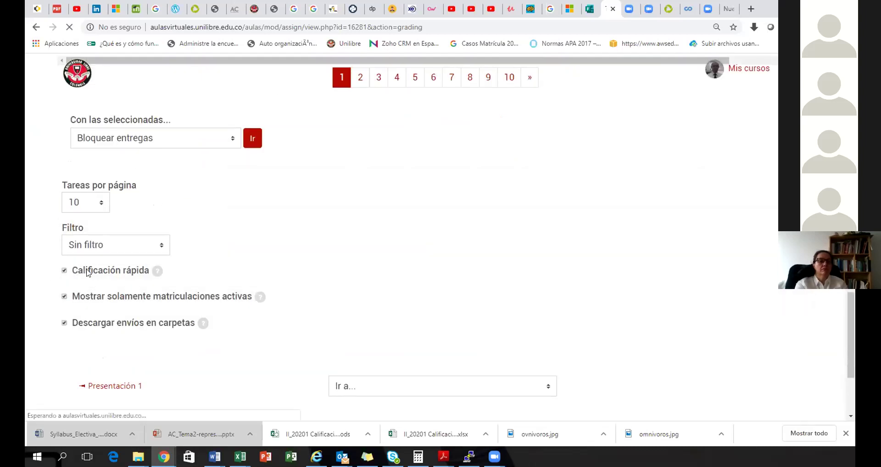
pyautogui.scroll(-5, 524, 240)
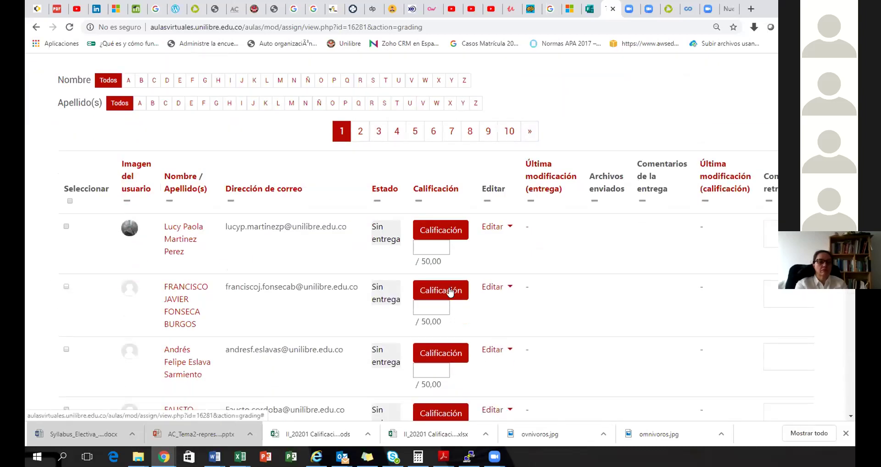
pyautogui.click(434, 248)
pyautogui.click(423, 309)
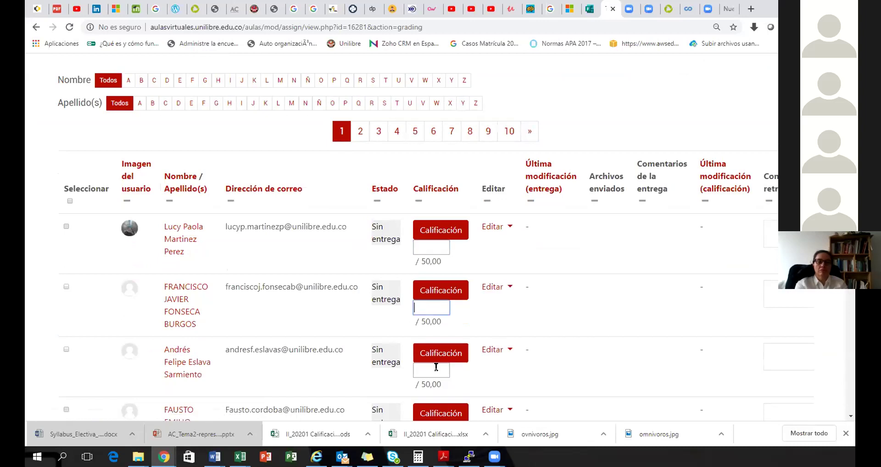
pyautogui.click(424, 370)
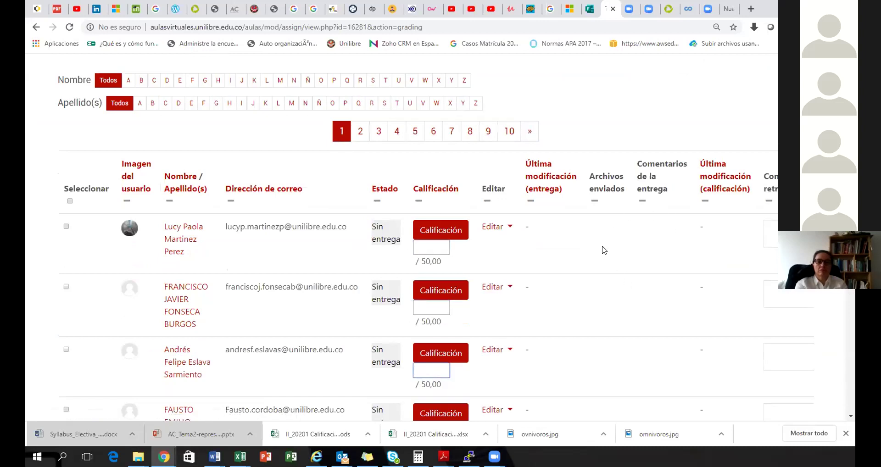
pyautogui.scroll(-6, 222, 299)
pyautogui.scroll(-7, 222, 299)
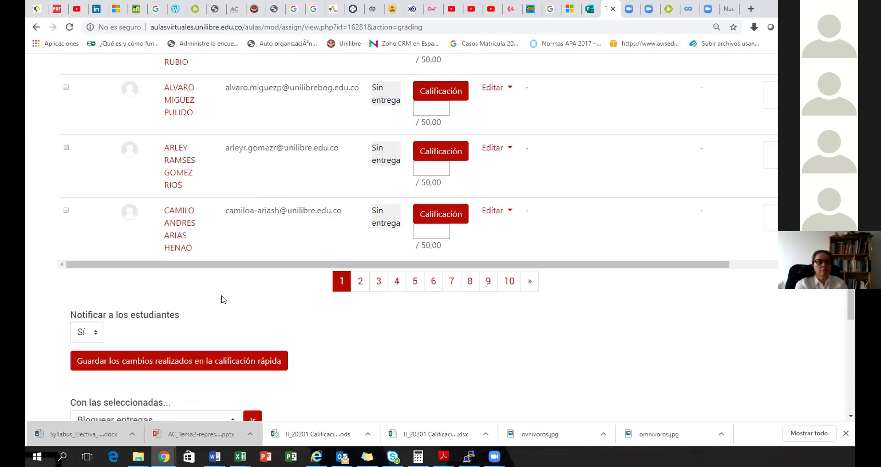
pyautogui.scroll(10, 222, 299)
pyautogui.scroll(10, 222, 298)
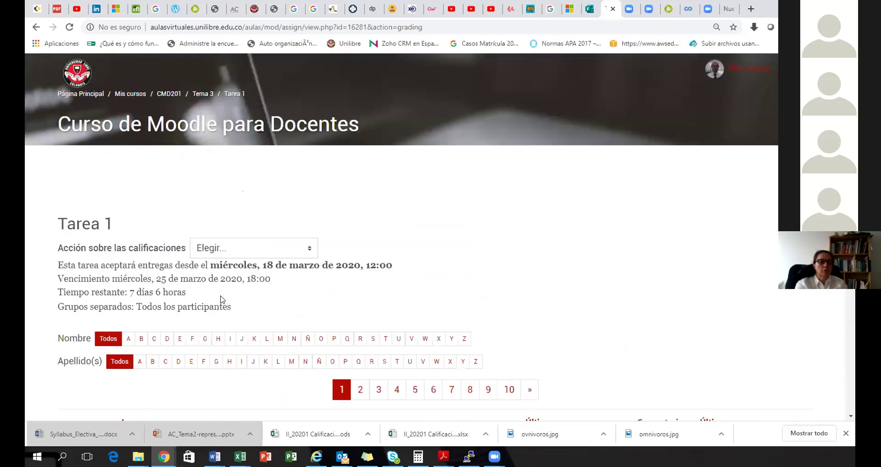
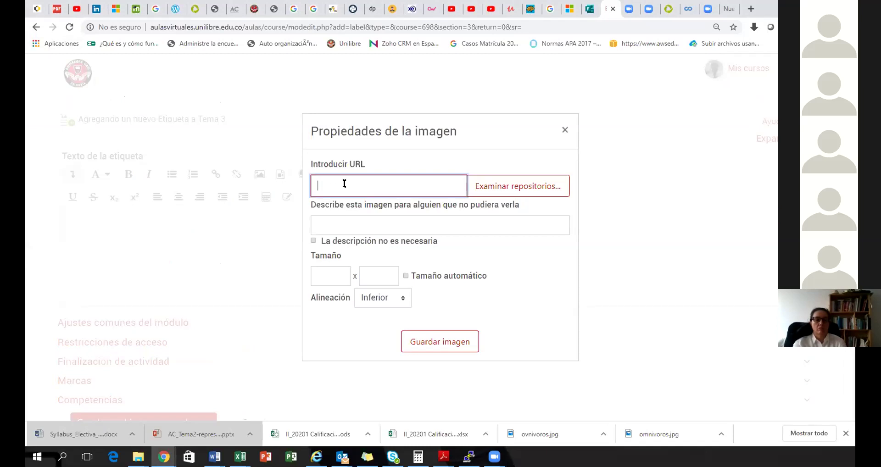
# Upload team.jpg from the Imágenes folder as the label image (1688 × 1125)
pyautogui.click(514, 186)
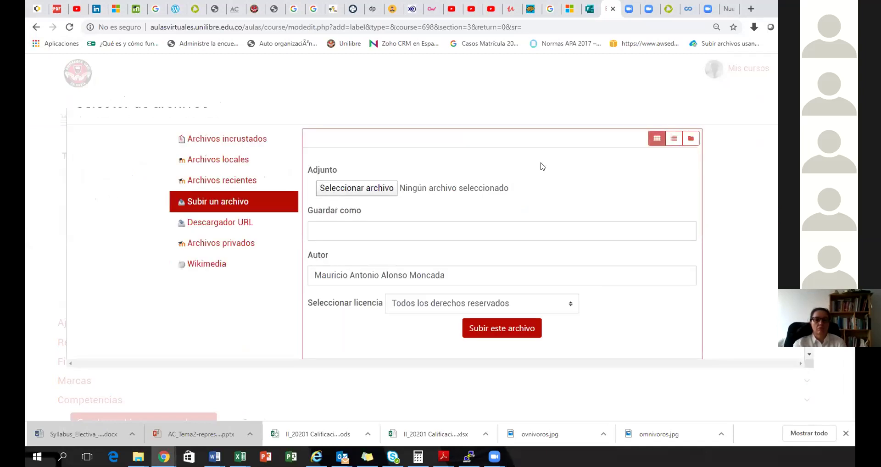
pyautogui.click(362, 188)
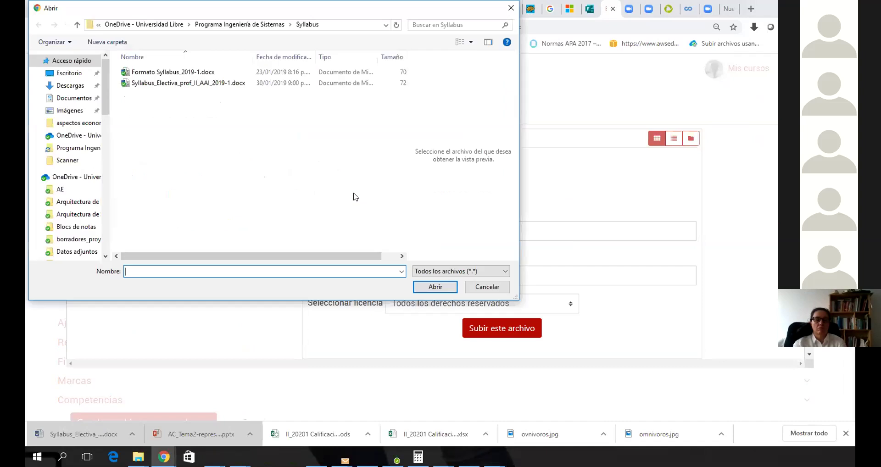
pyautogui.click(67, 111)
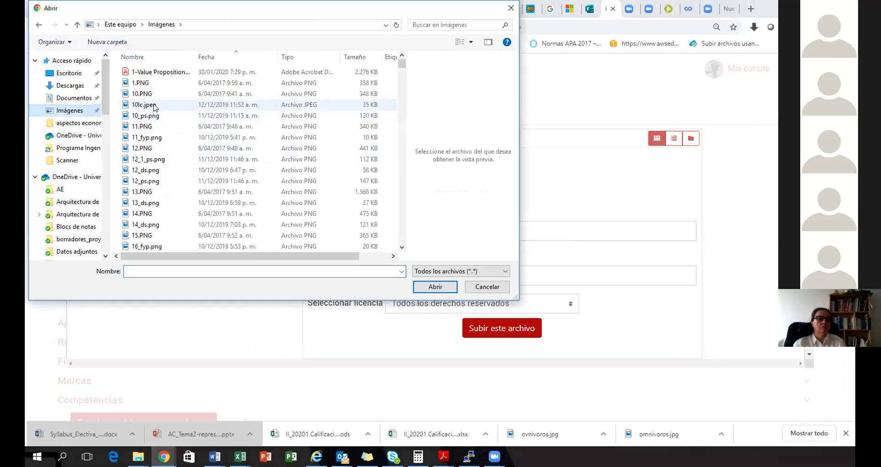
pyautogui.click(139, 149)
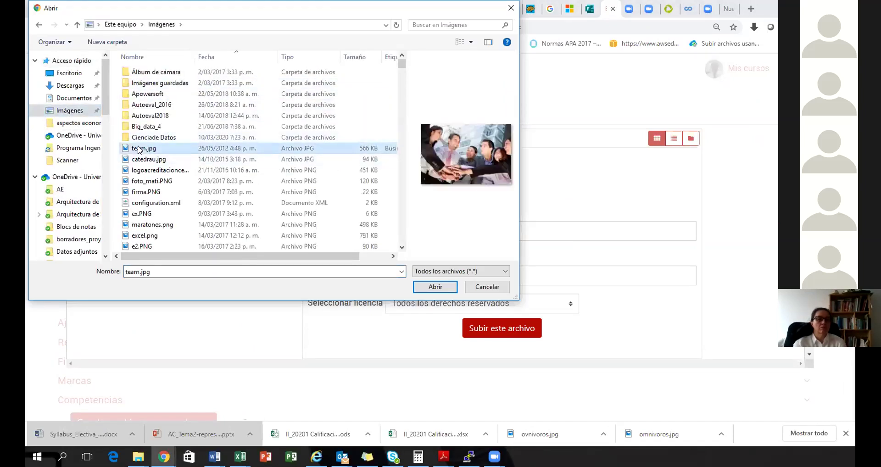
pyautogui.click(423, 286)
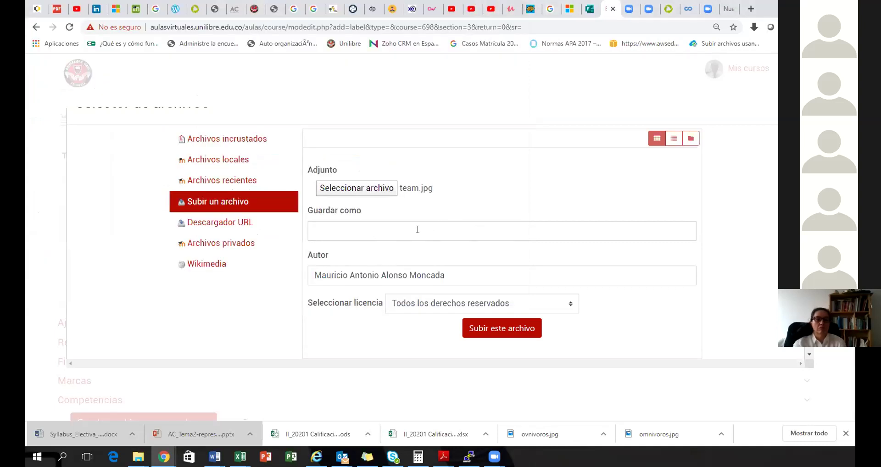
pyautogui.scroll(-1, 459, 275)
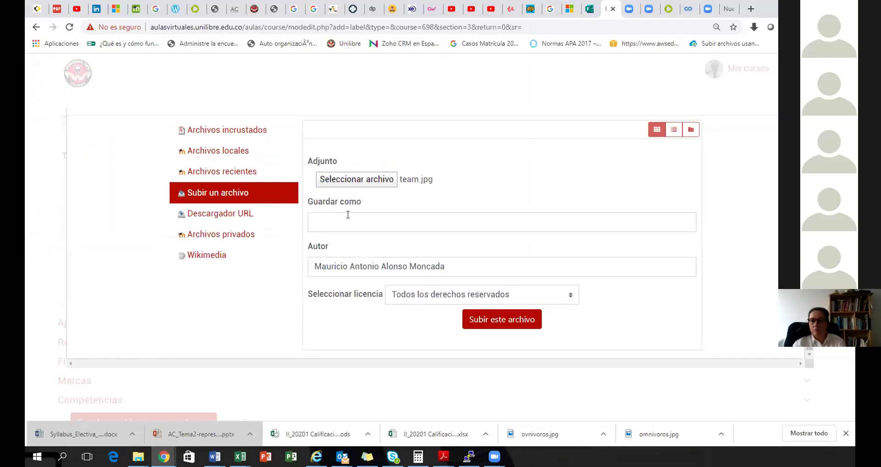
pyautogui.click(495, 321)
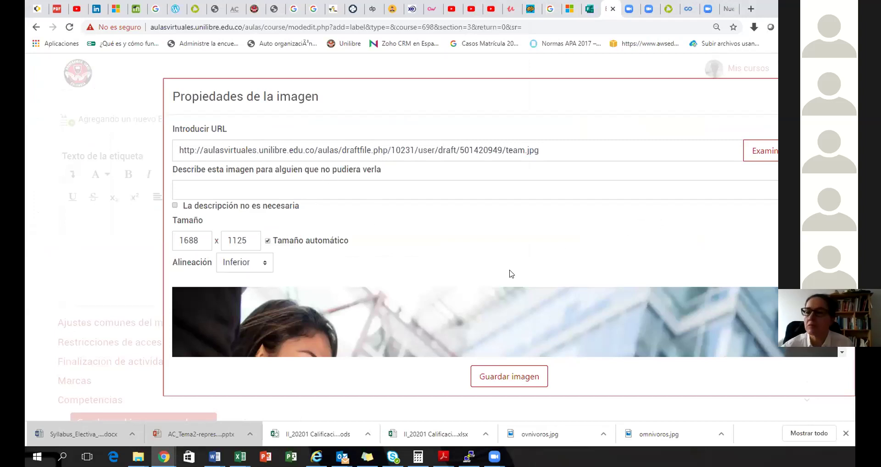
# Enter 'Imagen Equipo' as the image description
pyautogui.click(197, 172)
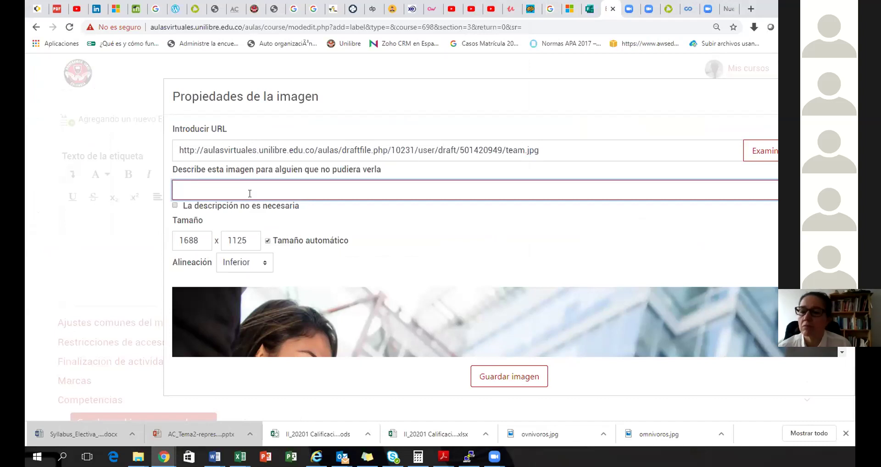
pyautogui.write('Equipo')
pyautogui.press('Home')
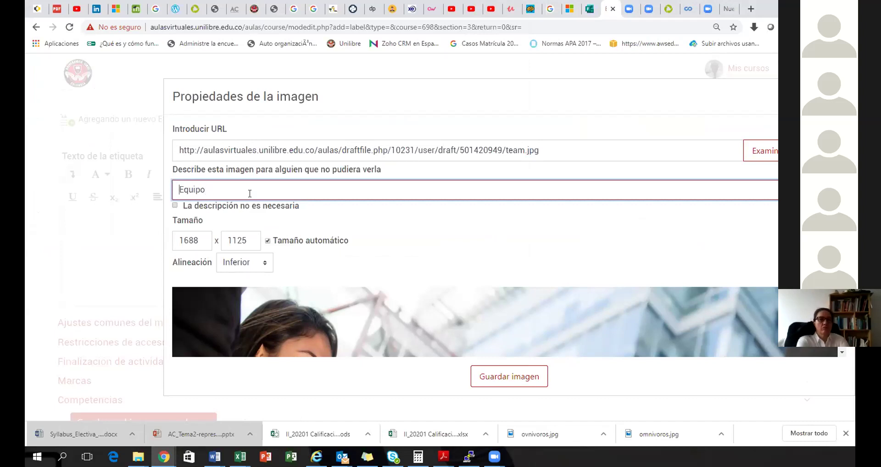
pyautogui.write('ime')
pyautogui.press('BackSpace')
pyautogui.press('BackSpace')
pyautogui.press('BackSpace')
pyautogui.write('Imagen')
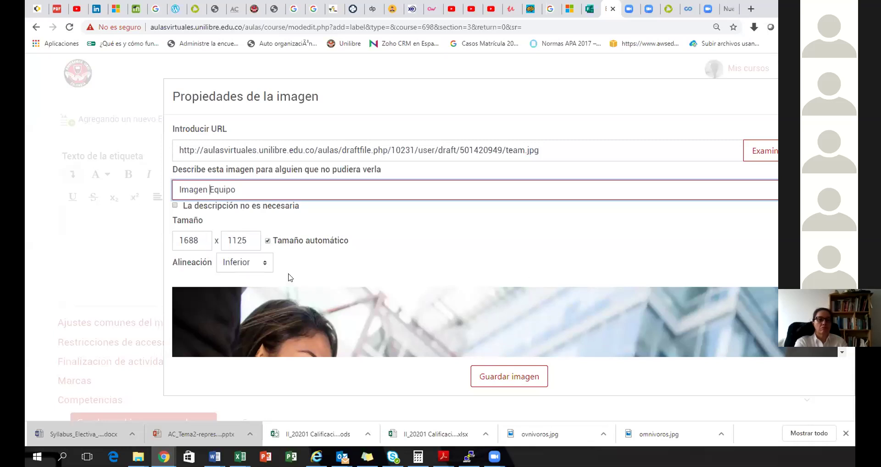
# Resize the photo to width 400 (401 × 267) and keep the alignment at Inferior
pyautogui.click(201, 240)
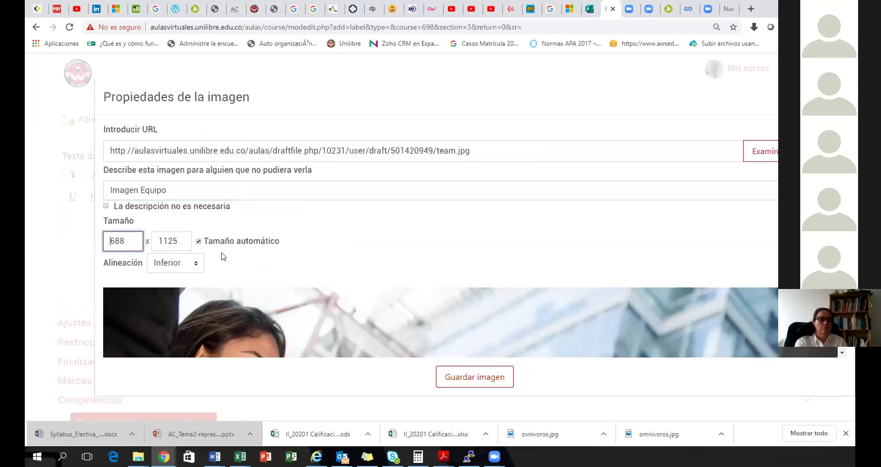
pyautogui.click(172, 235)
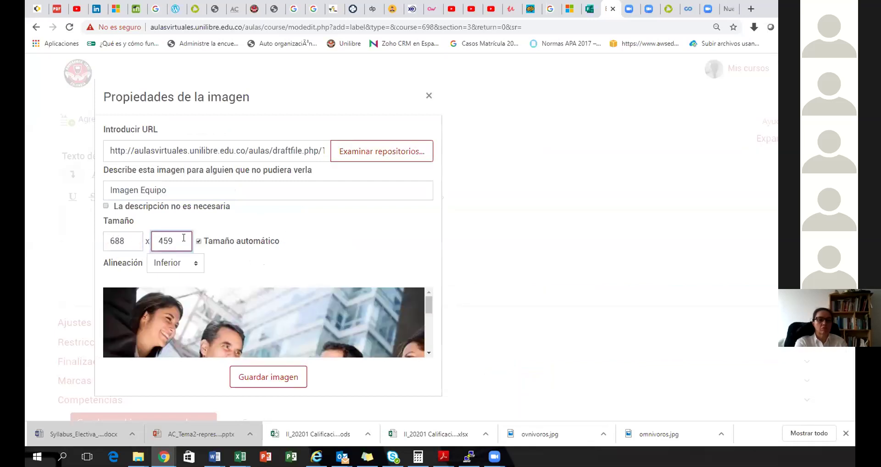
pyautogui.click(121, 241)
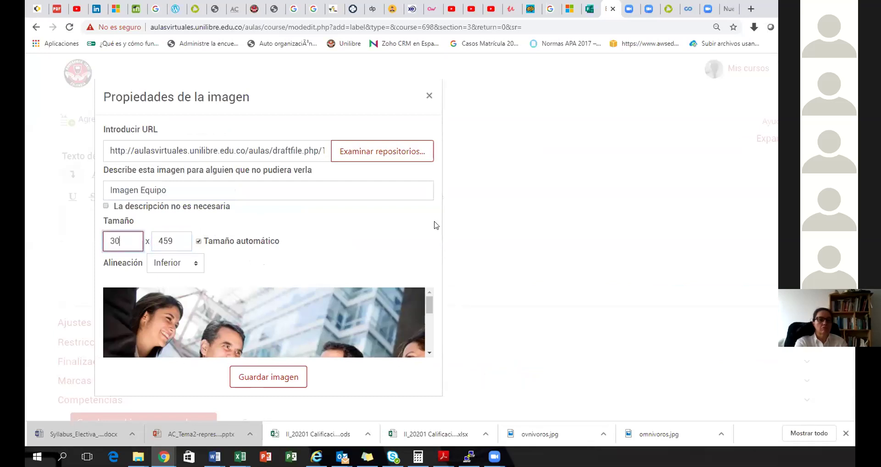
pyautogui.click(163, 241)
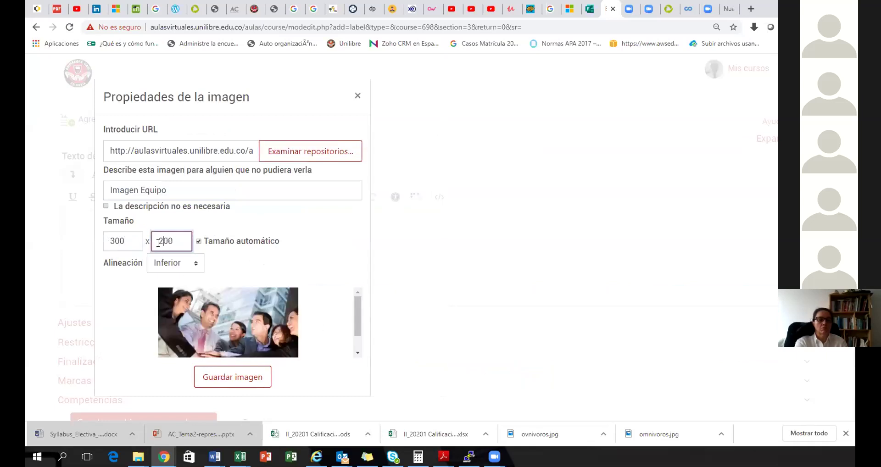
pyautogui.doubleClick(122, 241)
pyautogui.press('BackSpace')
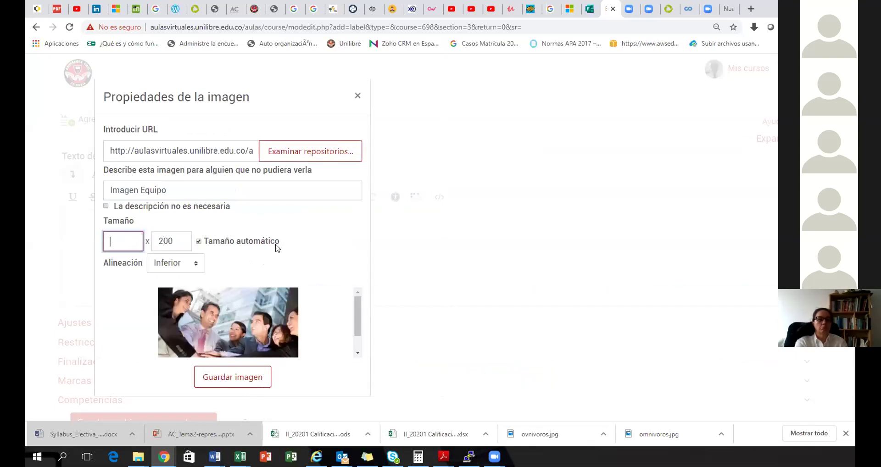
pyautogui.click(173, 240)
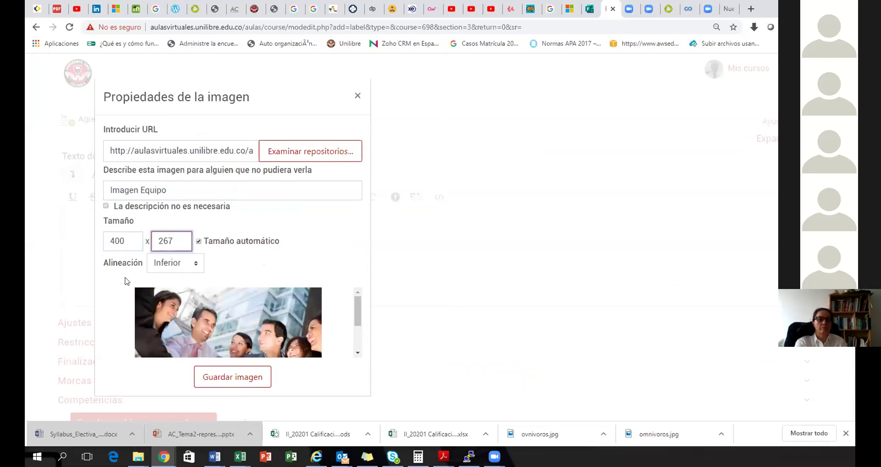
pyautogui.click(175, 263)
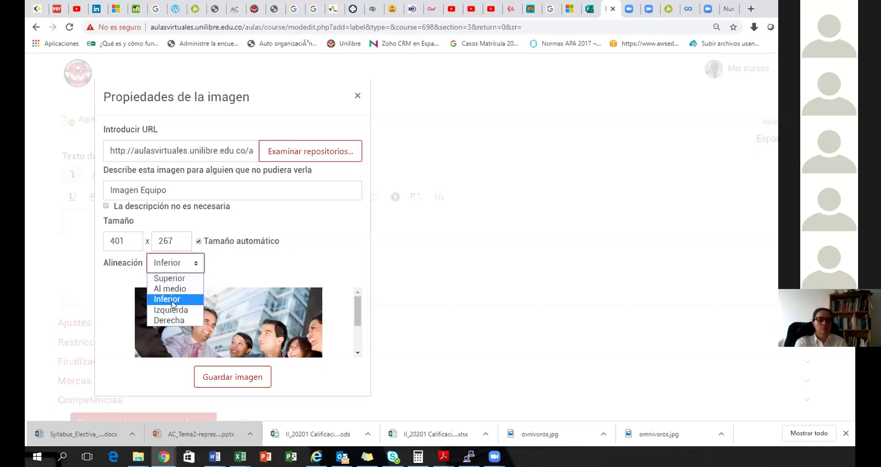
pyautogui.click(130, 282)
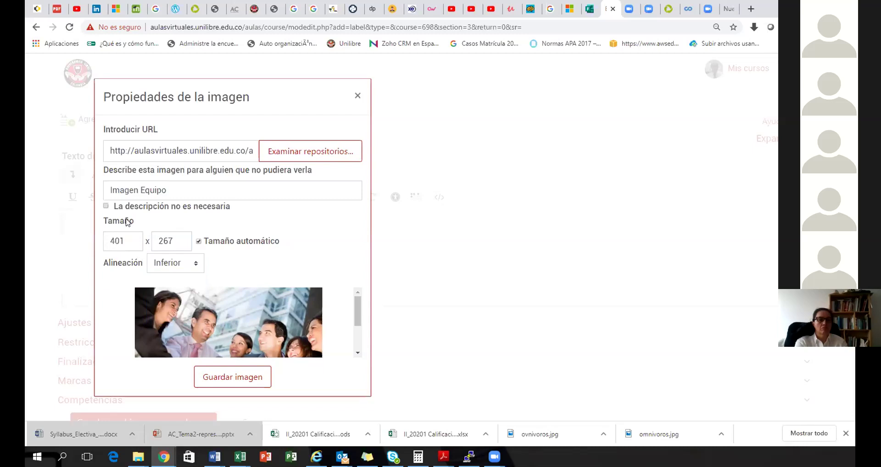
# Insert the resized photo and save the label, returning to Tema 3 on the course page
pyautogui.click(232, 382)
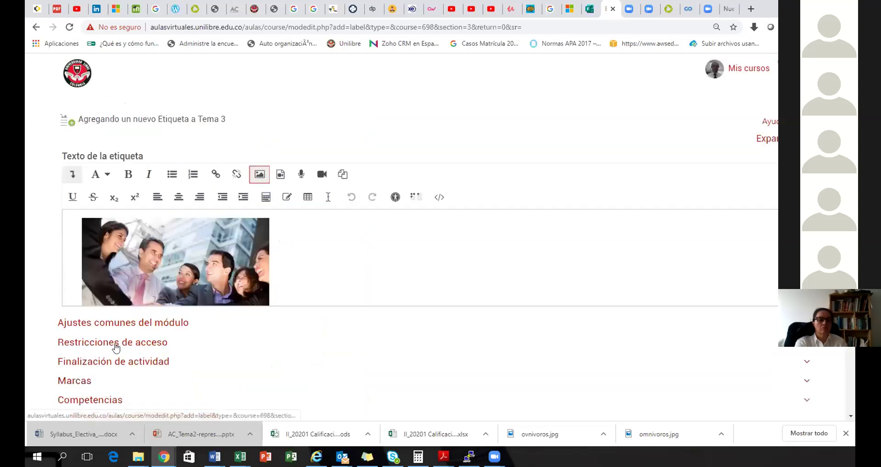
pyautogui.scroll(-3, 49, 278)
pyautogui.click(138, 305)
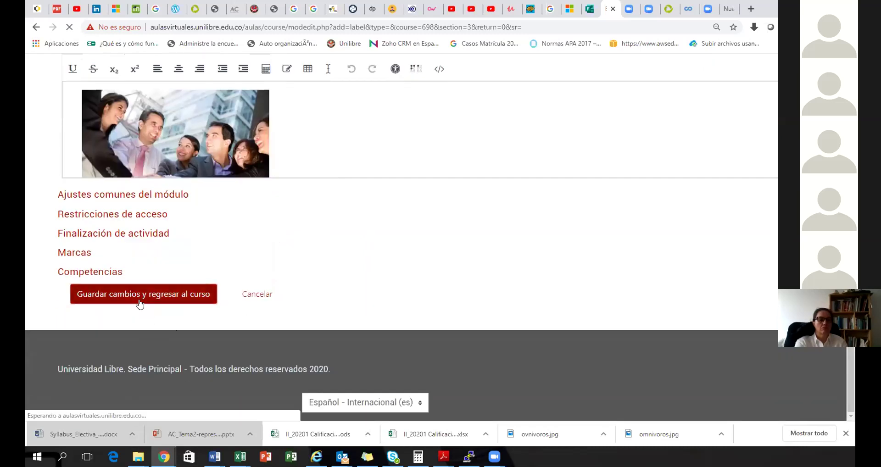
pyautogui.scroll(-7, 257, 238)
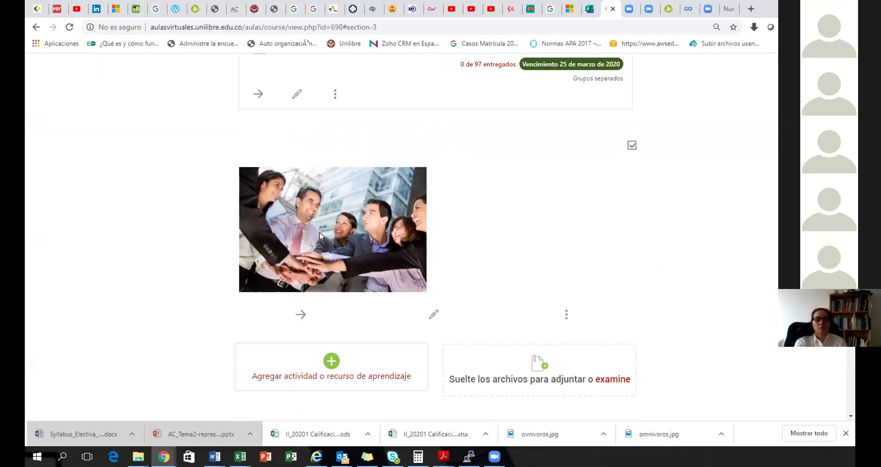
pyautogui.scroll(-1, 331, 321)
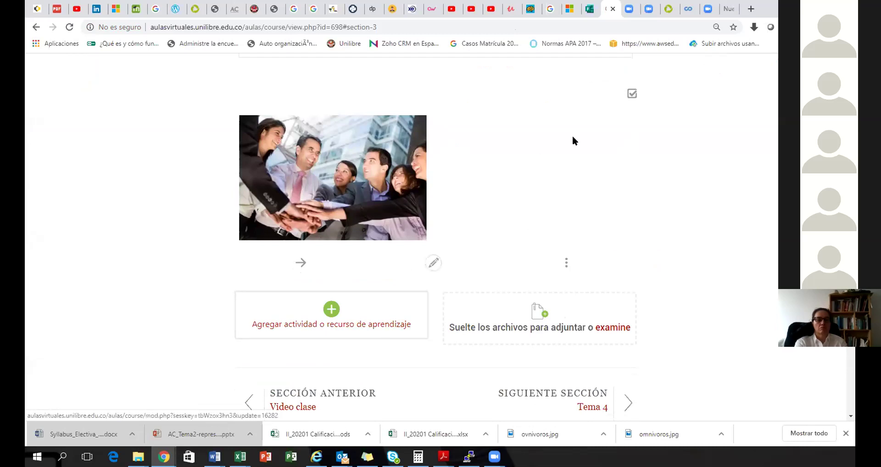
# Load youtube.com in a new Chrome tab
pyautogui.click(731, 10)
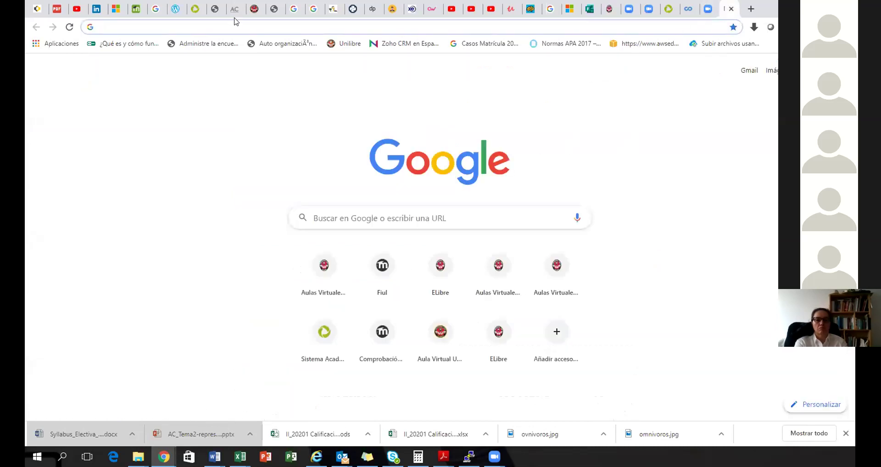
pyautogui.write('www.')
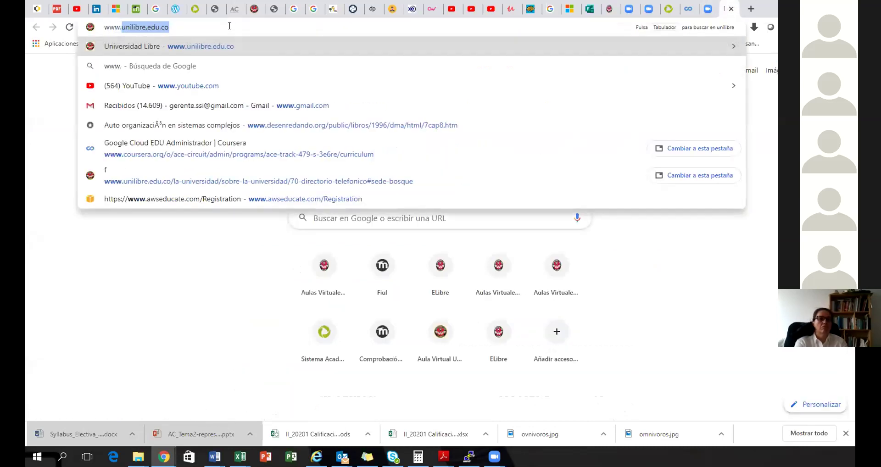
pyautogui.write('you')
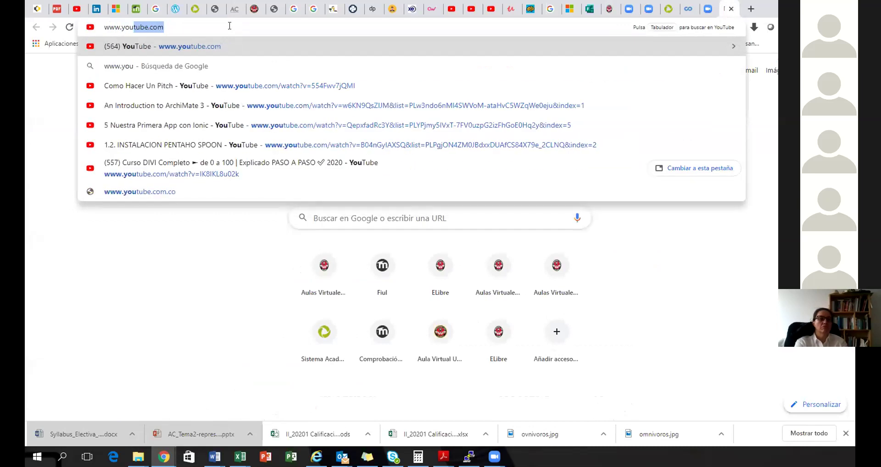
pyautogui.press('Return')
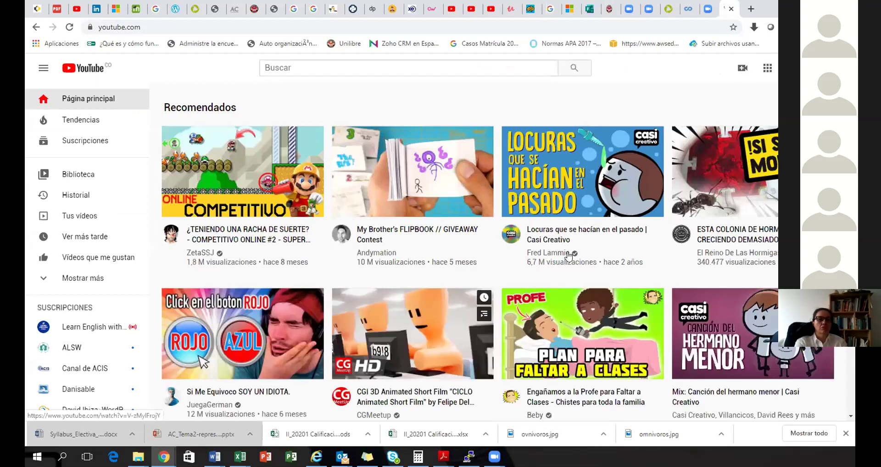
# Play RCN Radio's '¿Qué es el Estado de Emergencia?' video, muting and skipping the ad
pyautogui.scroll(-5, 330, 283)
pyautogui.scroll(-3, 329, 283)
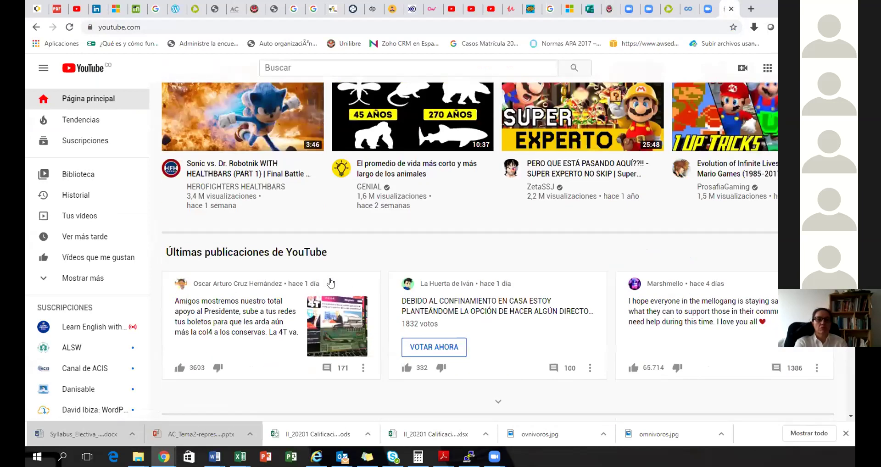
pyautogui.scroll(5, 330, 282)
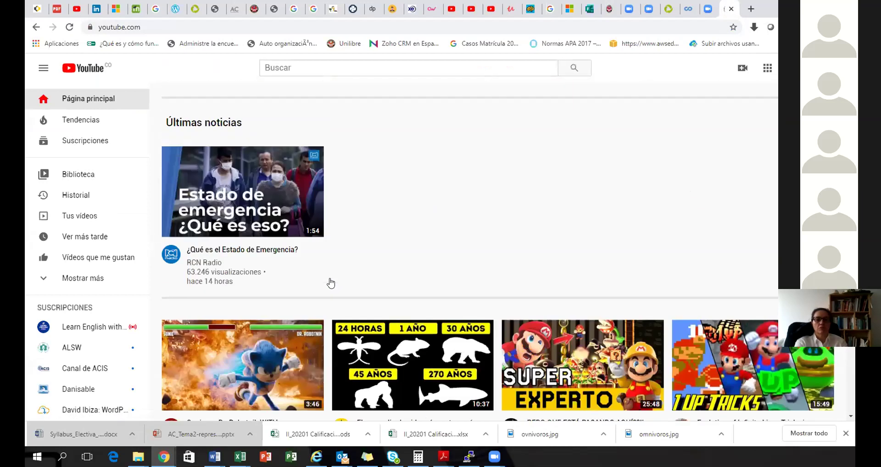
pyautogui.click(236, 248)
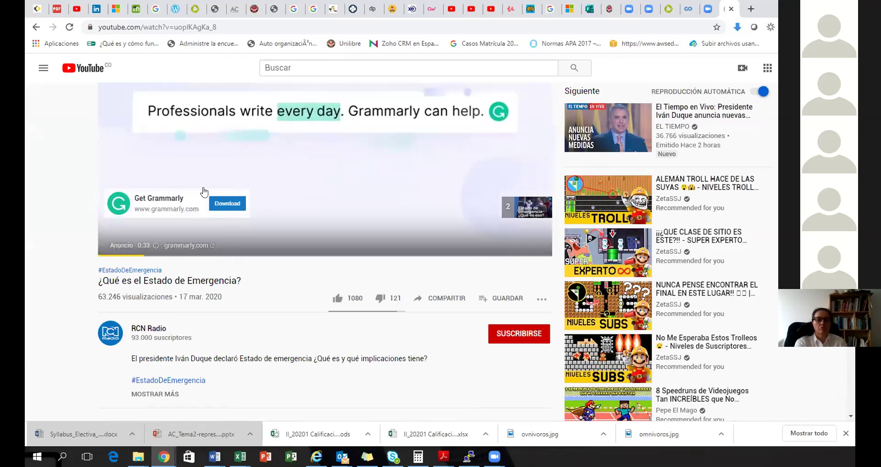
pyautogui.click(156, 247)
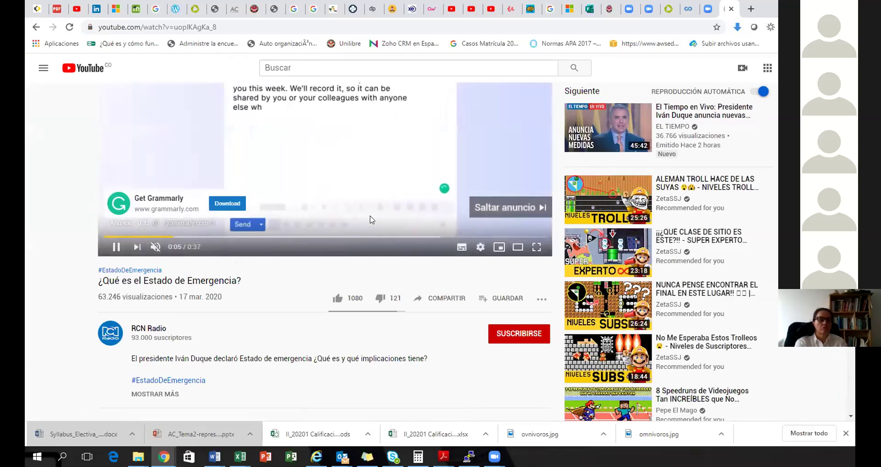
pyautogui.click(509, 207)
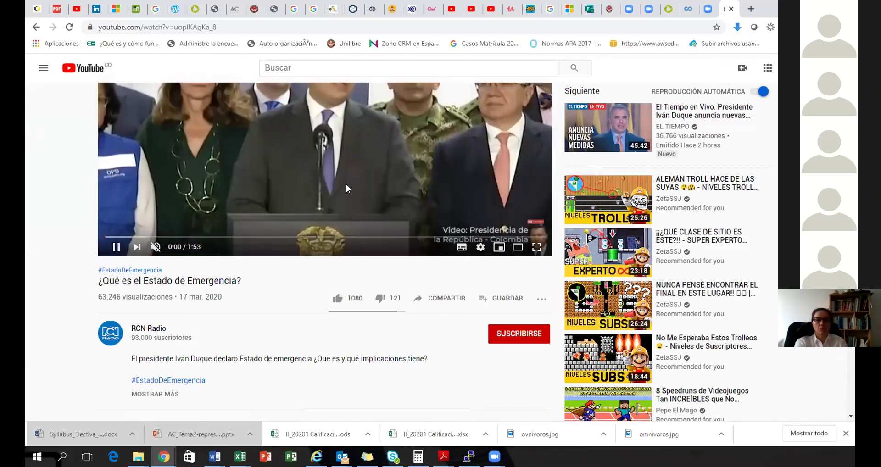
pyautogui.scroll(-1, 413, 322)
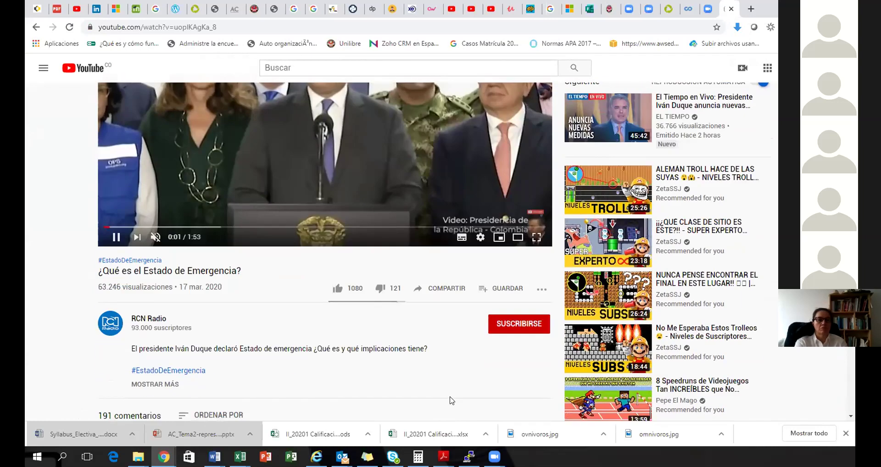
# Copy the video's full 560 × 315 iframe embed code from the Compartir > Insertar dialog
pyautogui.click(440, 291)
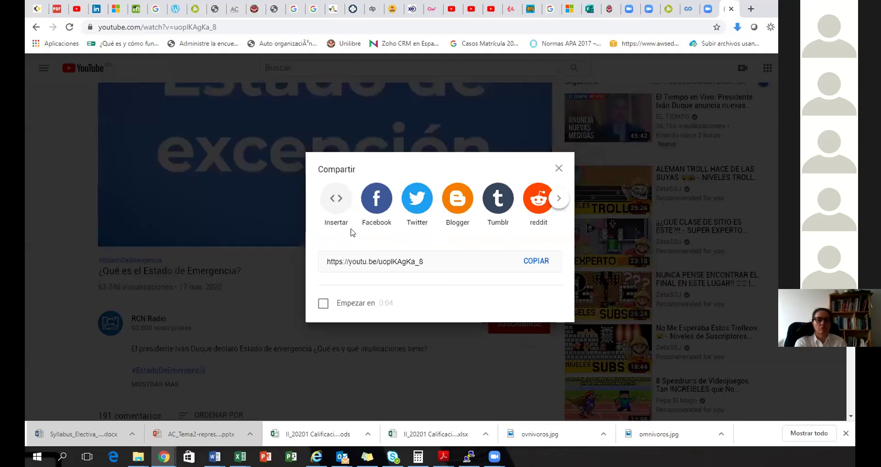
pyautogui.click(336, 202)
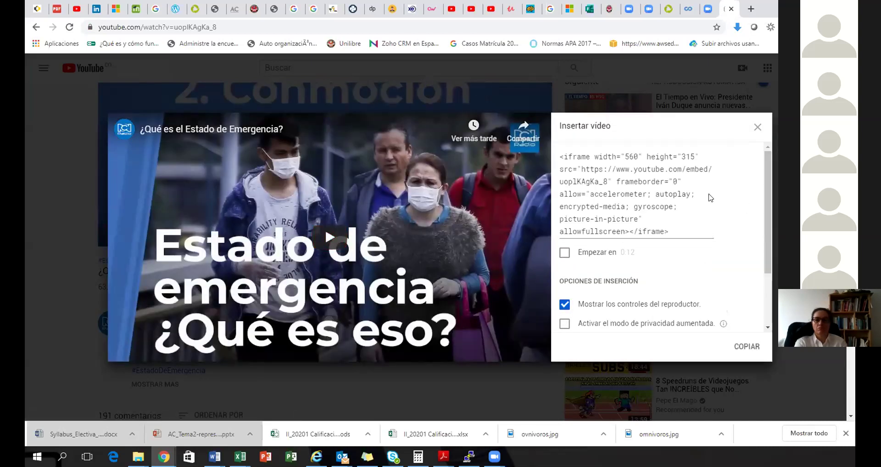
pyautogui.moveTo(560, 157); pyautogui.dragTo(670, 234)
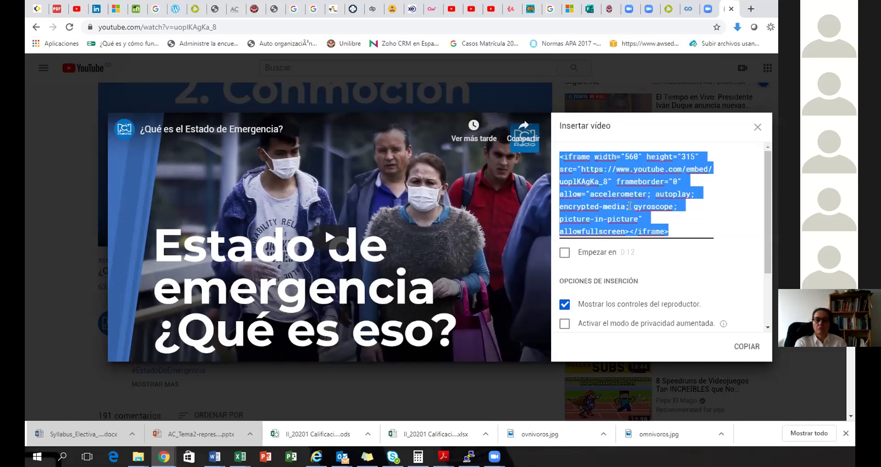
pyautogui.click(682, 206)
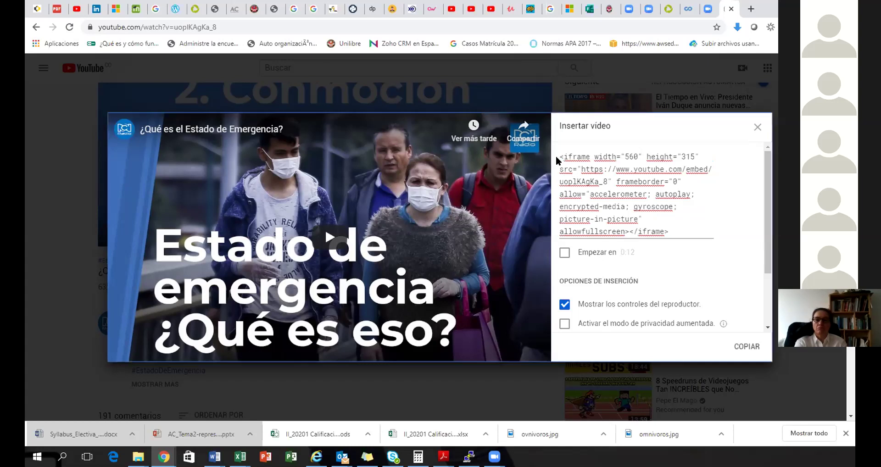
pyautogui.moveTo(562, 155); pyautogui.dragTo(686, 236)
pyautogui.hotkey('ctrl', 'c')
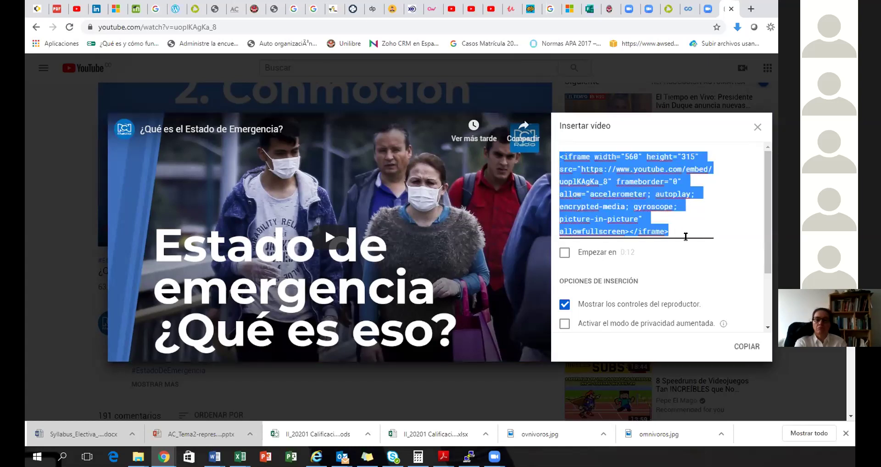
pyautogui.click(743, 347)
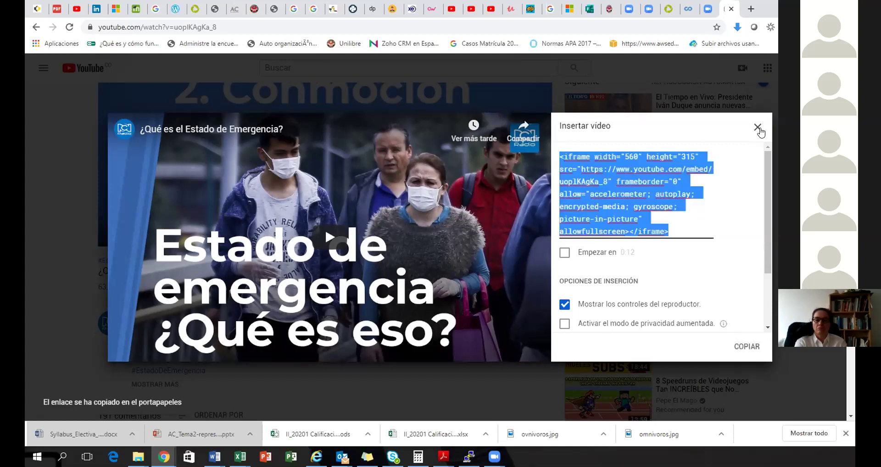
pyautogui.click(757, 127)
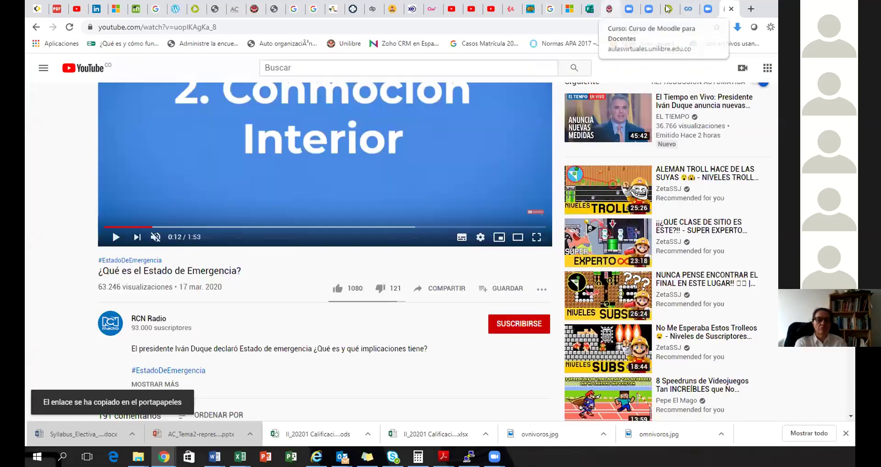
# Back in Moodle, start a new Etiqueta label in Tema 3 from the Recursos list
pyautogui.click(609, 8)
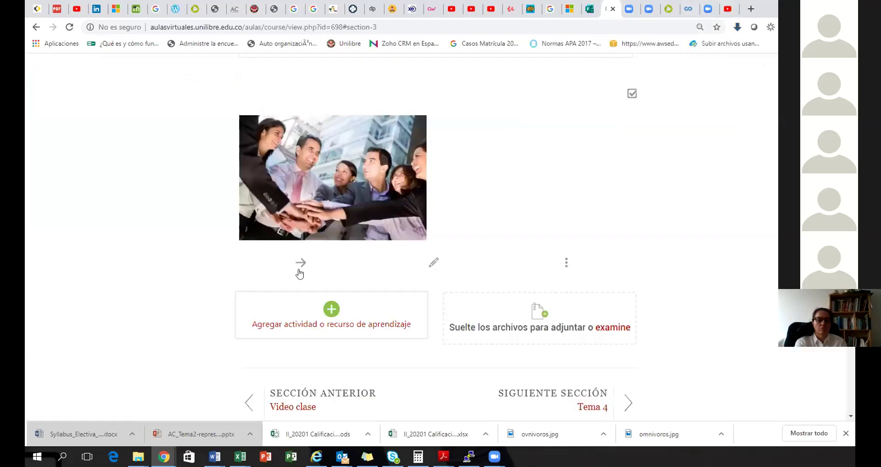
pyautogui.click(300, 326)
pyautogui.click(342, 120)
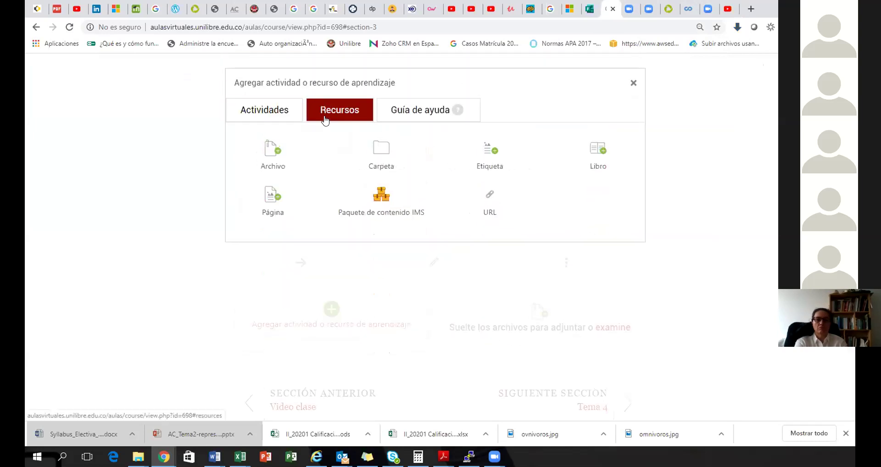
pyautogui.click(496, 168)
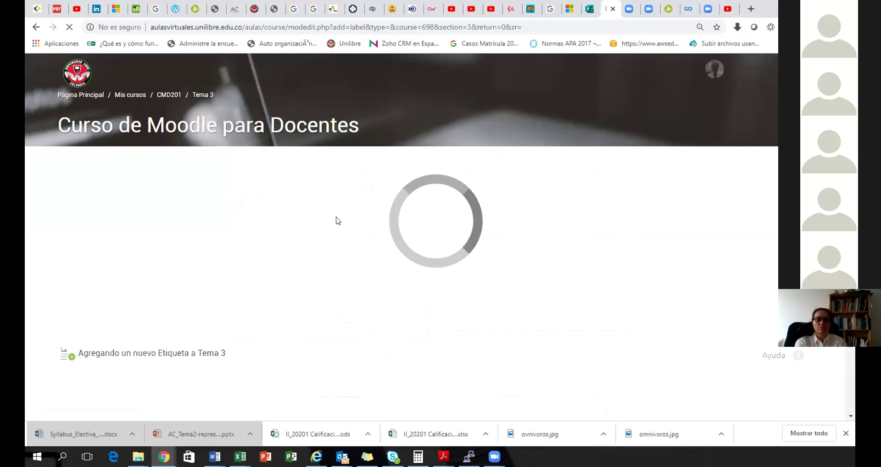
pyautogui.scroll(-3, 68, 164)
# Replace the label's <p><br></p> HTML source with the pasted YouTube iframe code
pyautogui.click(68, 164)
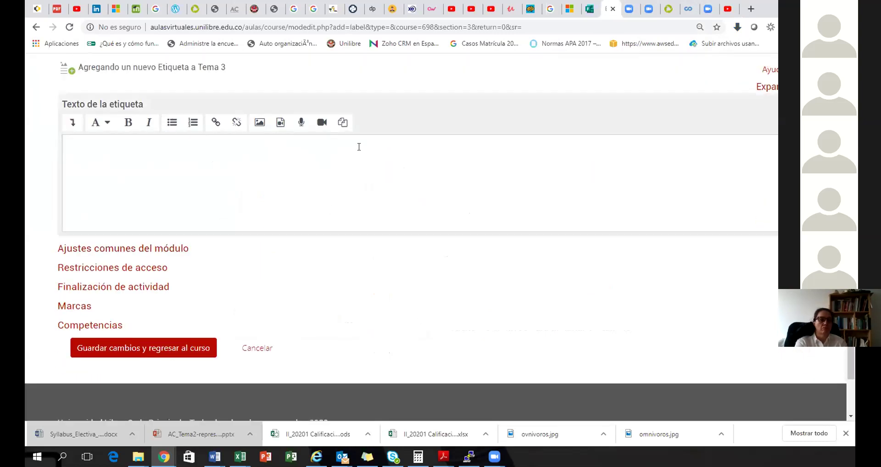
pyautogui.click(72, 122)
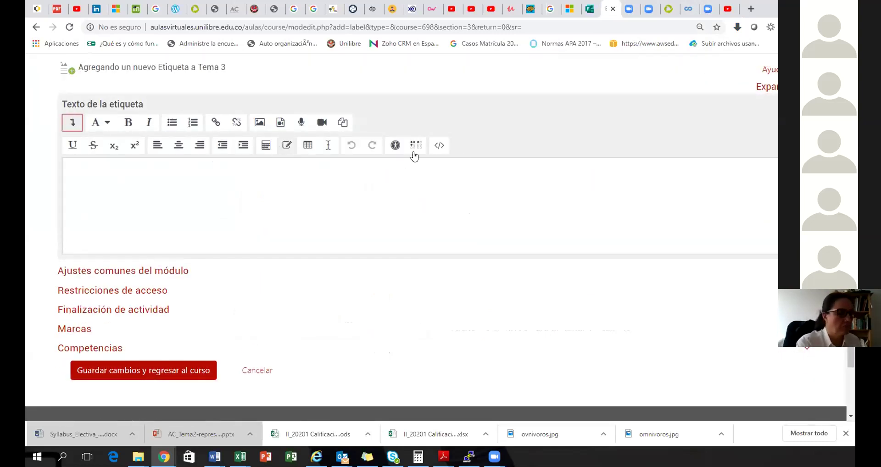
pyautogui.click(438, 146)
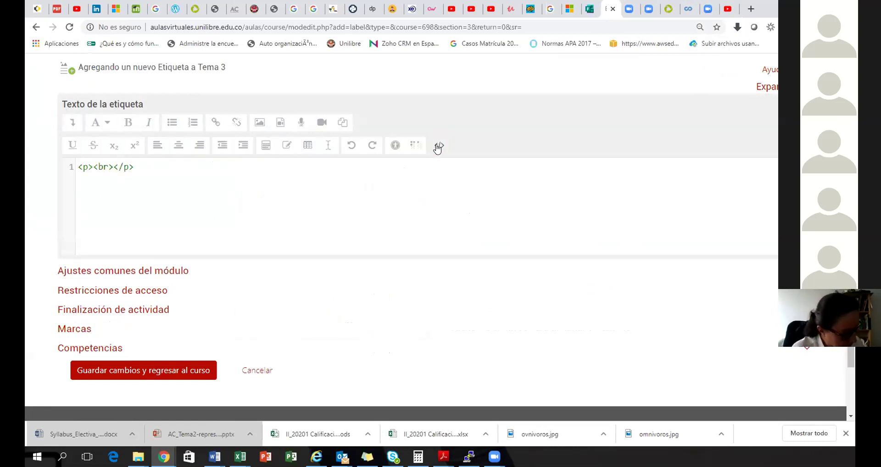
pyautogui.moveTo(138, 166); pyautogui.dragTo(46, 169)
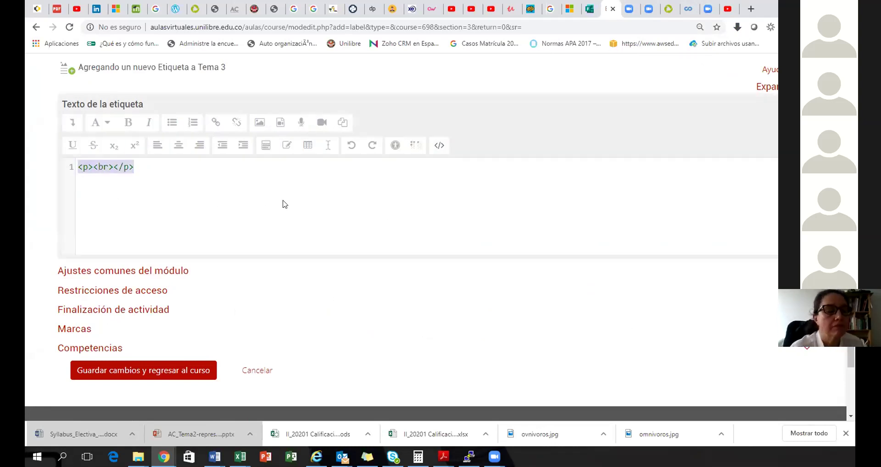
pyautogui.hotkey('ctrl', 'v')
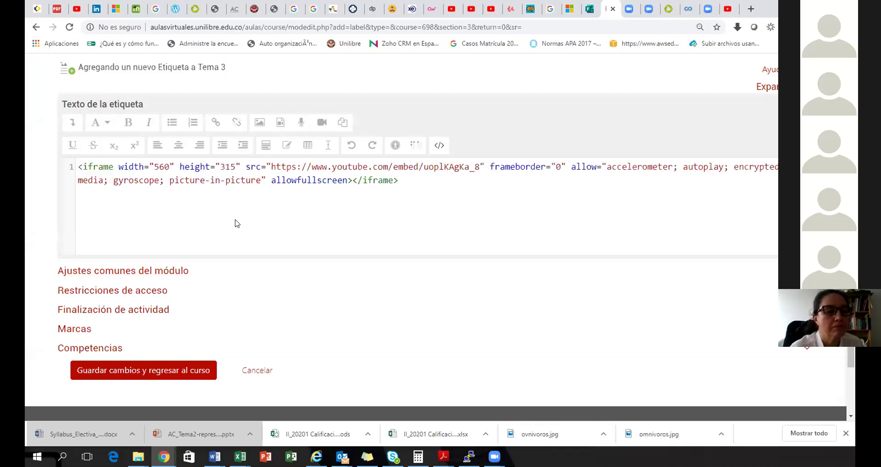
pyautogui.click(440, 146)
pyautogui.scroll(-3, 239, 204)
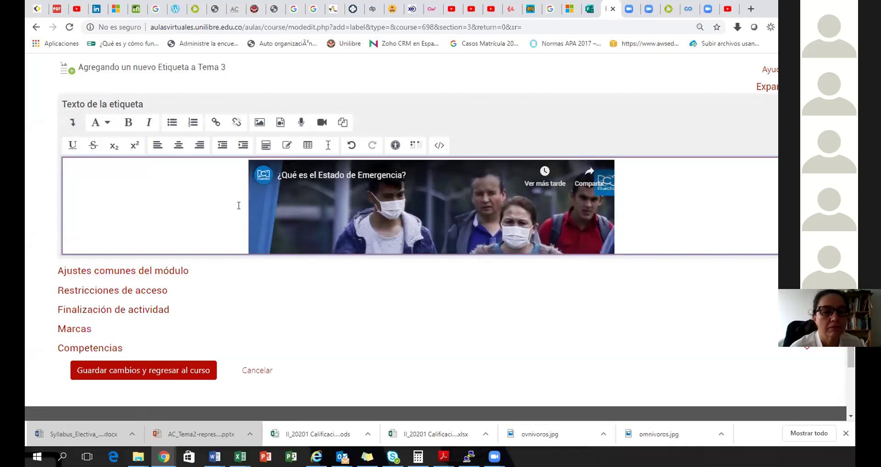
pyautogui.scroll(1, 329, 208)
pyautogui.scroll(2, 328, 208)
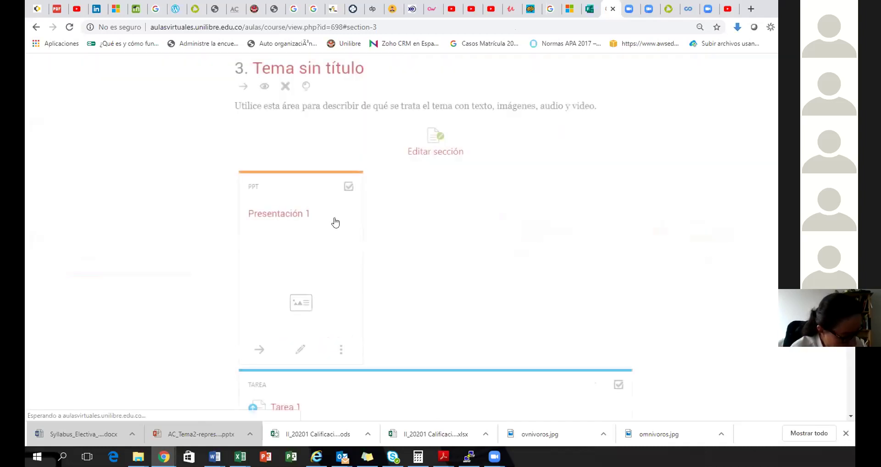
# Scroll Tema 3 down to the new video label beneath the team photo
pyautogui.scroll(-7, 335, 220)
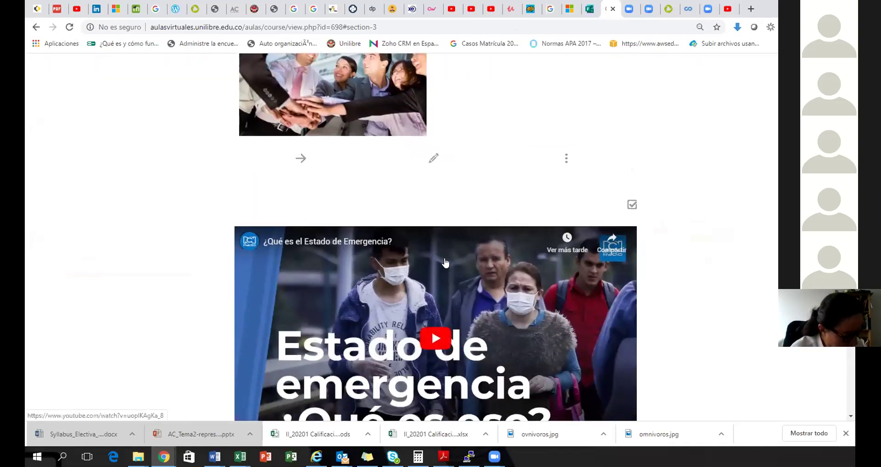